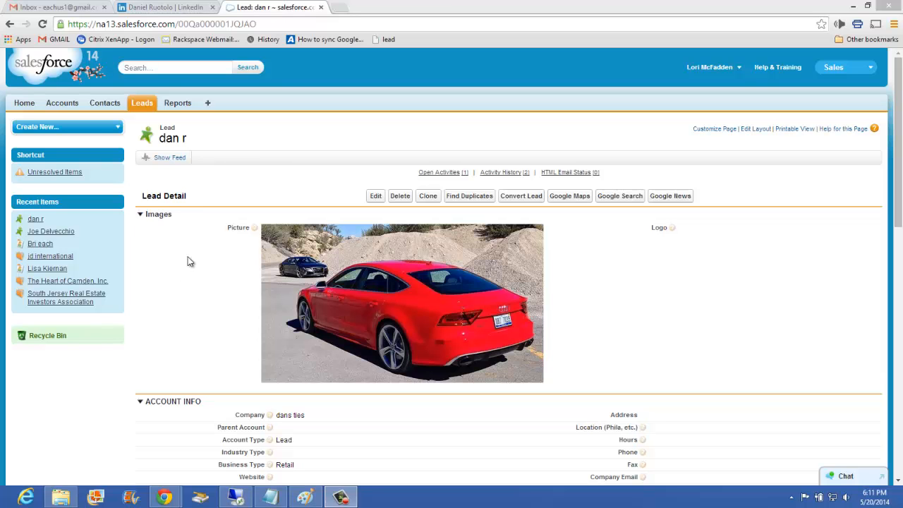
Change the Lead Status under Description Information to Warm.
{"action": "scroll", "coordinate": [187, 336], "scroll_direction": "down", "scroll_amount": 6}
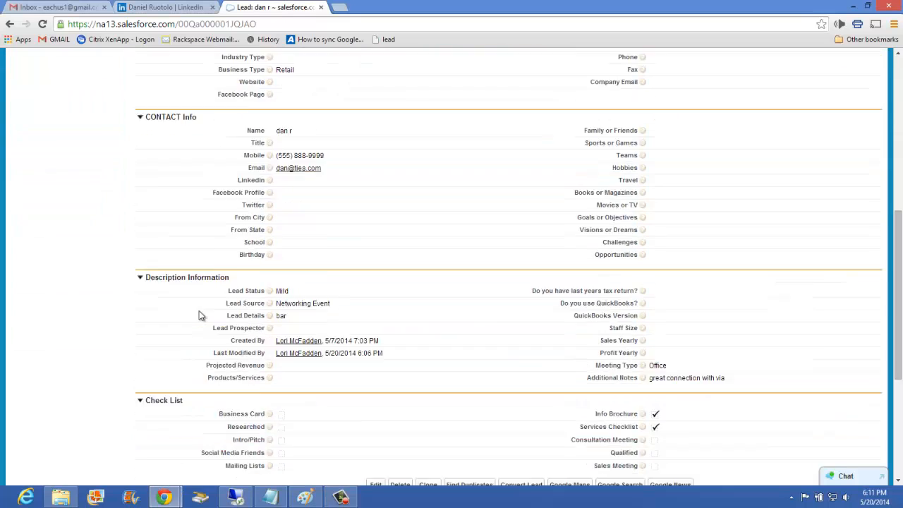
{"action": "double_click", "coordinate": [314, 236]}
{"action": "left_click", "coordinate": [313, 237]}
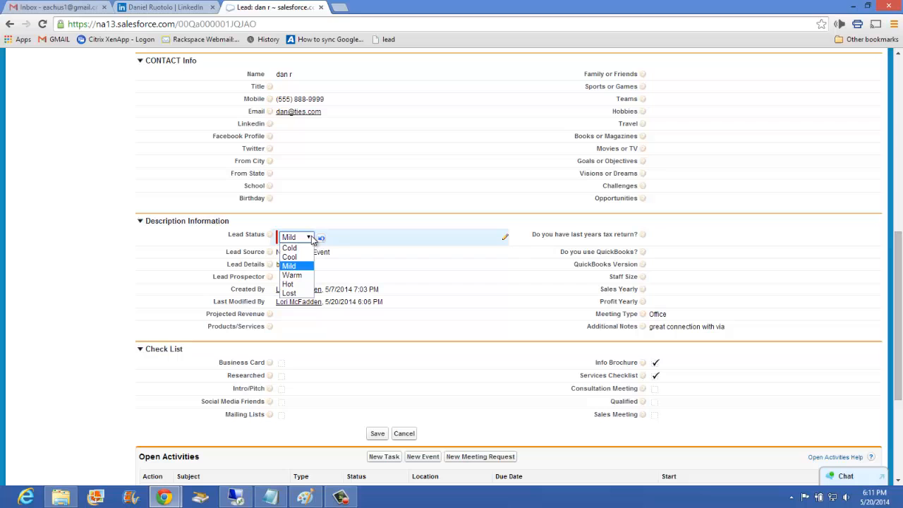
{"action": "left_click", "coordinate": [302, 286]}
{"action": "left_click", "coordinate": [146, 268]}
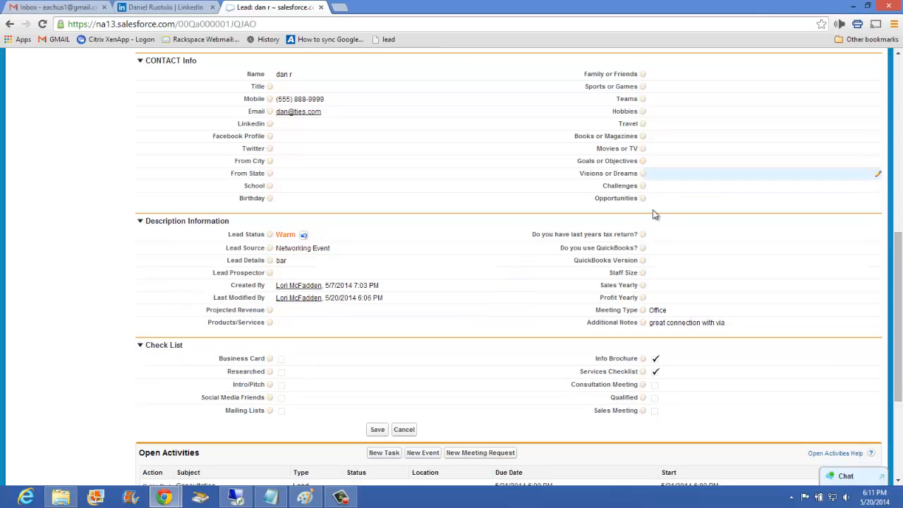
Look over the lead record's details and activities, check the desktop for the engagement text file, and return to the lead.
{"action": "scroll", "coordinate": [652, 209], "scroll_direction": "up", "scroll_amount": 2}
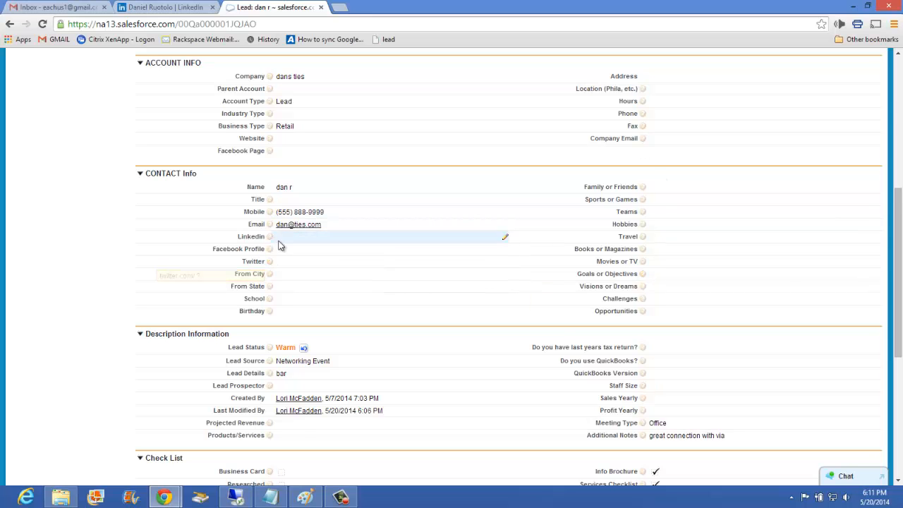
{"action": "scroll", "coordinate": [651, 176], "scroll_direction": "up", "scroll_amount": 1}
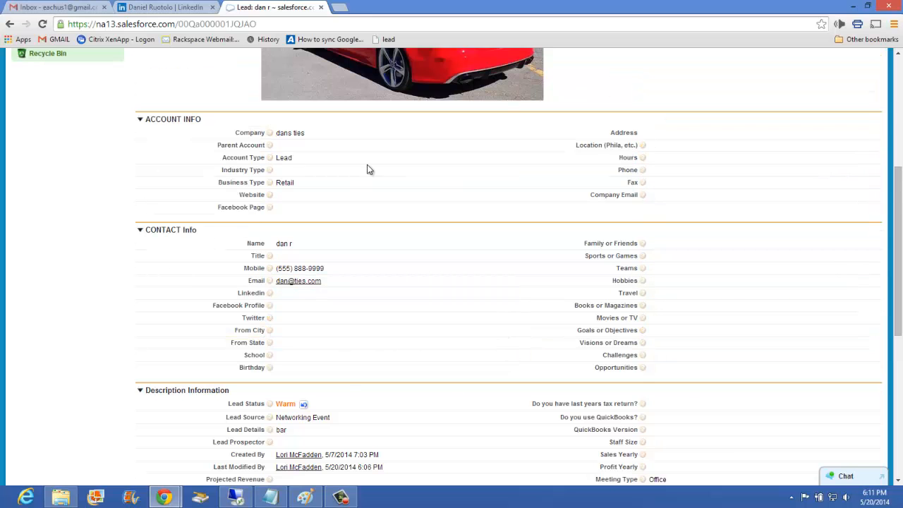
{"action": "scroll", "coordinate": [566, 272], "scroll_direction": "up", "scroll_amount": 1}
{"action": "scroll", "coordinate": [602, 266], "scroll_direction": "down", "scroll_amount": 5}
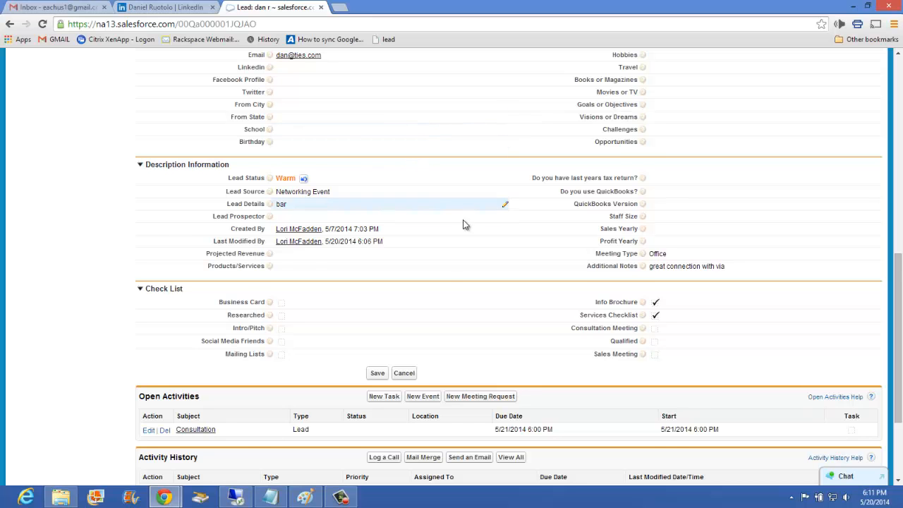
{"action": "scroll", "coordinate": [452, 247], "scroll_direction": "down", "scroll_amount": 1}
{"action": "scroll", "coordinate": [344, 313], "scroll_direction": "down", "scroll_amount": 2}
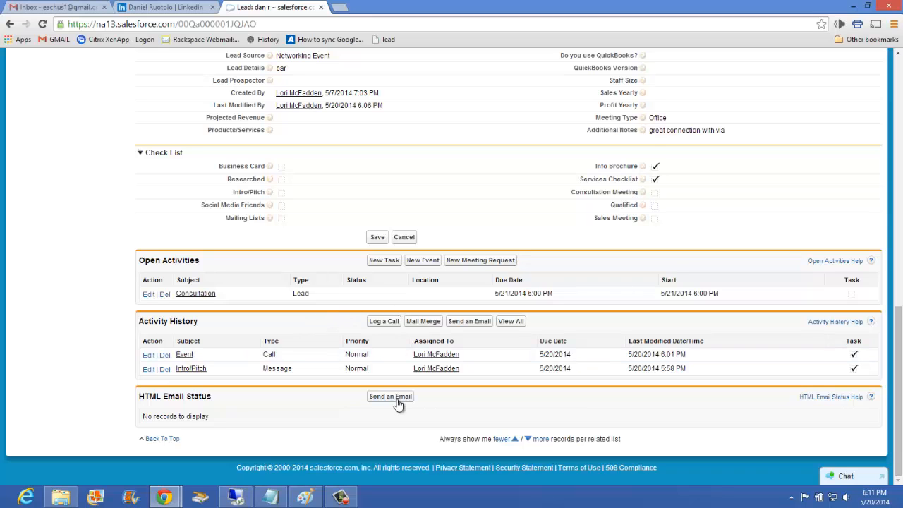
{"action": "left_click", "coordinate": [852, 6]}
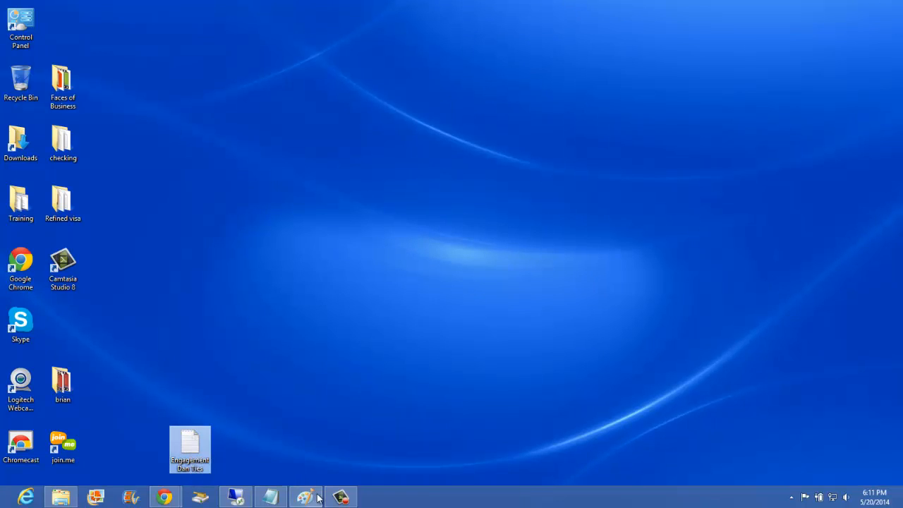
{"action": "left_click", "coordinate": [341, 495]}
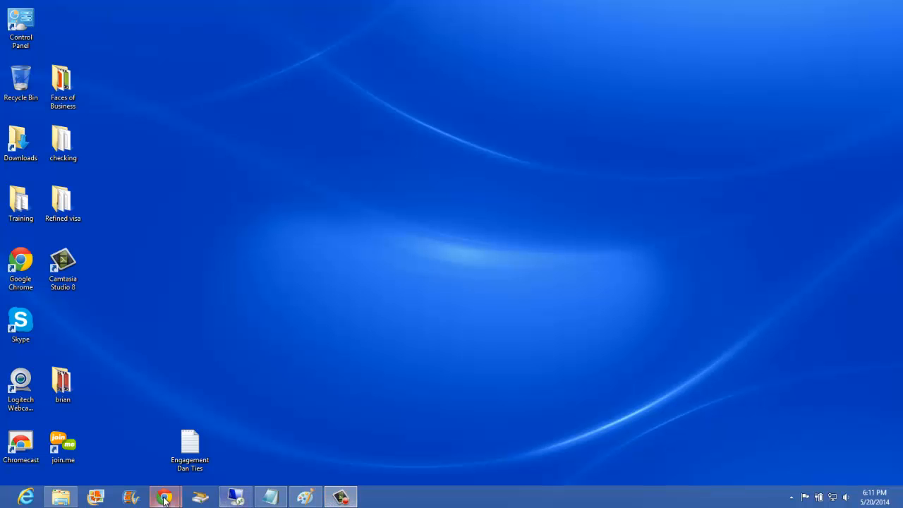
{"action": "mouse_move", "coordinate": [167, 500]}
{"action": "left_click", "coordinate": [207, 444]}
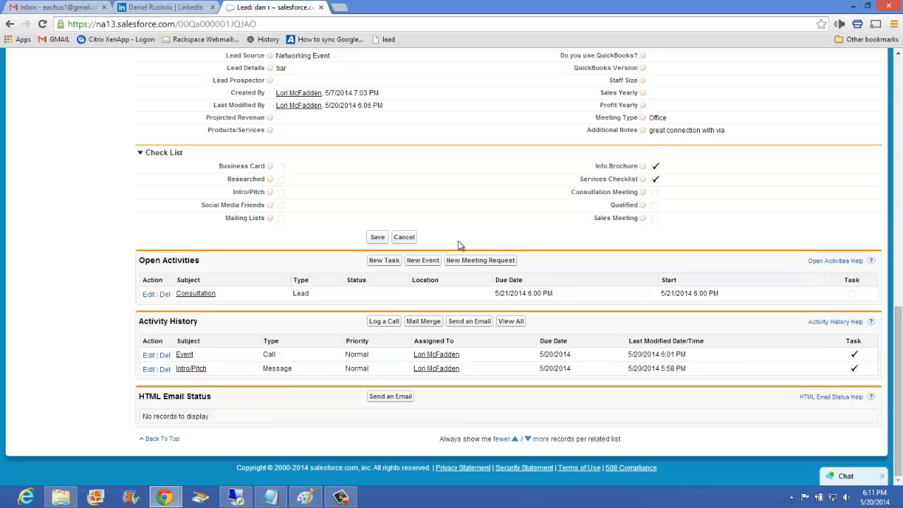
Start a new event for the lead with the subject Sales/Engagement and the type Client.
{"action": "left_click", "coordinate": [423, 261]}
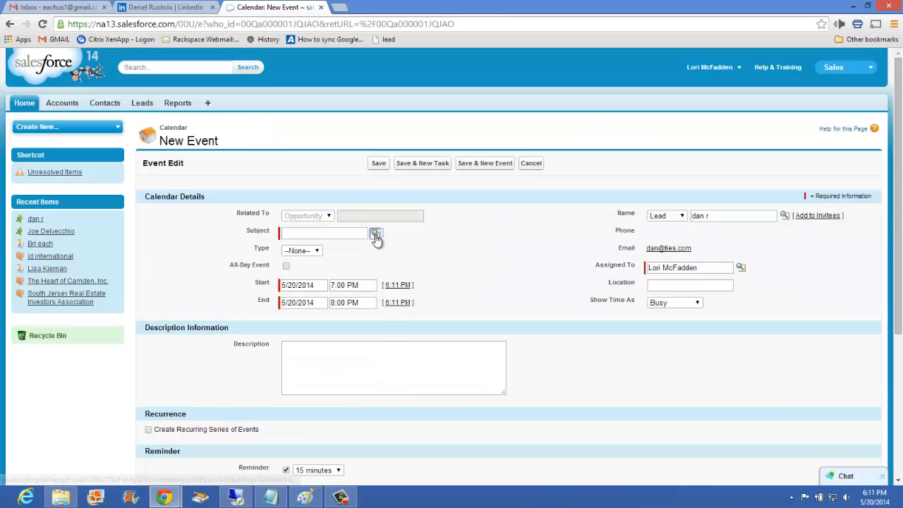
{"action": "left_click", "coordinate": [375, 233]}
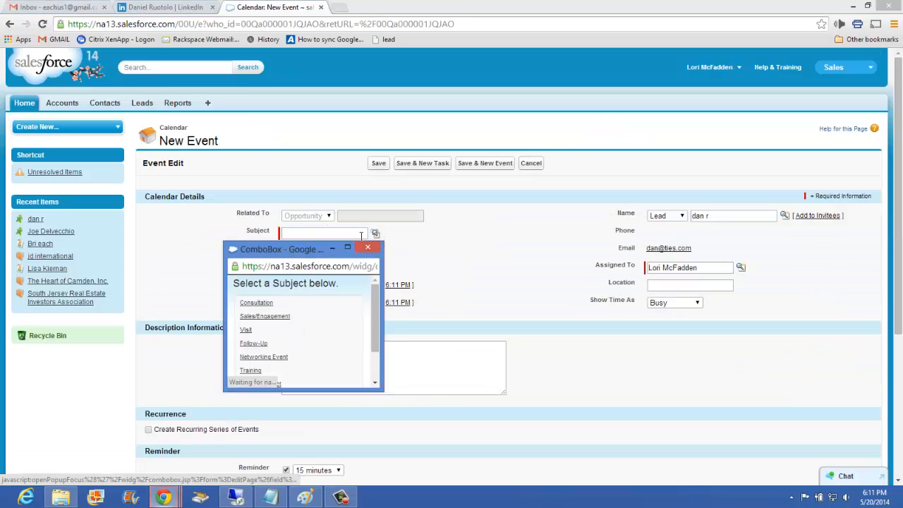
{"action": "left_click", "coordinate": [259, 319]}
{"action": "left_click", "coordinate": [307, 252]}
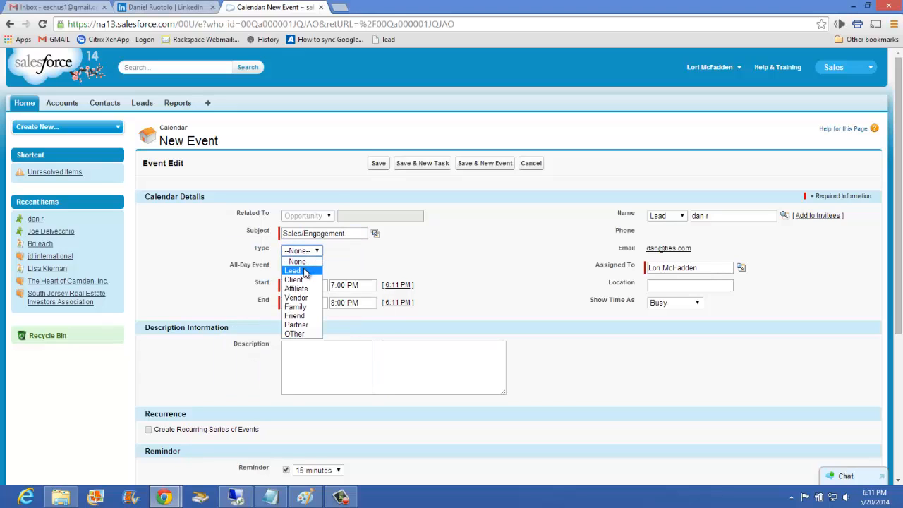
{"action": "left_click", "coordinate": [307, 279]}
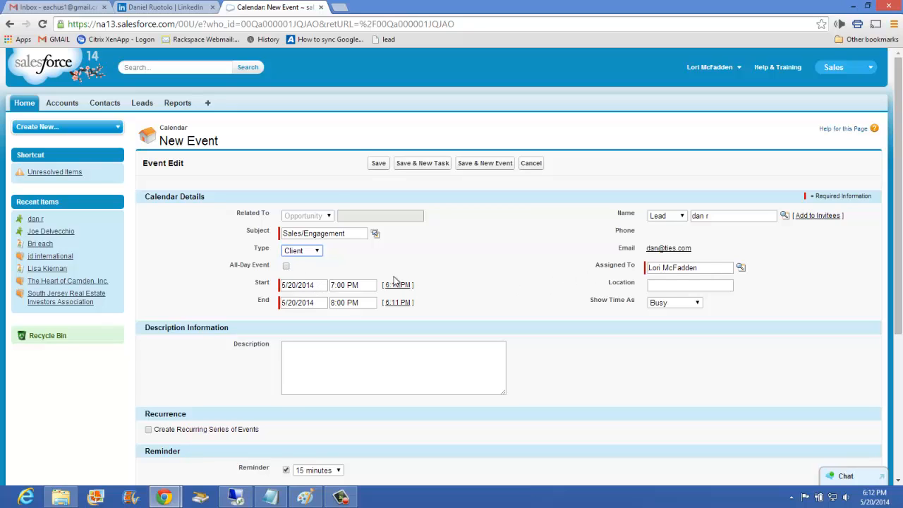
Enter the meeting's street address as the event location and turn off the reminder.
{"action": "scroll", "coordinate": [405, 296], "scroll_direction": "down", "scroll_amount": 1}
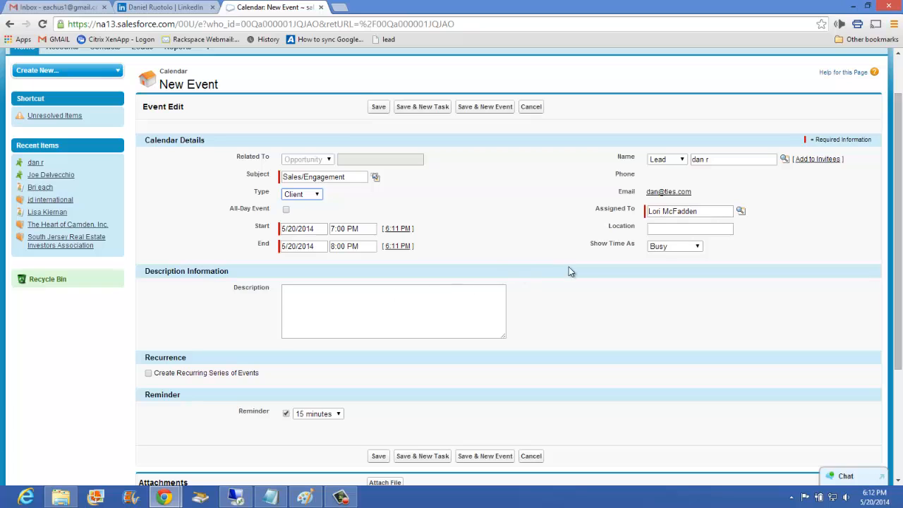
{"action": "left_click", "coordinate": [360, 301]}
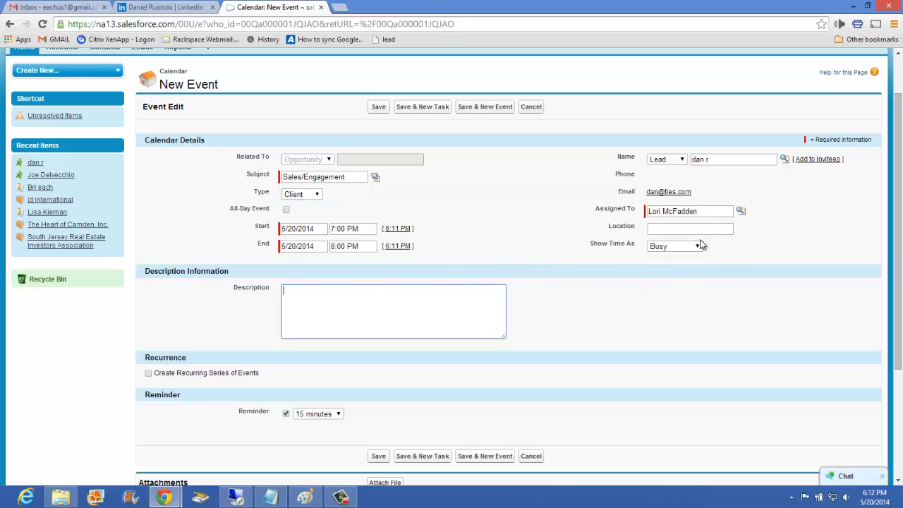
{"action": "left_click", "coordinate": [681, 228]}
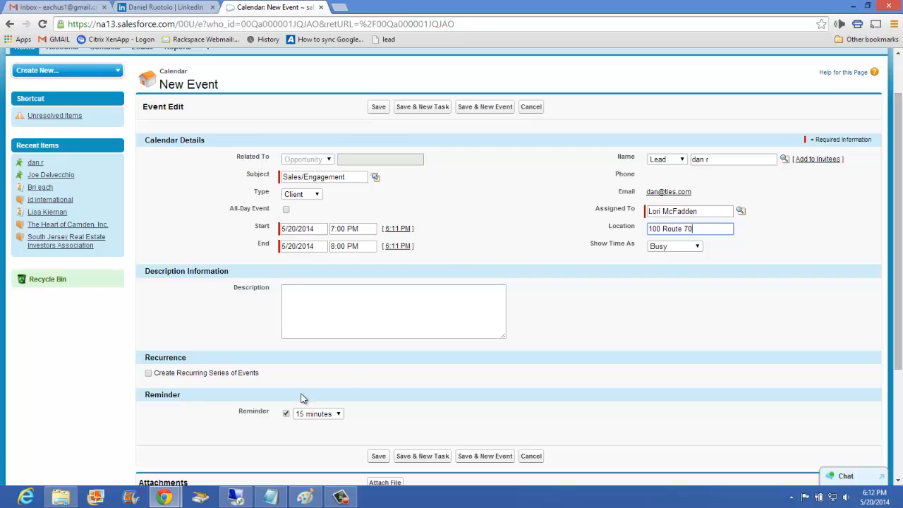
{"action": "left_click", "coordinate": [286, 416]}
{"action": "scroll", "coordinate": [322, 373], "scroll_direction": "down", "scroll_amount": 1}
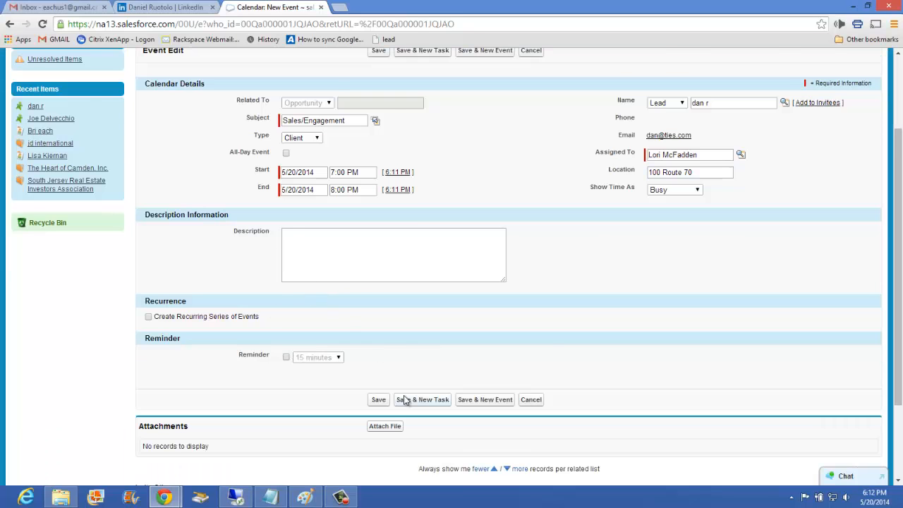
{"action": "scroll", "coordinate": [405, 400], "scroll_direction": "down", "scroll_amount": 1}
{"action": "left_click", "coordinate": [394, 373]}
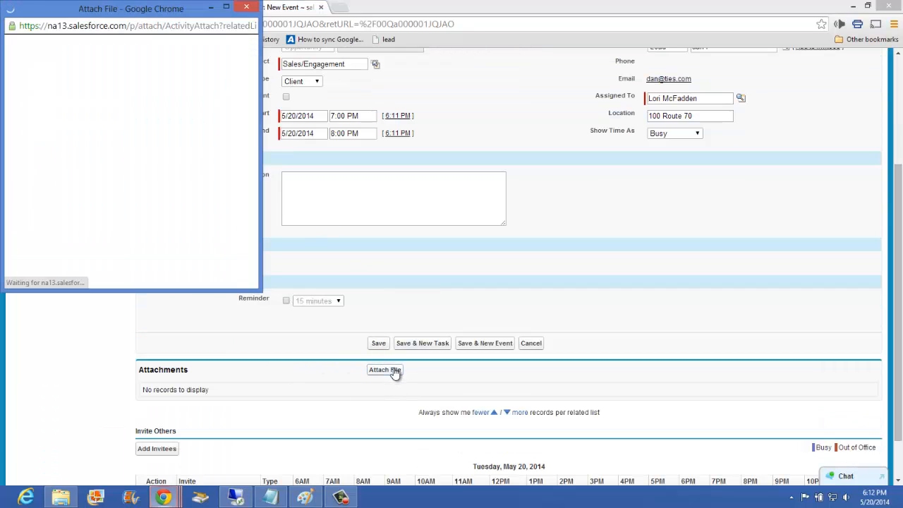
{"action": "left_click", "coordinate": [51, 79]}
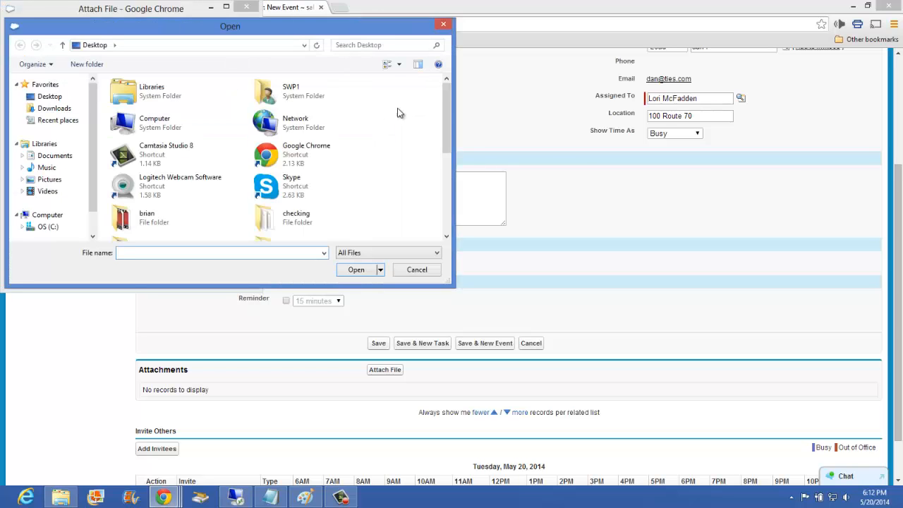
{"action": "left_click_drag", "start_coordinate": [447, 111], "coordinate": [455, 176]}
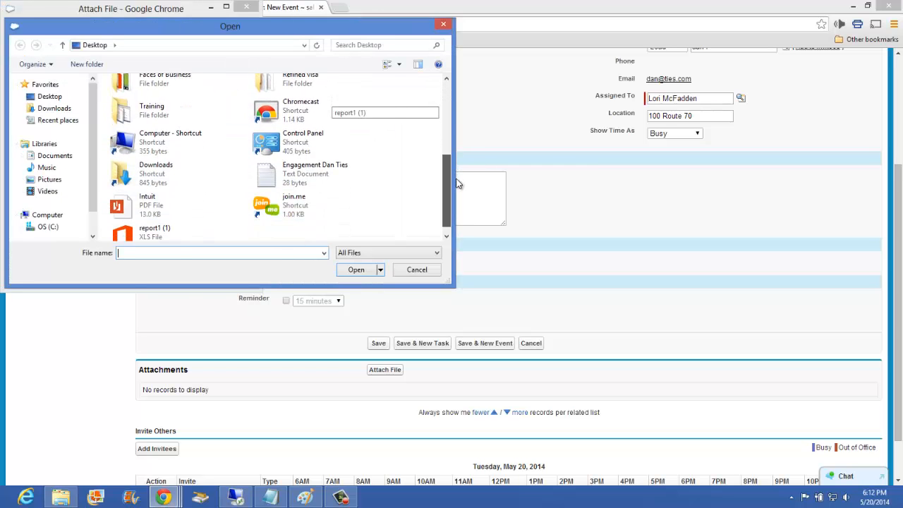
{"action": "left_click", "coordinate": [303, 177]}
{"action": "left_click", "coordinate": [357, 269]}
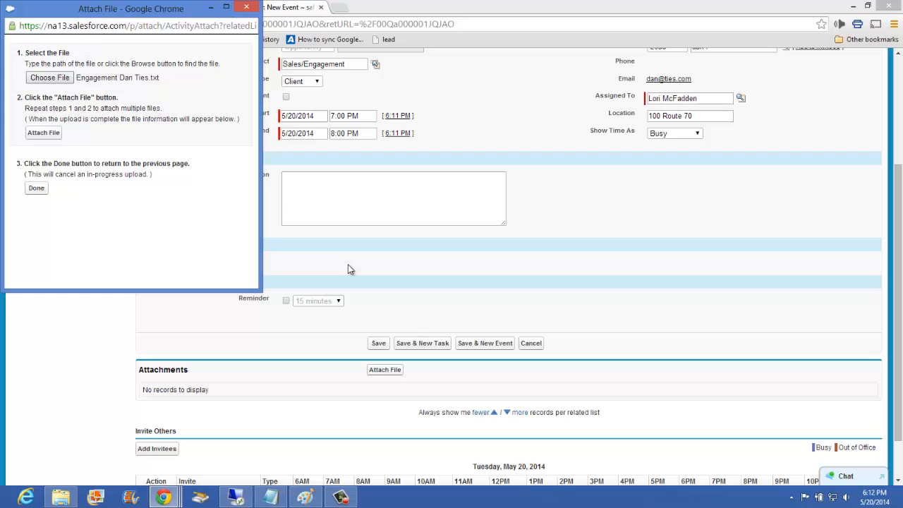
{"action": "left_click", "coordinate": [37, 135]}
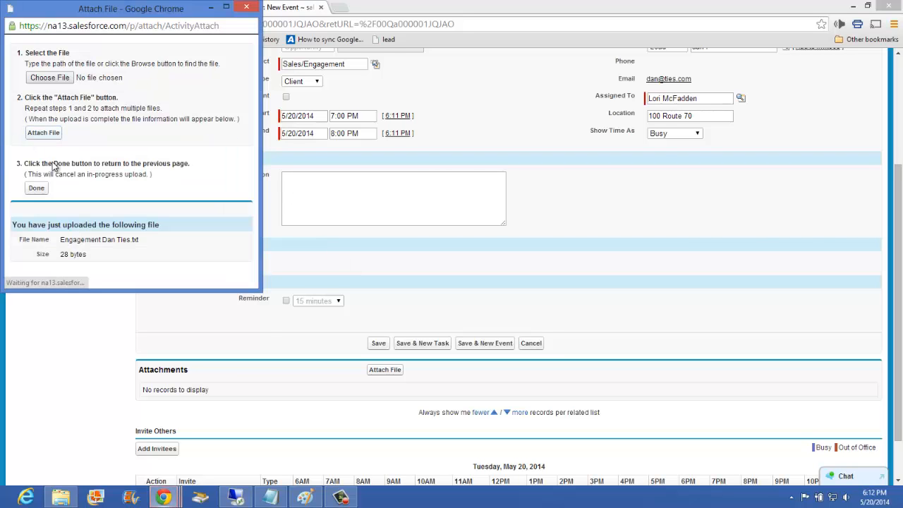
{"action": "left_click", "coordinate": [36, 189]}
{"action": "scroll", "coordinate": [271, 333], "scroll_direction": "down", "scroll_amount": 3}
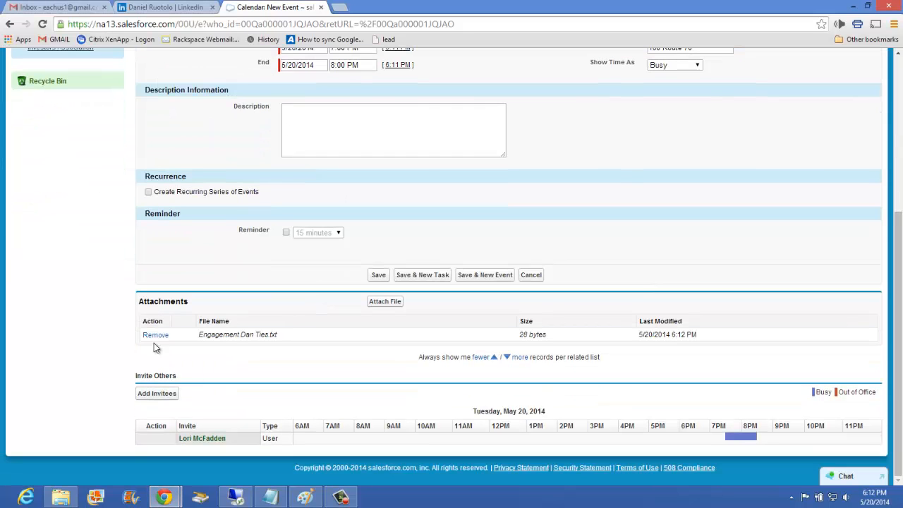
{"action": "left_click", "coordinate": [151, 393]}
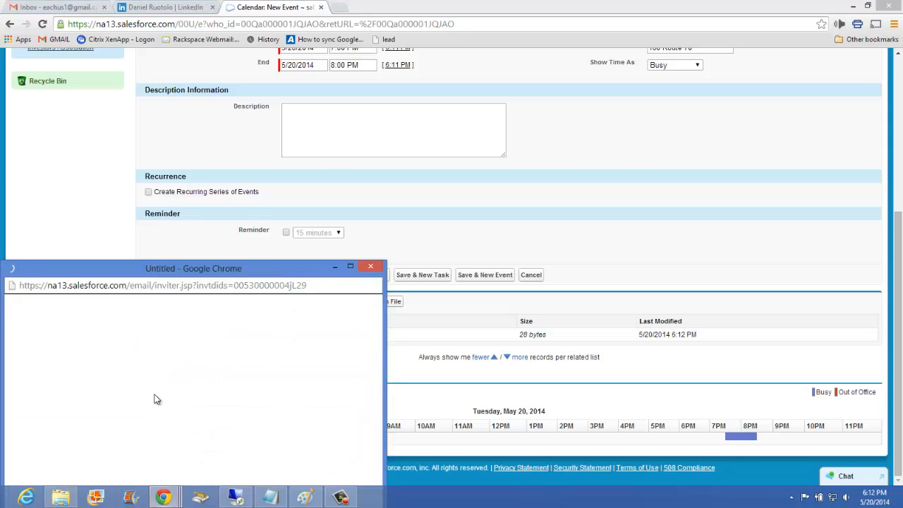
{"action": "left_click", "coordinate": [370, 267]}
Save the new event and check the lead's open activities.
{"action": "scroll", "coordinate": [673, 399], "scroll_direction": "up", "scroll_amount": 3}
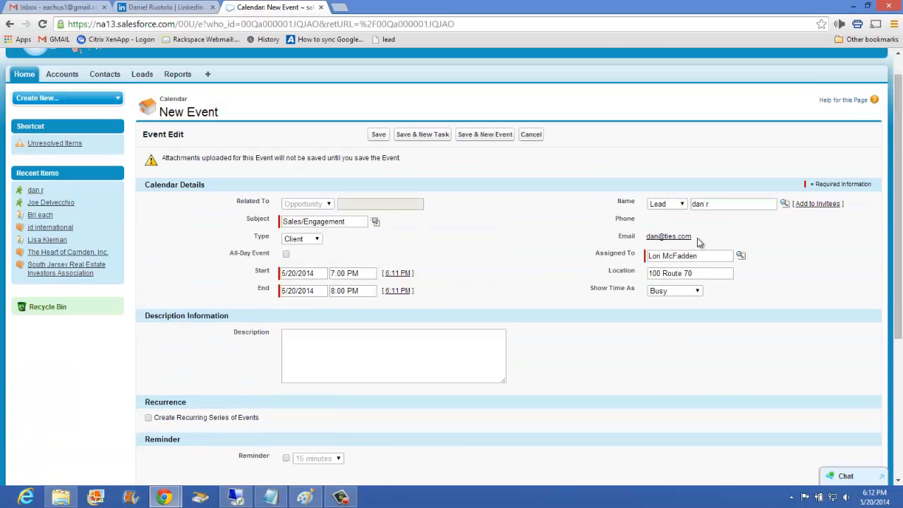
{"action": "left_click", "coordinate": [378, 134]}
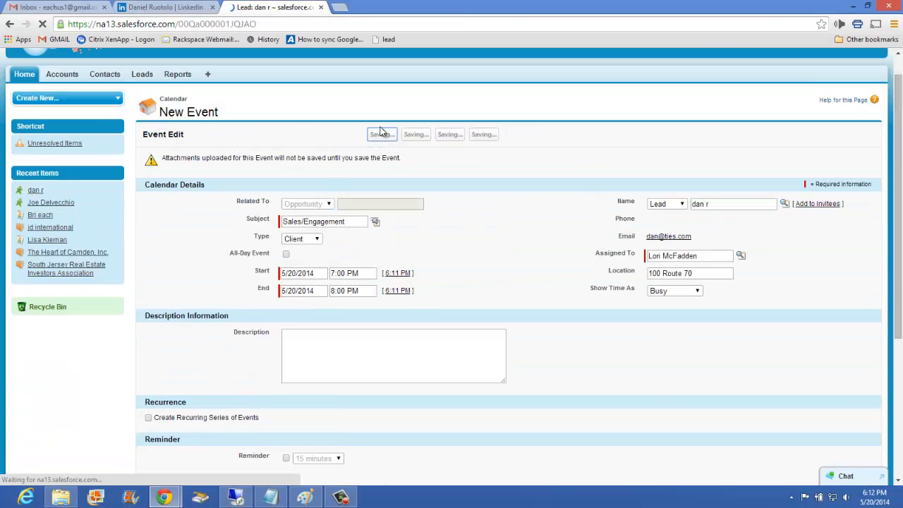
{"action": "scroll", "coordinate": [303, 264], "scroll_direction": "down", "scroll_amount": 15}
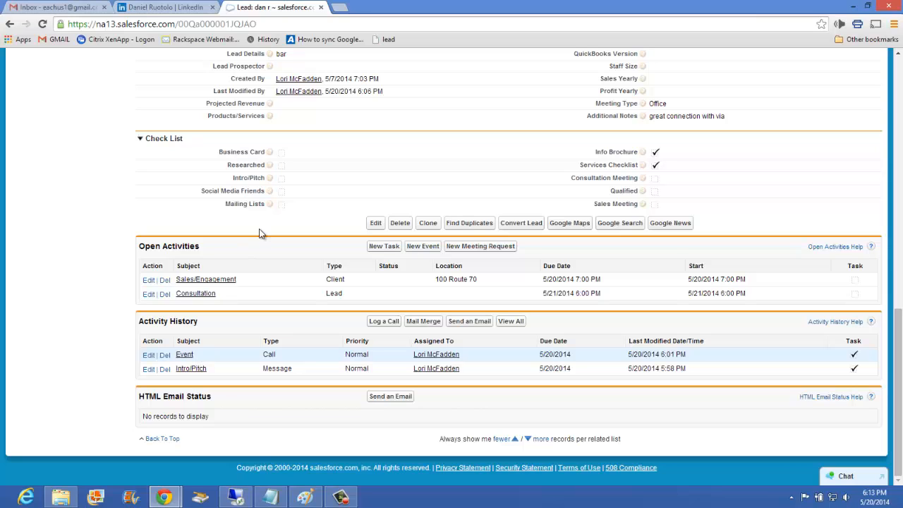
Set the lead's Lead Status to Warm in the Description Information section.
{"action": "scroll", "coordinate": [335, 268], "scroll_direction": "up", "scroll_amount": 3}
{"action": "scroll", "coordinate": [334, 267], "scroll_direction": "up", "scroll_amount": 2}
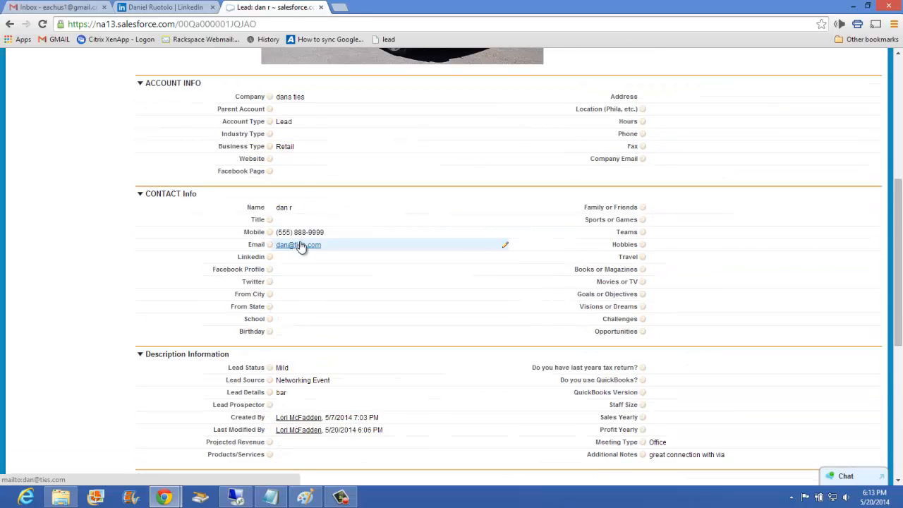
{"action": "scroll", "coordinate": [294, 131], "scroll_direction": "up", "scroll_amount": 1}
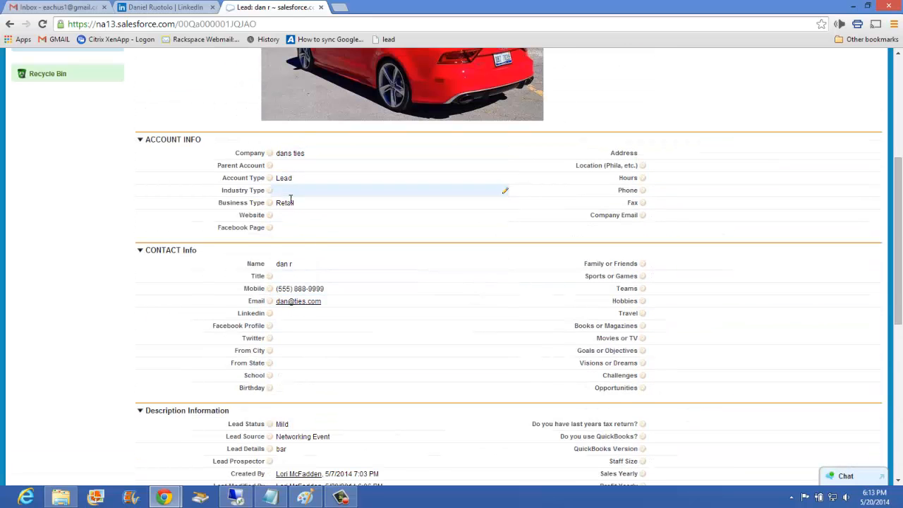
{"action": "scroll", "coordinate": [311, 211], "scroll_direction": "down", "scroll_amount": 2}
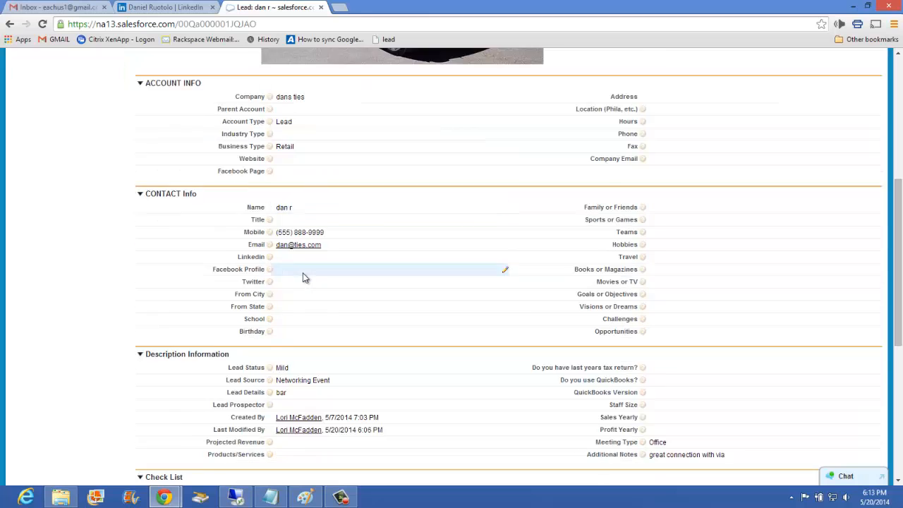
{"action": "double_click", "coordinate": [303, 311]}
{"action": "left_click", "coordinate": [300, 314]}
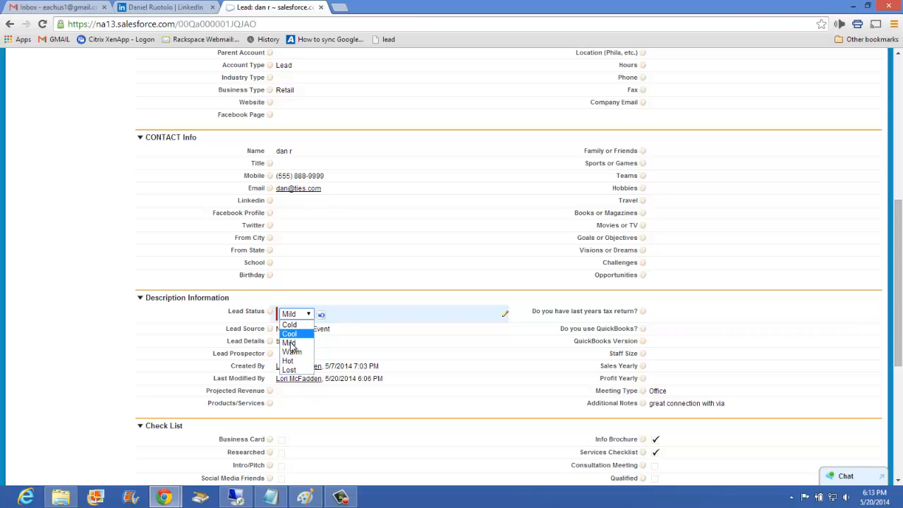
{"action": "left_click", "coordinate": [289, 369]}
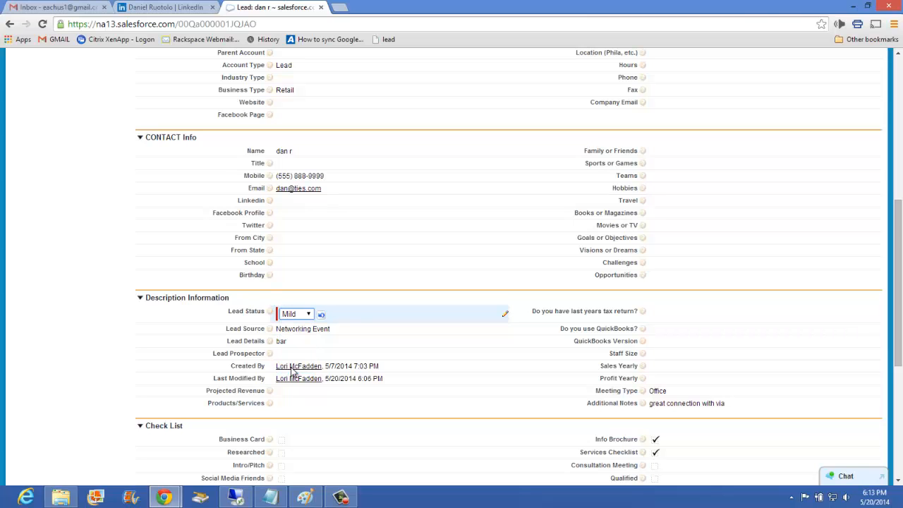
{"action": "left_click", "coordinate": [296, 314]}
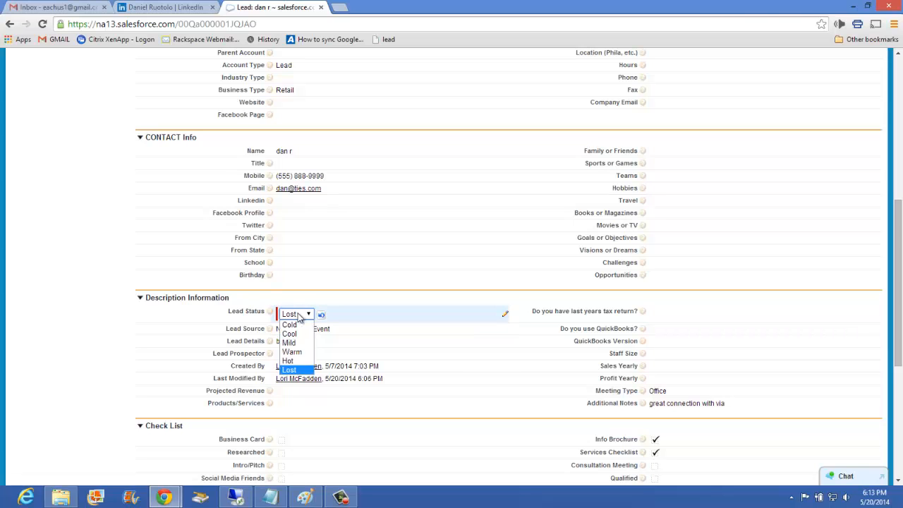
{"action": "left_click", "coordinate": [299, 352]}
{"action": "left_click", "coordinate": [118, 345]}
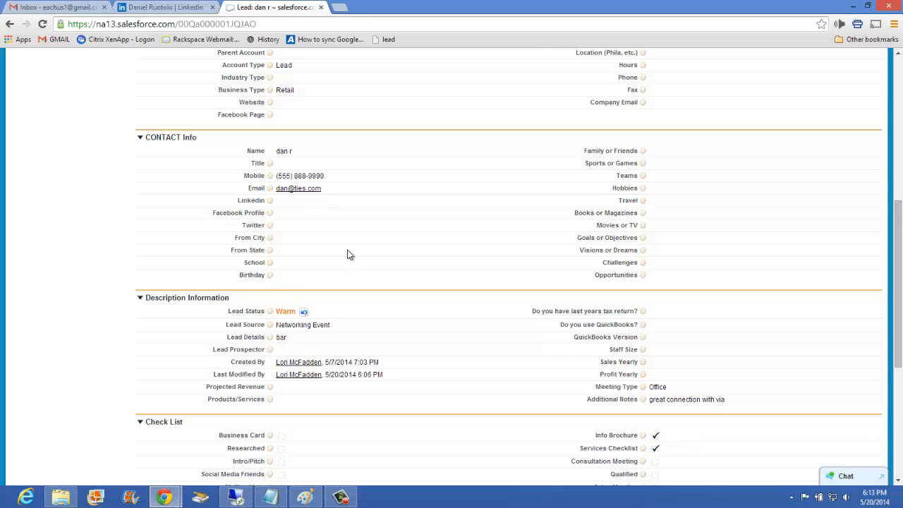
Review the lead's changed Lead Status and save the lead record.
{"action": "scroll", "coordinate": [331, 217], "scroll_direction": "up", "scroll_amount": 4}
{"action": "scroll", "coordinate": [319, 220], "scroll_direction": "up", "scroll_amount": 1}
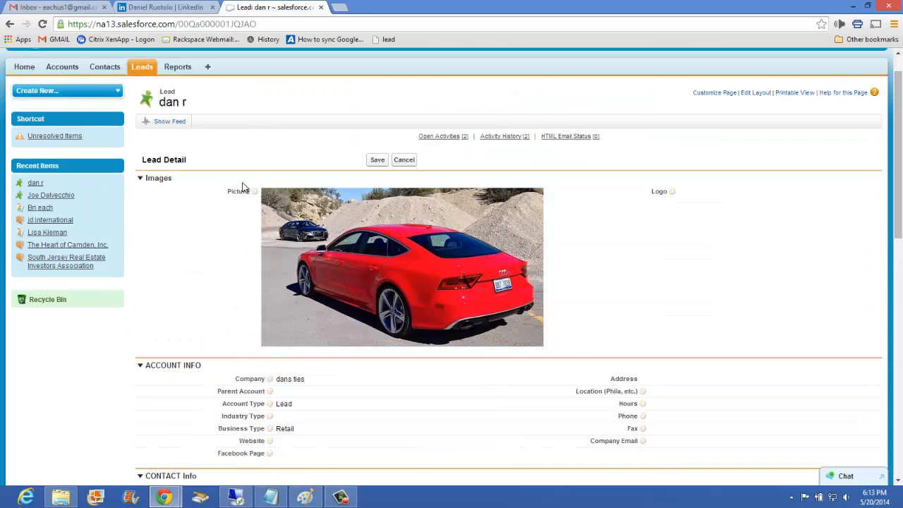
{"action": "scroll", "coordinate": [242, 187], "scroll_direction": "down", "scroll_amount": 4}
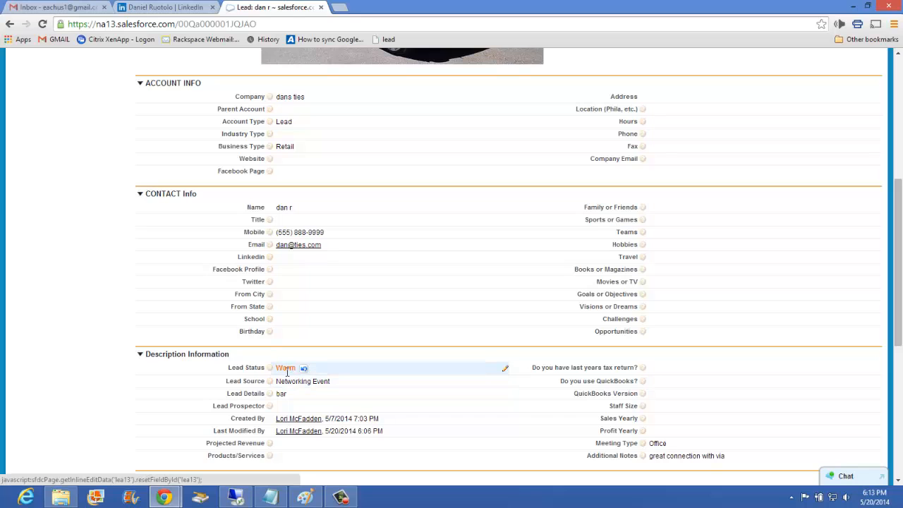
{"action": "scroll", "coordinate": [396, 178], "scroll_direction": "up", "scroll_amount": 5}
{"action": "left_click", "coordinate": [384, 160]}
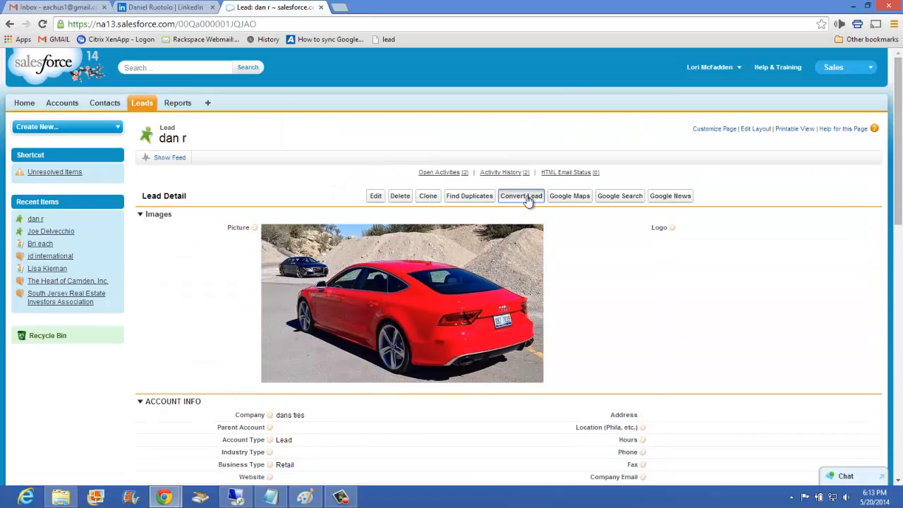
Start converting the lead, keeping Create New Account: dans ties as the account and Hot as the converted status.
{"action": "left_click", "coordinate": [526, 198]}
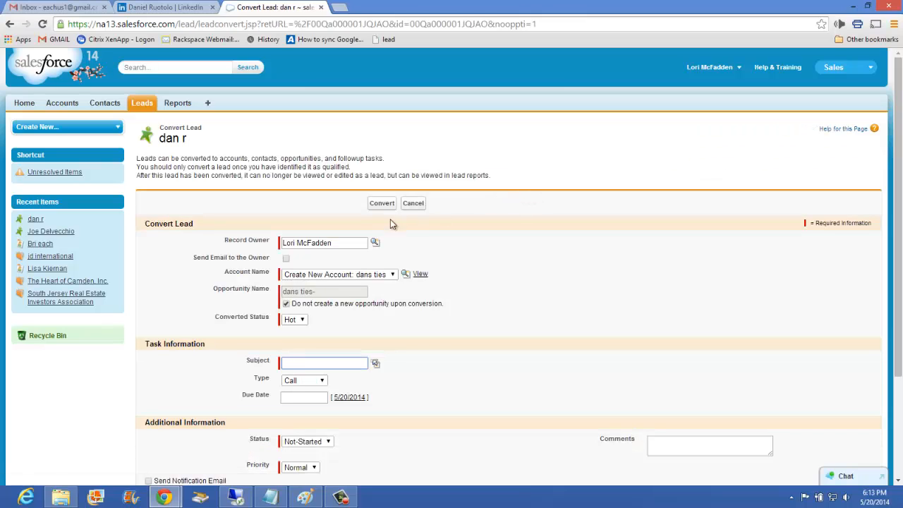
{"action": "left_click", "coordinate": [362, 276]}
{"action": "left_click", "coordinate": [363, 283]}
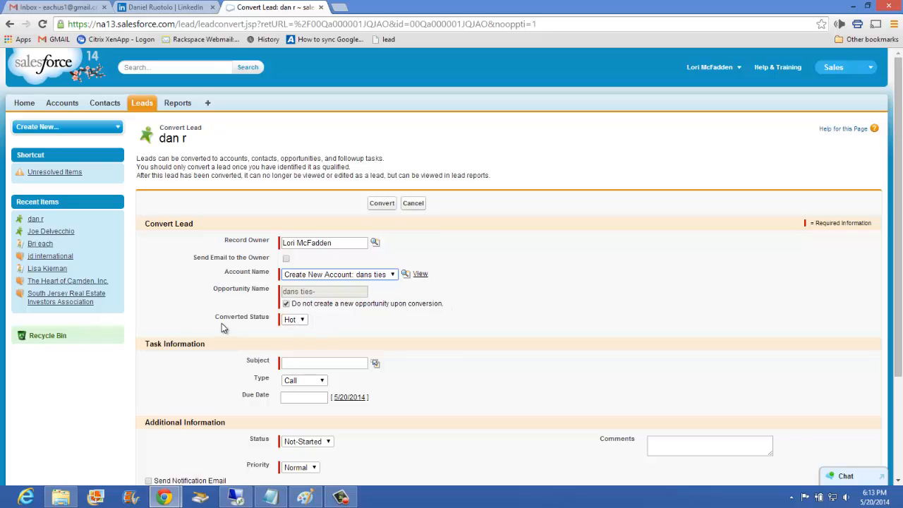
{"action": "left_click", "coordinate": [297, 320]}
{"action": "left_click", "coordinate": [297, 321]}
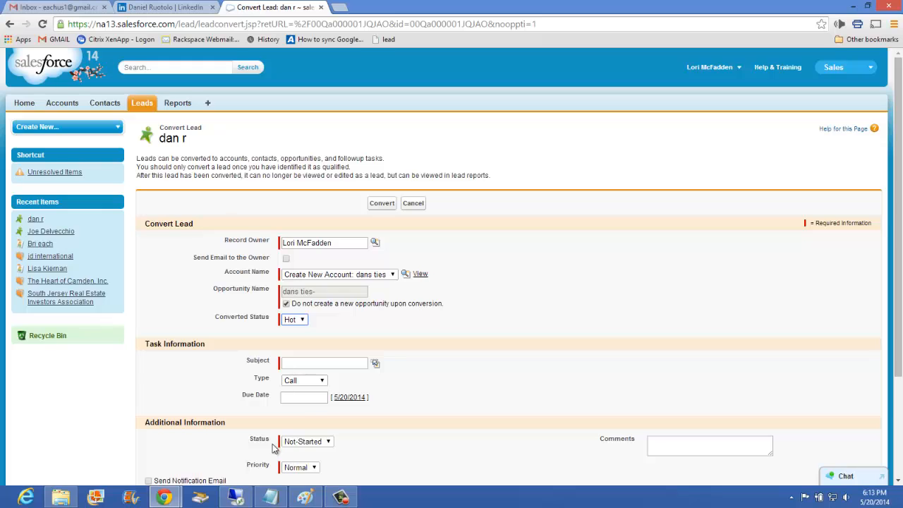
Fill in the conversion task with subject TimeSlips, type Email and due date 5/21/2014.
{"action": "scroll", "coordinate": [308, 308], "scroll_direction": "down", "scroll_amount": 3}
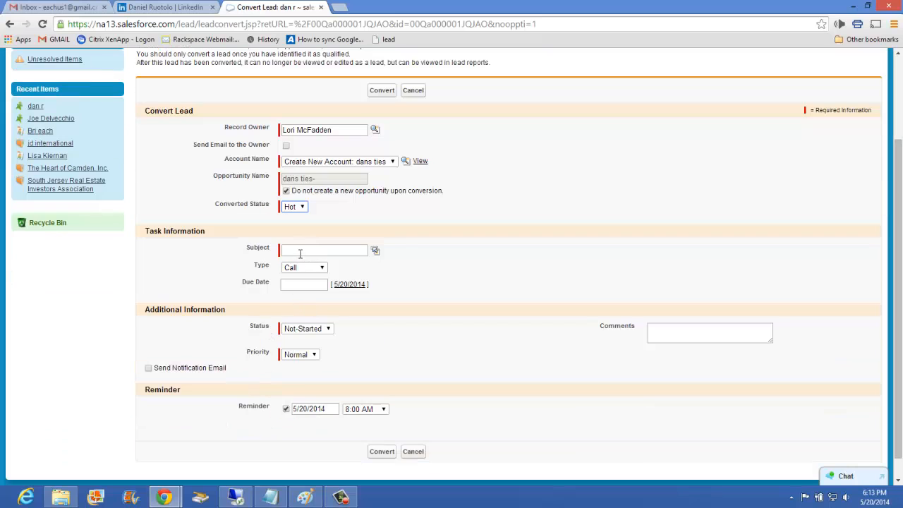
{"action": "left_click", "coordinate": [375, 251]}
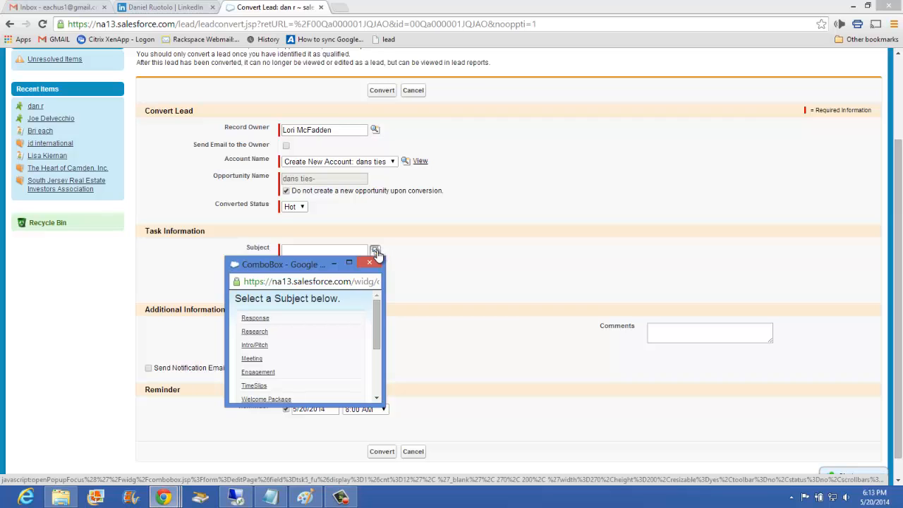
{"action": "left_click", "coordinate": [253, 385]}
{"action": "left_click", "coordinate": [319, 269]}
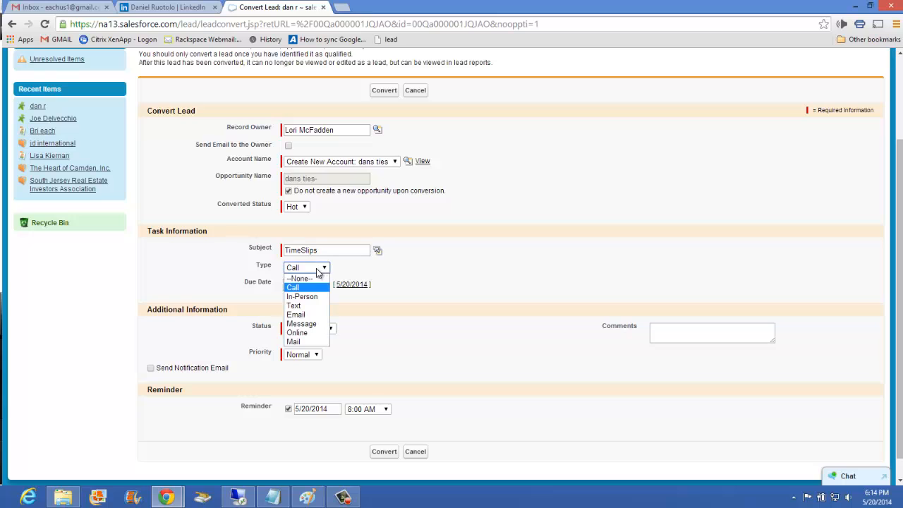
{"action": "left_click", "coordinate": [307, 314]}
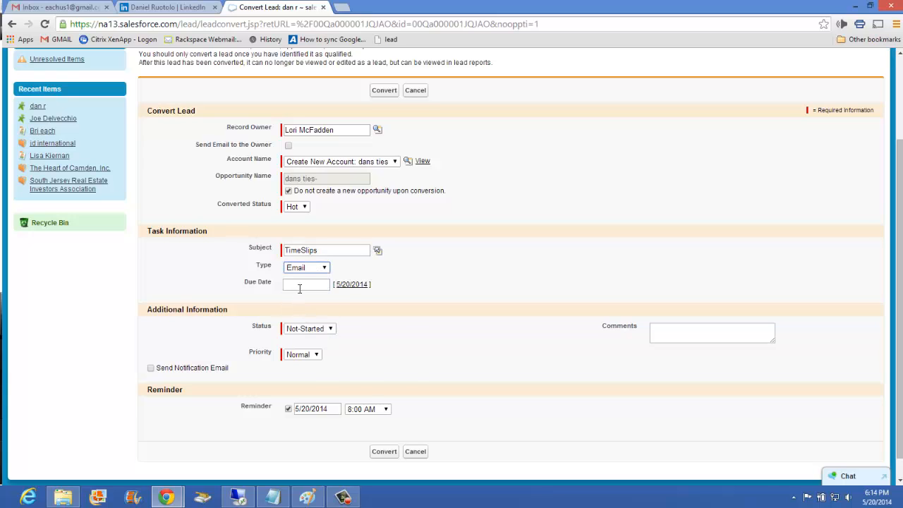
{"action": "left_click", "coordinate": [299, 289]}
{"action": "left_click", "coordinate": [342, 355]}
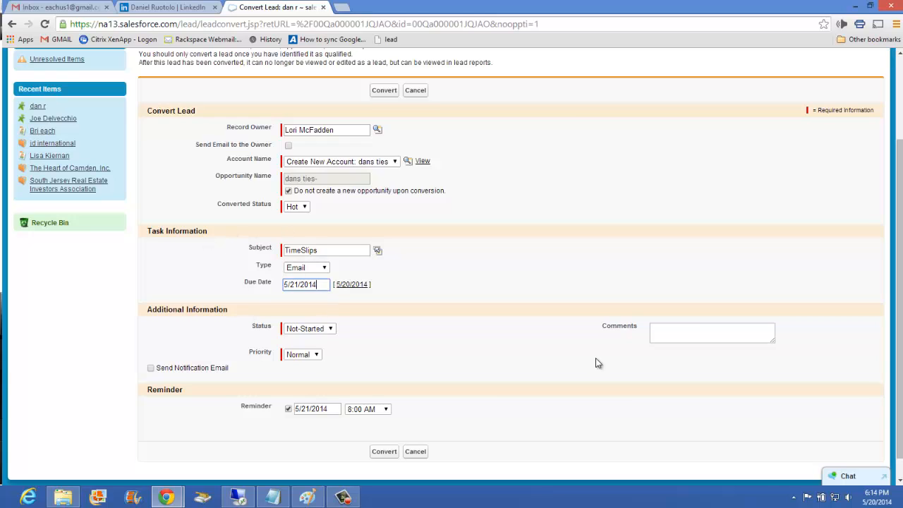
Set the conversion task's status to In-Progress and its priority to High.
{"action": "scroll", "coordinate": [458, 349], "scroll_direction": "down", "scroll_amount": 1}
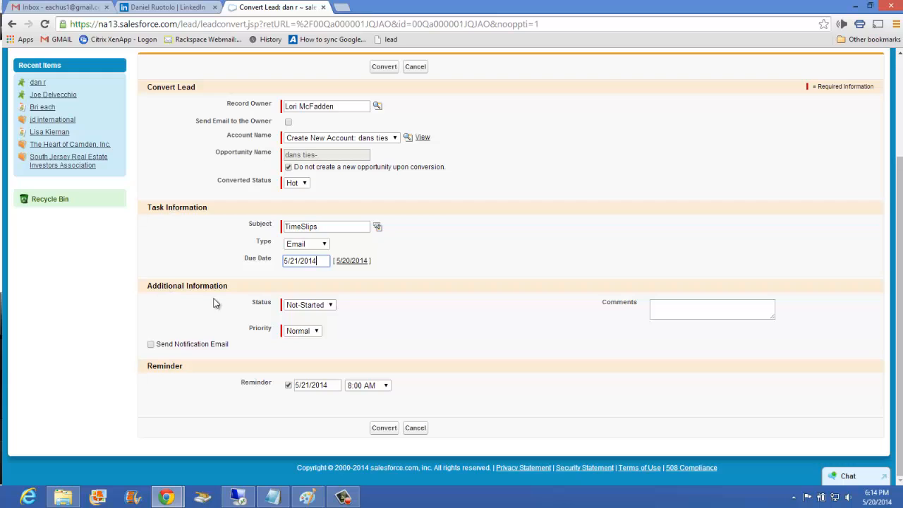
{"action": "left_click", "coordinate": [305, 305]}
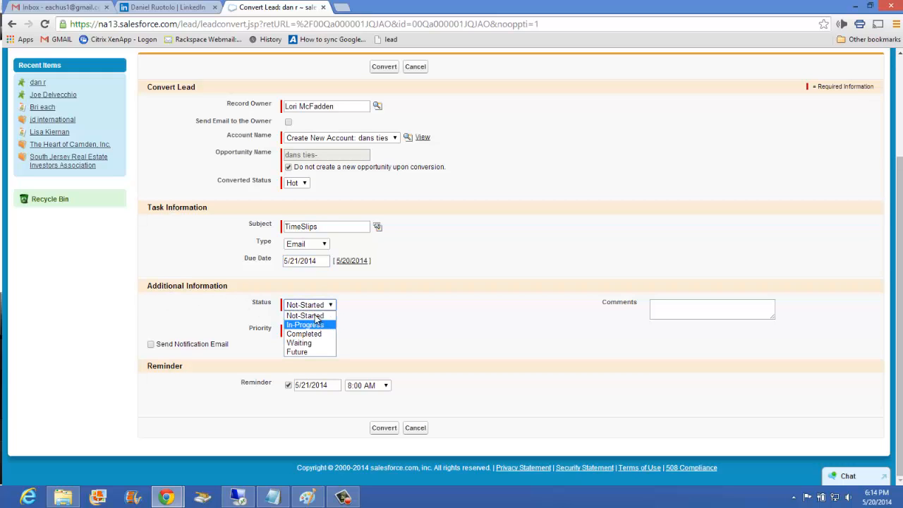
{"action": "left_click", "coordinate": [304, 324]}
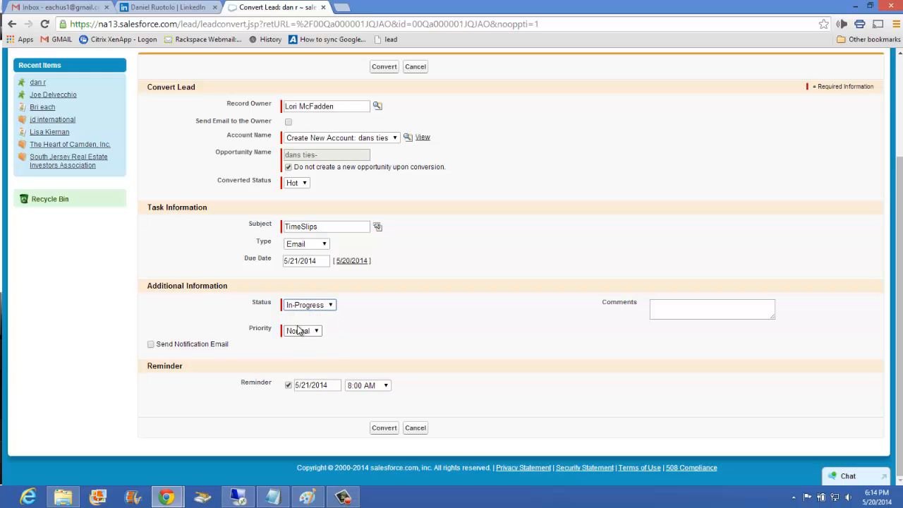
{"action": "left_click", "coordinate": [302, 331]}
{"action": "left_click", "coordinate": [304, 342]}
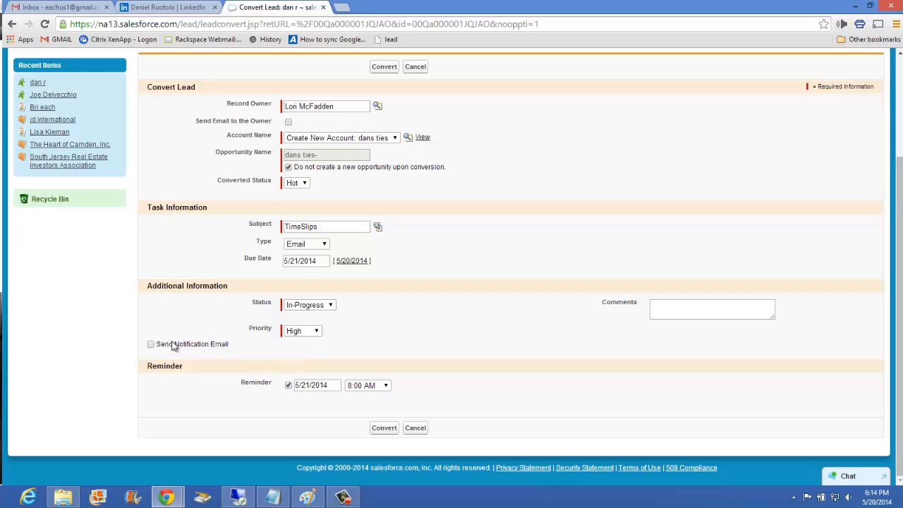
Turn off the task reminder, leave the comments empty and convert the lead.
{"action": "left_click", "coordinate": [289, 386]}
{"action": "left_click", "coordinate": [677, 307]}
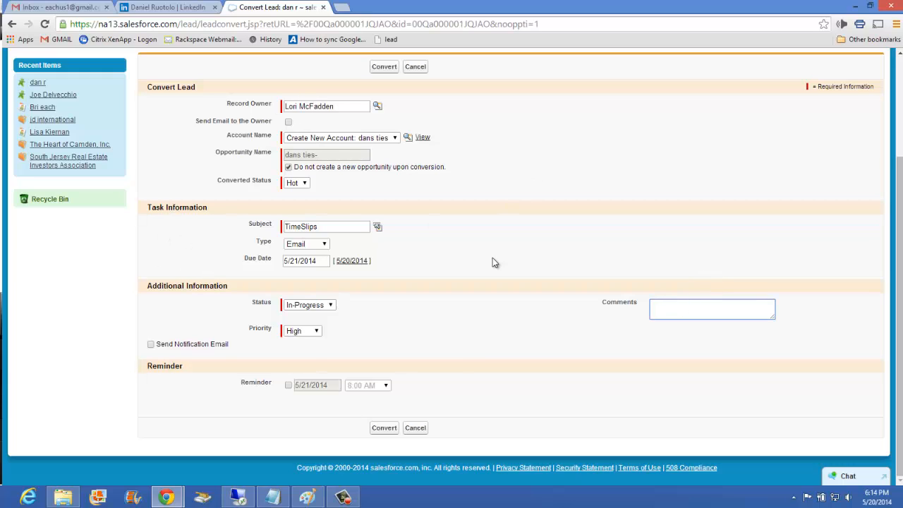
{"action": "left_click", "coordinate": [378, 427]}
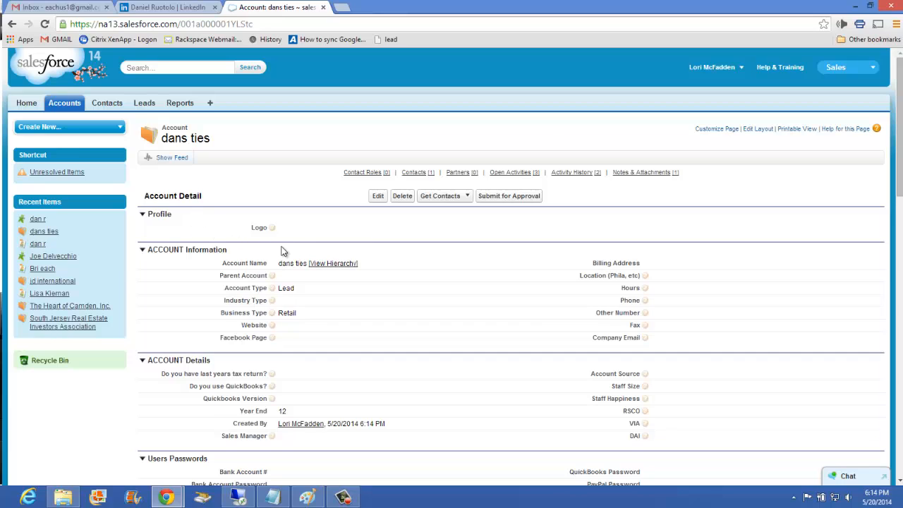
Insert the image RSCo Logo (390x165) (390x165) from the brian desktop folder into the dans ties account's Logo field.
{"action": "scroll", "coordinate": [287, 275], "scroll_direction": "down", "scroll_amount": 1}
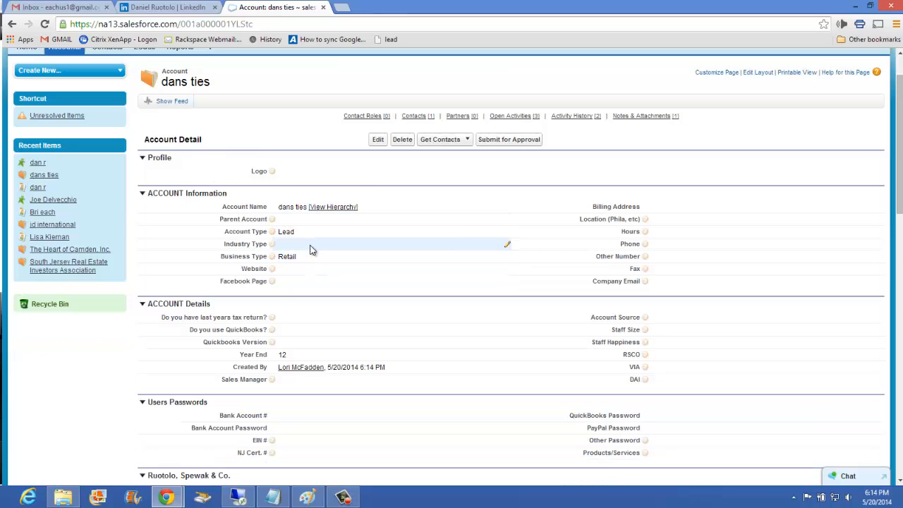
{"action": "double_click", "coordinate": [287, 172]}
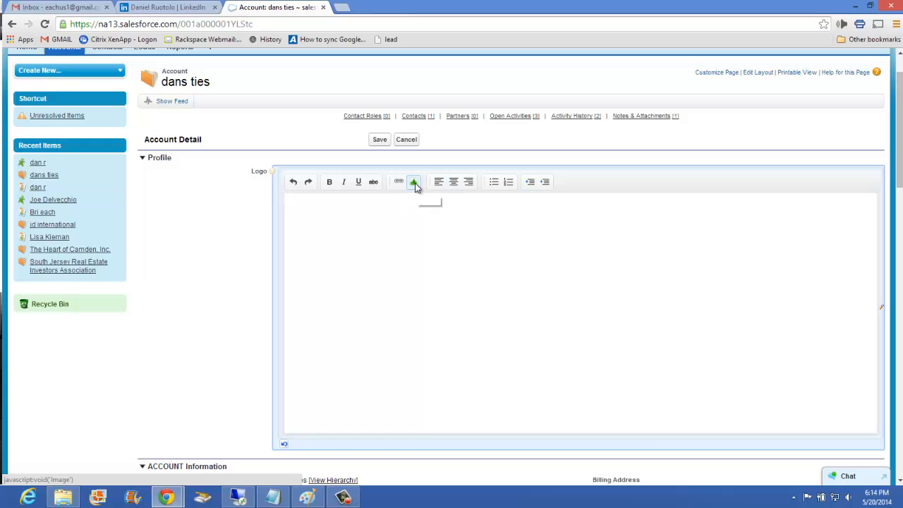
{"action": "left_click", "coordinate": [414, 182]}
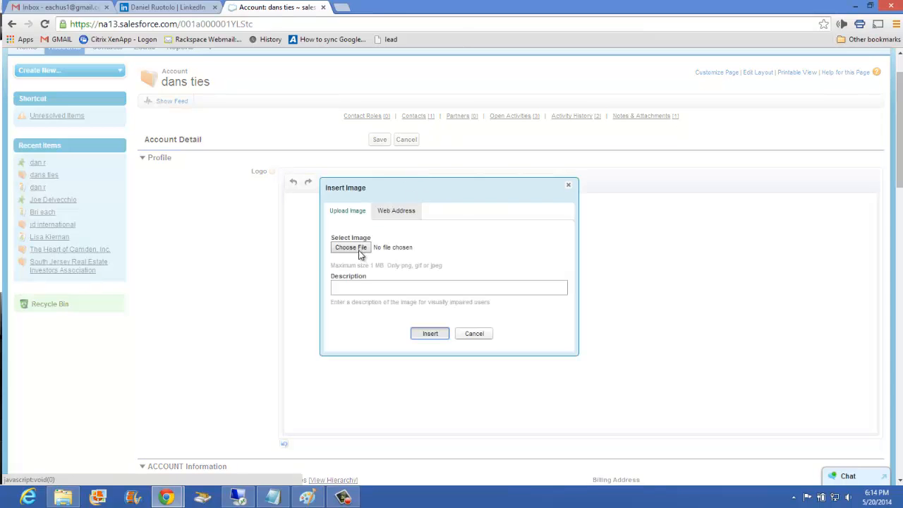
{"action": "left_click", "coordinate": [357, 253]}
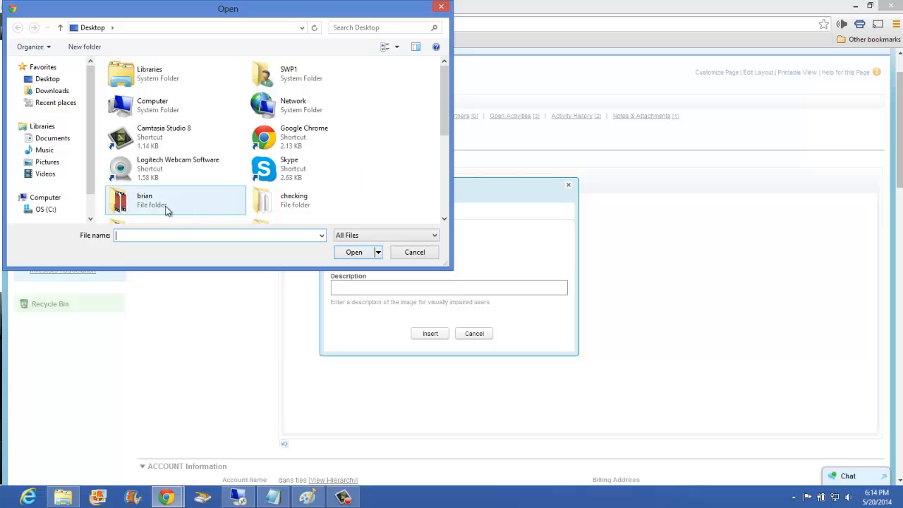
{"action": "left_click", "coordinate": [167, 208]}
{"action": "double_click", "coordinate": [167, 208]}
{"action": "left_click", "coordinate": [141, 127]}
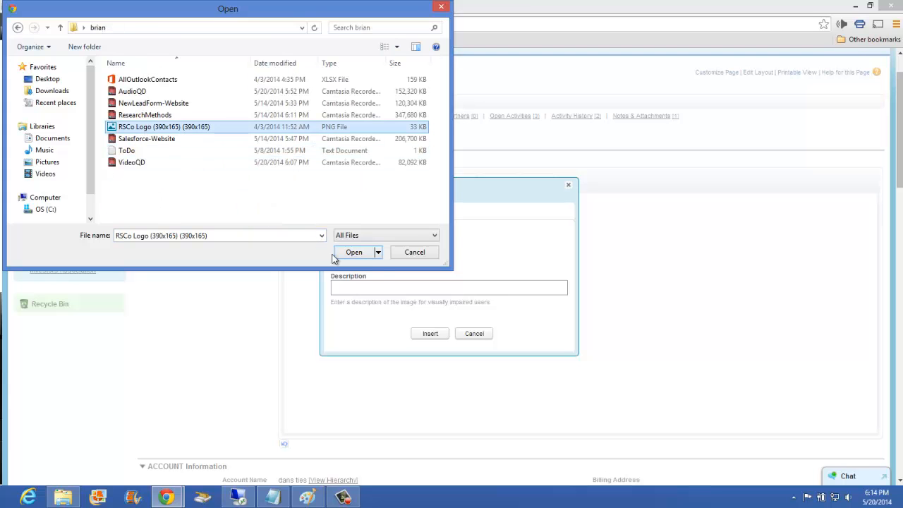
{"action": "left_click", "coordinate": [354, 253]}
{"action": "left_click", "coordinate": [435, 338]}
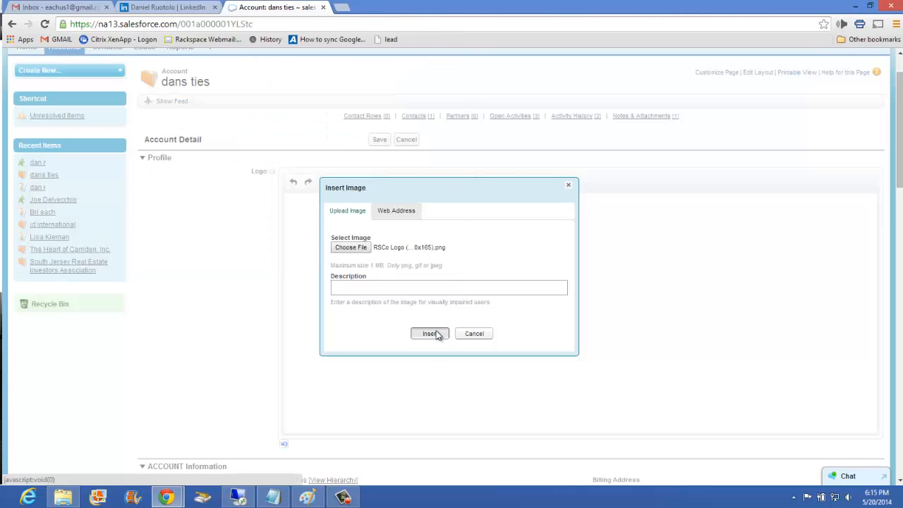
Try to save the dans ties account with its new logo.
{"action": "scroll", "coordinate": [416, 292], "scroll_direction": "down", "scroll_amount": 2}
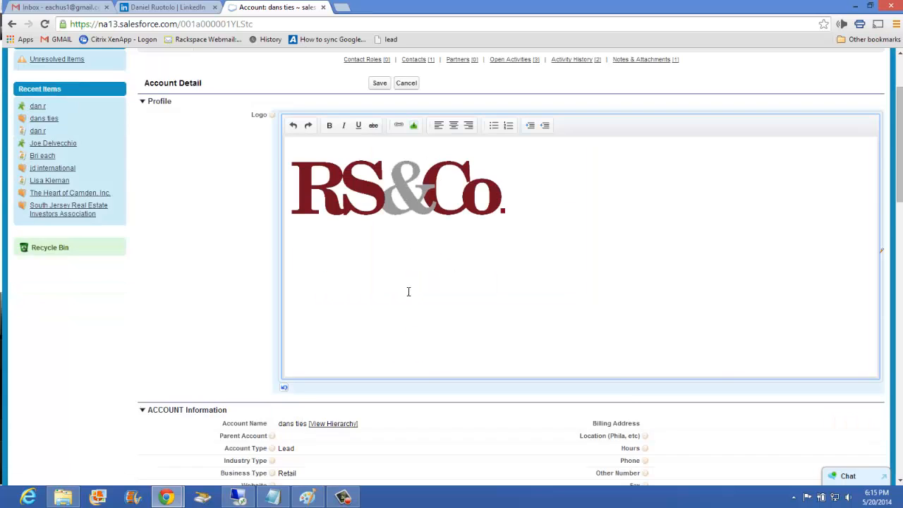
{"action": "scroll", "coordinate": [387, 230], "scroll_direction": "up", "scroll_amount": 1}
{"action": "left_click", "coordinate": [379, 83]}
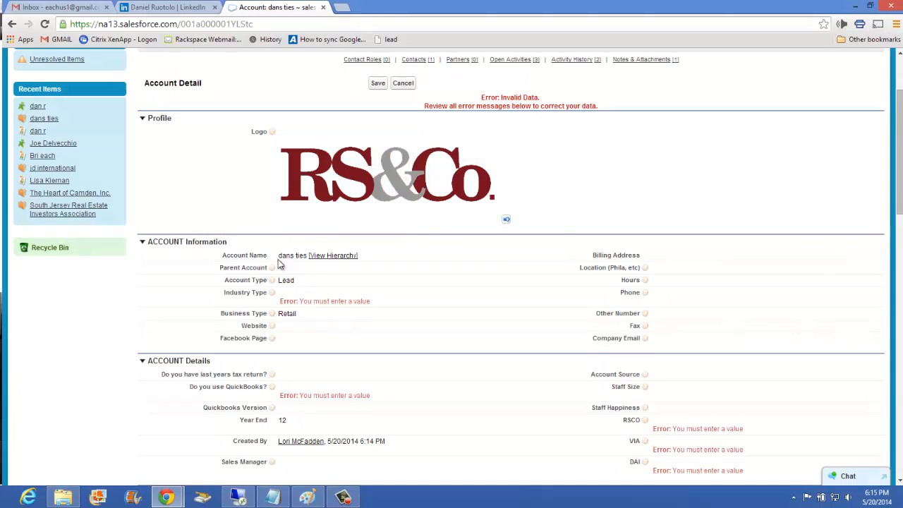
Set the account's Industry Type to Business in the ACCOUNT Information section.
{"action": "double_click", "coordinate": [303, 296]}
{"action": "left_click", "coordinate": [310, 297]}
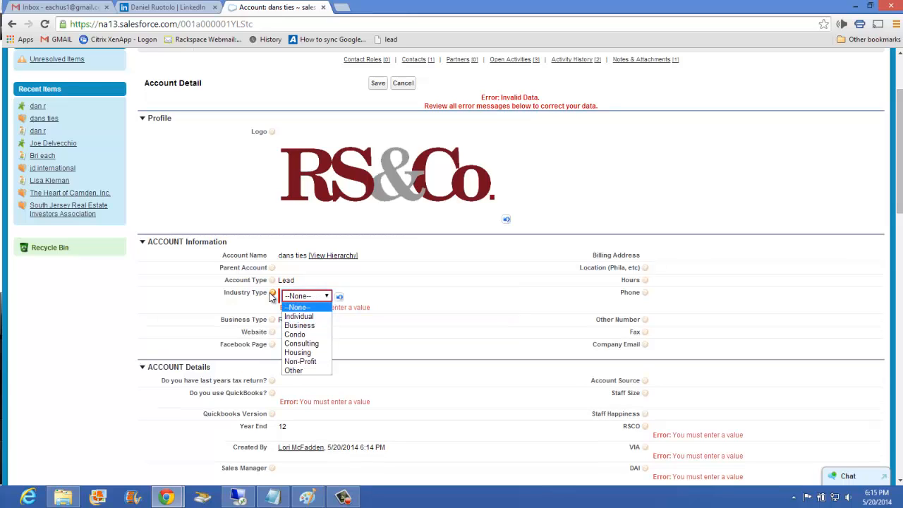
{"action": "mouse_move", "coordinate": [273, 295]}
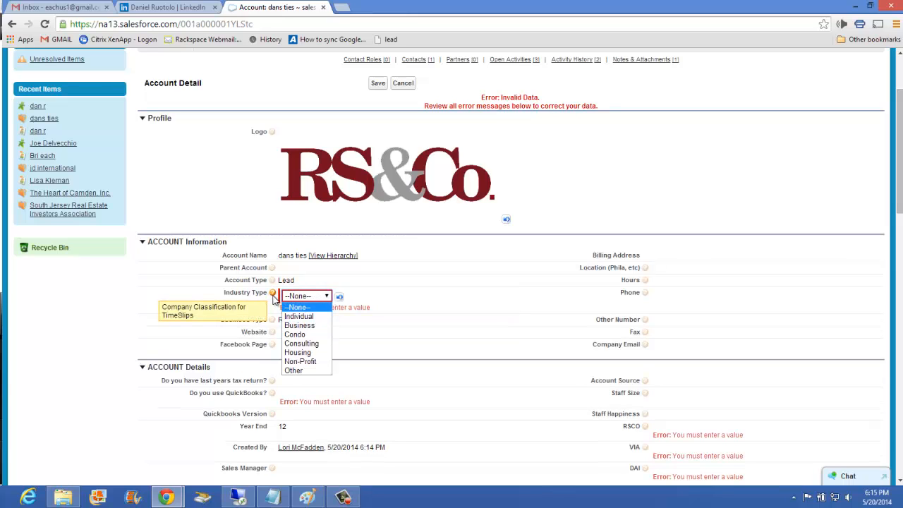
{"action": "left_click", "coordinate": [311, 329]}
{"action": "left_click", "coordinate": [182, 309]}
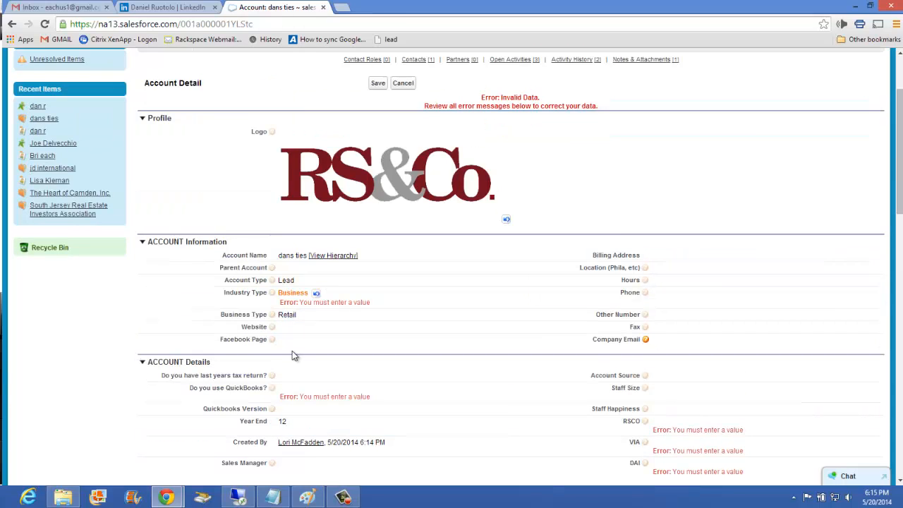
Set "Do you have last years tax return?" to Yes in the ACCOUNT Details section.
{"action": "scroll", "coordinate": [303, 331], "scroll_direction": "down", "scroll_amount": 1}
{"action": "scroll", "coordinate": [316, 309], "scroll_direction": "down", "scroll_amount": 1}
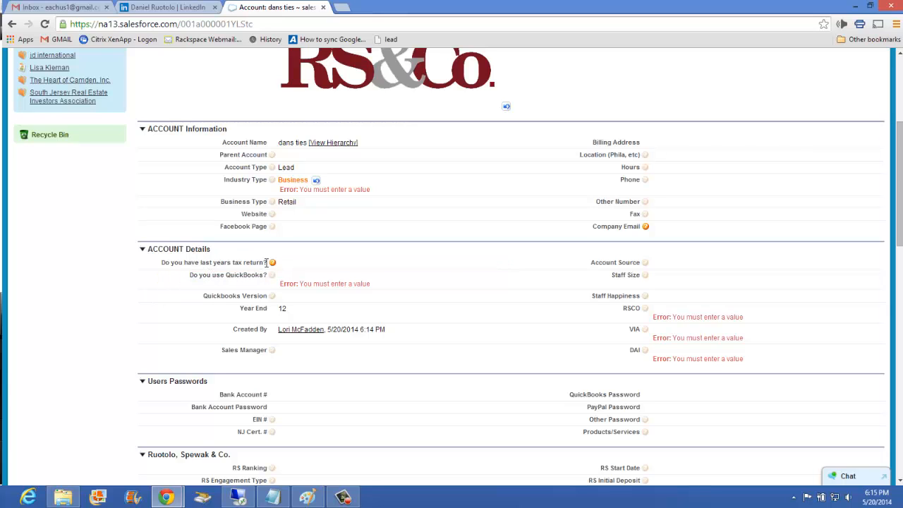
{"action": "mouse_move", "coordinate": [275, 263]}
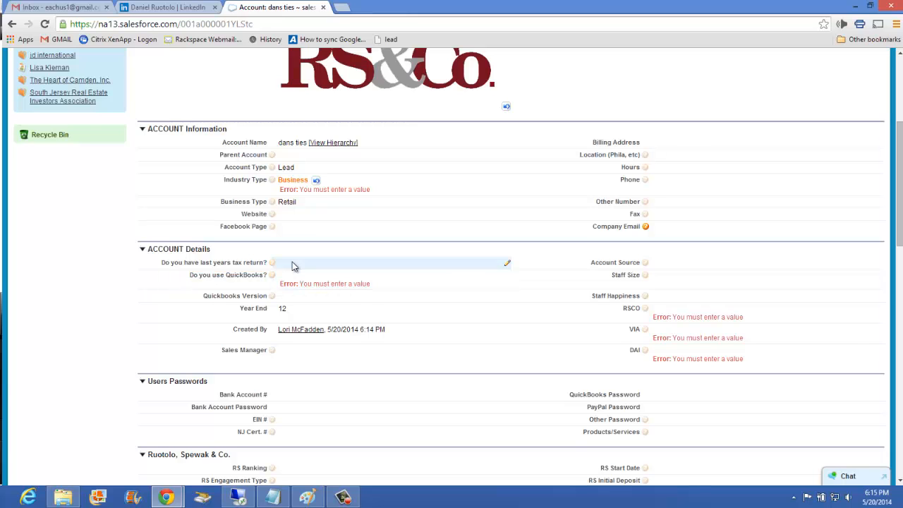
{"action": "double_click", "coordinate": [290, 264]}
{"action": "left_click", "coordinate": [298, 266]}
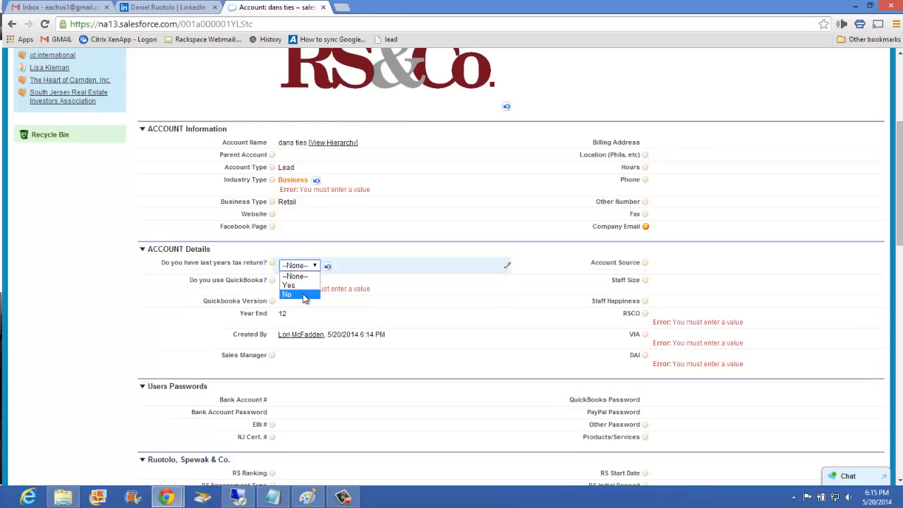
{"action": "left_click", "coordinate": [304, 294]}
{"action": "left_click", "coordinate": [299, 266]}
{"action": "left_click", "coordinate": [291, 285]}
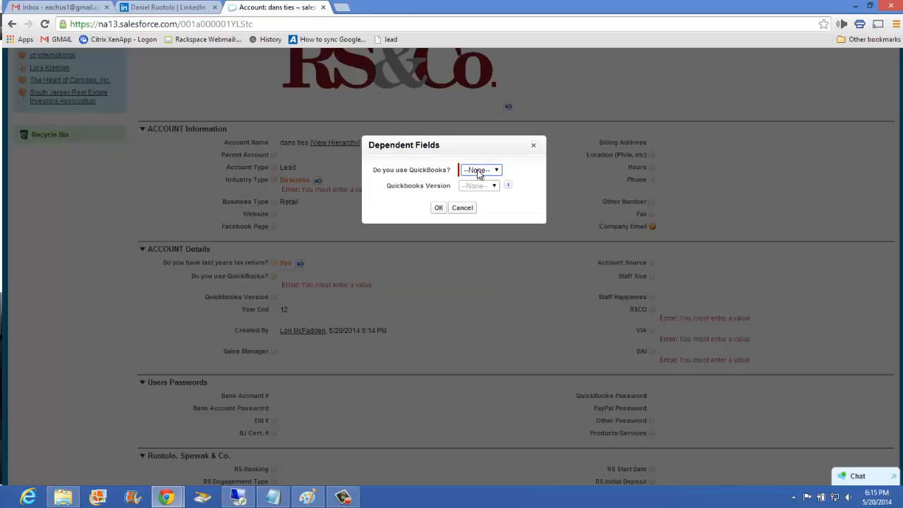
Set "Do you use QuickBooks?" to No with no QuickBooks version, and view that field's help text.
{"action": "left_click", "coordinate": [478, 171]}
{"action": "left_click", "coordinate": [437, 207]}
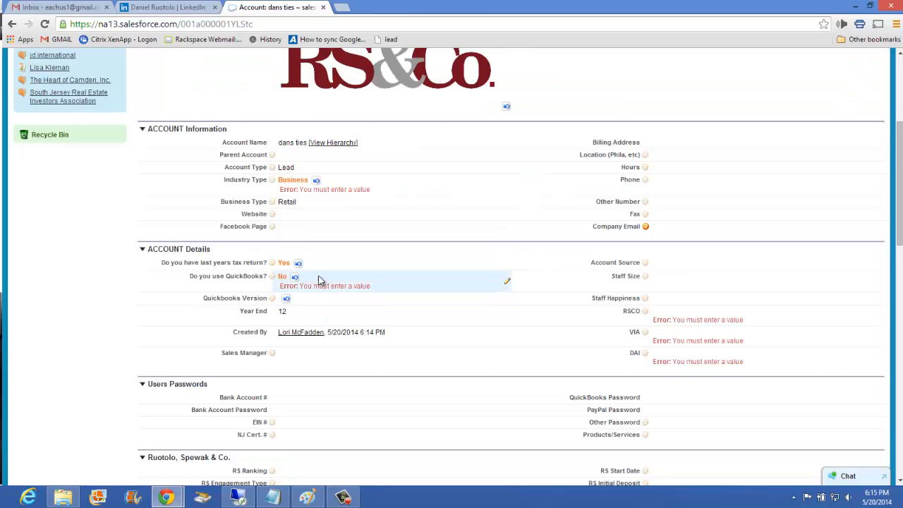
{"action": "scroll", "coordinate": [317, 287], "scroll_direction": "down", "scroll_amount": 1}
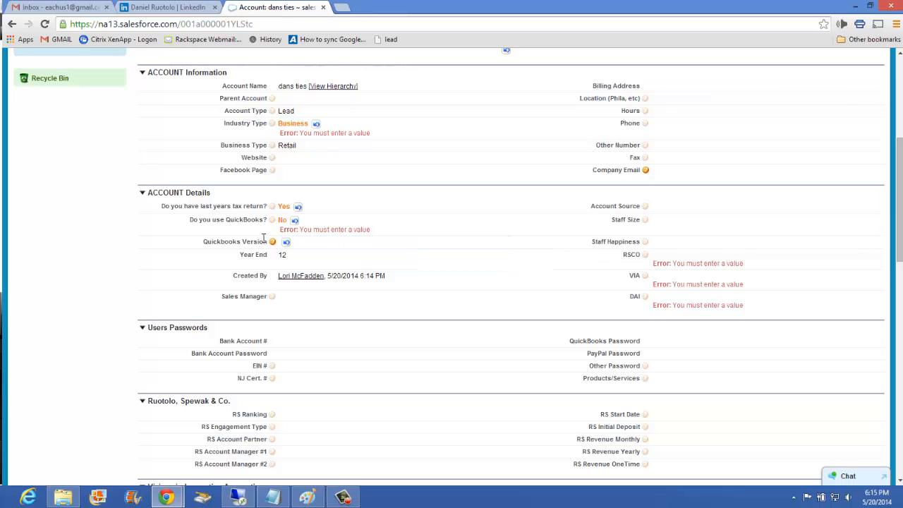
{"action": "mouse_move", "coordinate": [273, 221]}
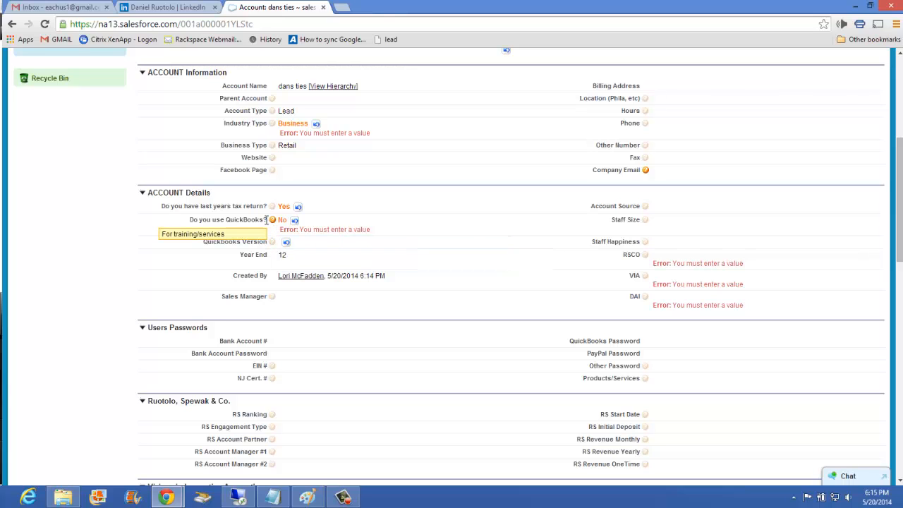
Review the QuickBooks Version choices for a Yes answer to "Do you use QuickBooks?" and discard the pending QuickBooks entries.
{"action": "mouse_move", "coordinate": [273, 244]}
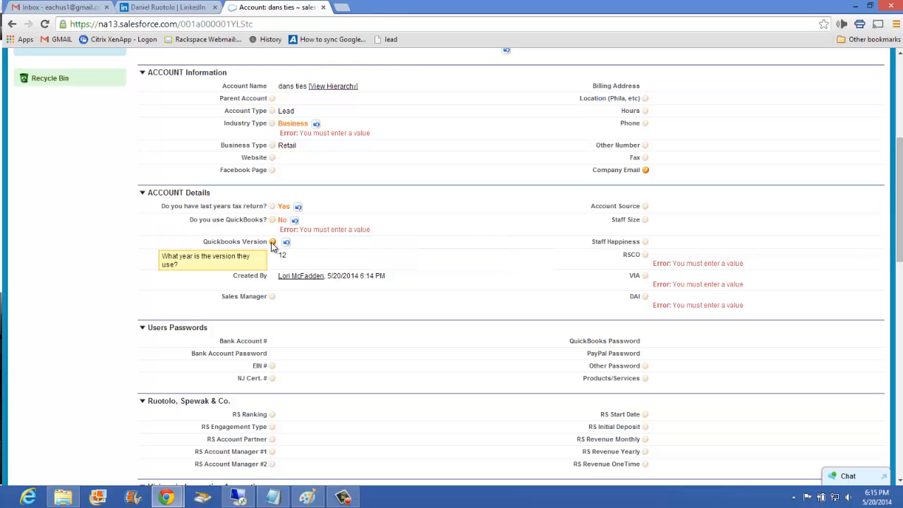
{"action": "double_click", "coordinate": [313, 245]}
{"action": "left_click", "coordinate": [494, 170]}
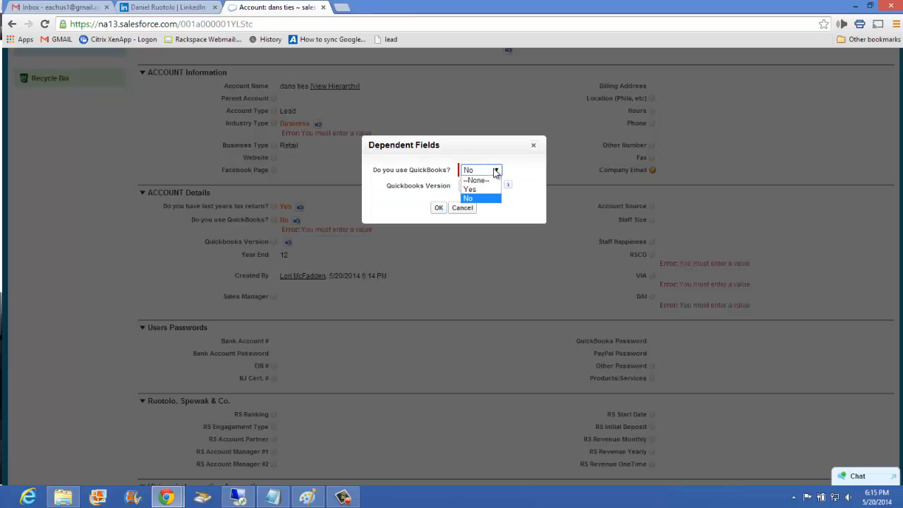
{"action": "left_click", "coordinate": [495, 170]}
{"action": "left_click", "coordinate": [491, 170]}
{"action": "left_click", "coordinate": [469, 186]}
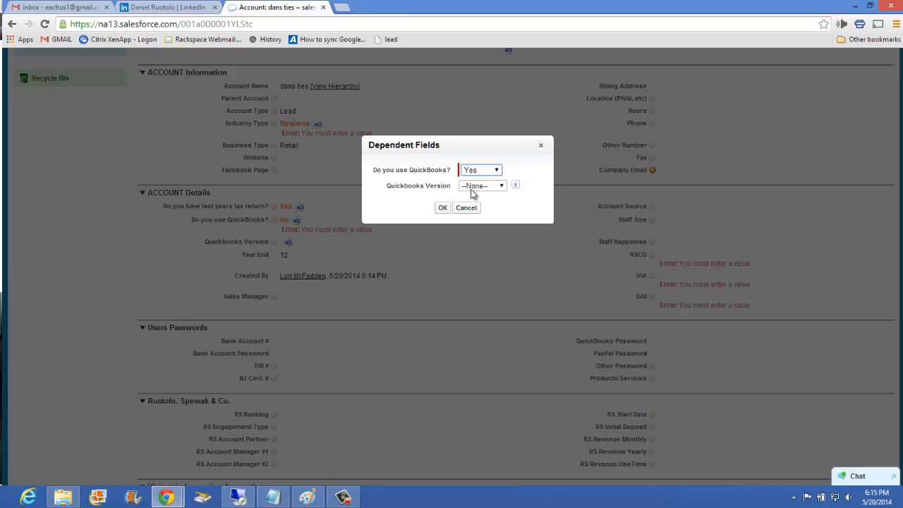
{"action": "left_click", "coordinate": [486, 185]}
{"action": "left_click", "coordinate": [467, 209]}
{"action": "left_click", "coordinate": [468, 209]}
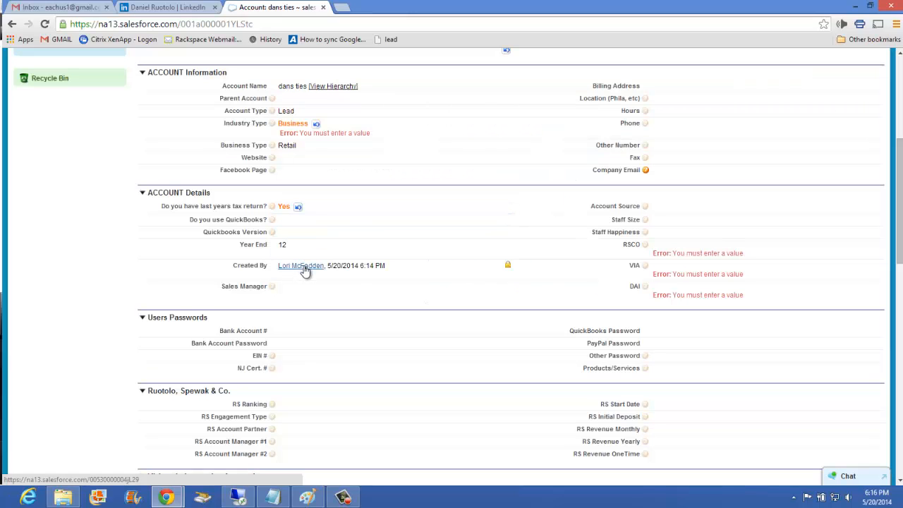
Examine the Staff Size options in the ACCOUNT Details section without choosing one.
{"action": "scroll", "coordinate": [304, 275], "scroll_direction": "up", "scroll_amount": 1}
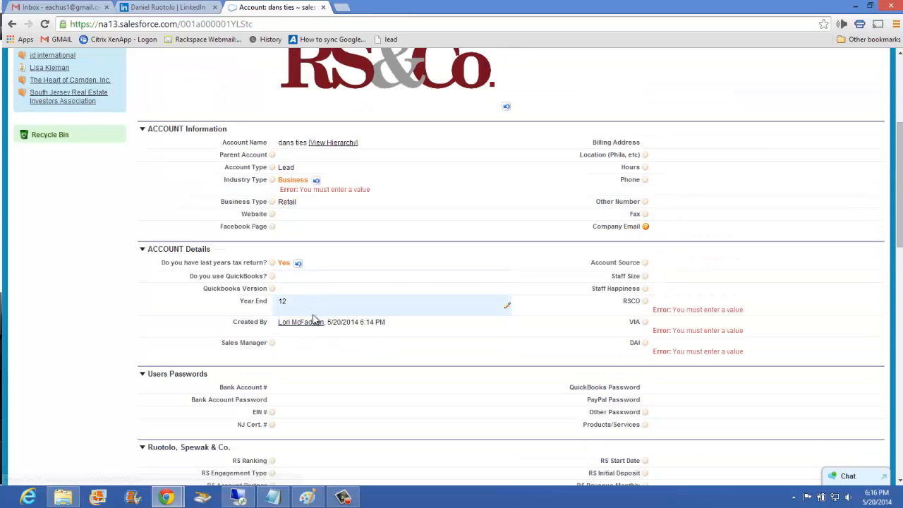
{"action": "scroll", "coordinate": [286, 275], "scroll_direction": "down", "scroll_amount": 1}
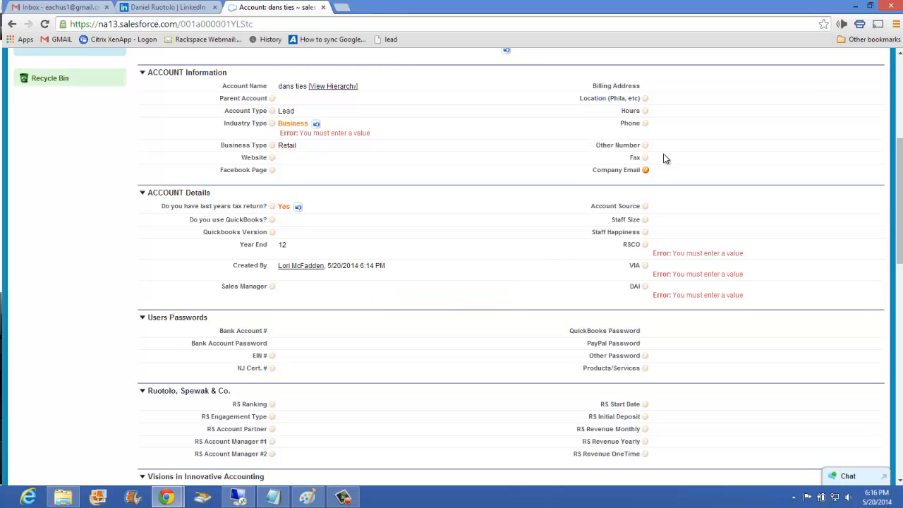
{"action": "mouse_move", "coordinate": [647, 206]}
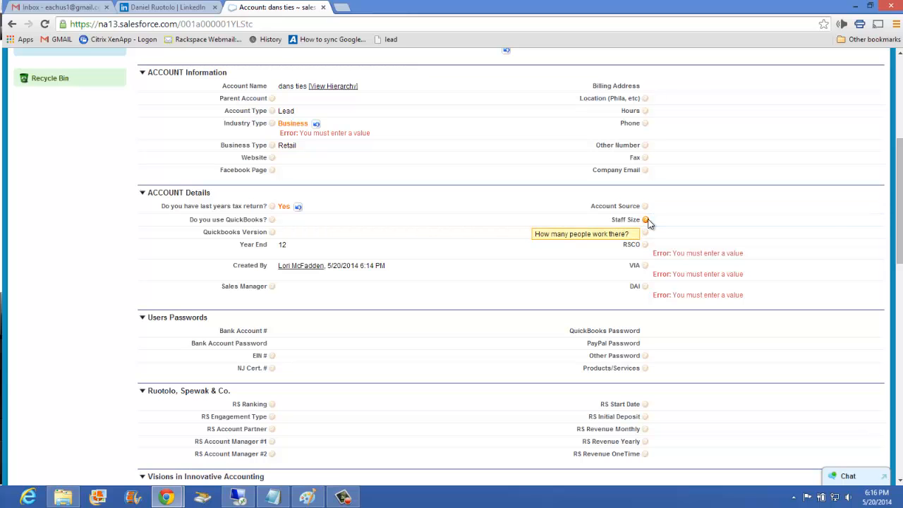
{"action": "double_click", "coordinate": [670, 225]}
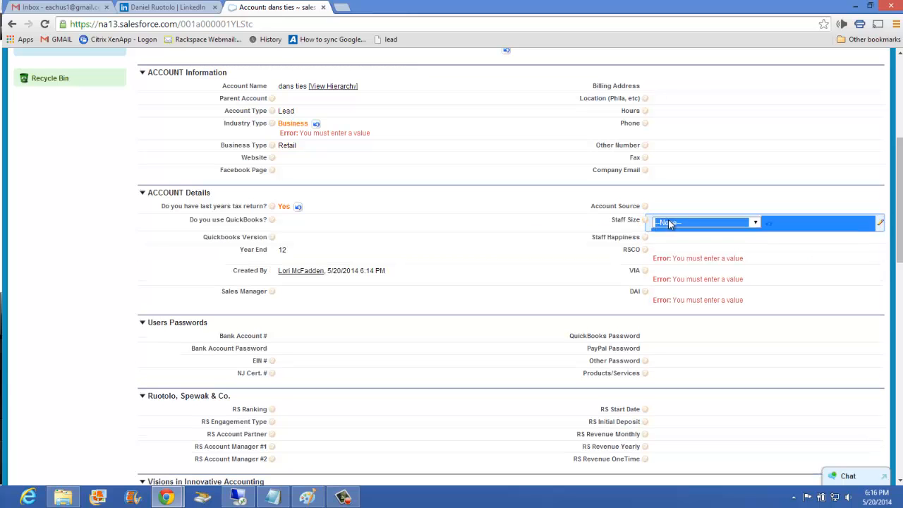
{"action": "left_click", "coordinate": [673, 223]}
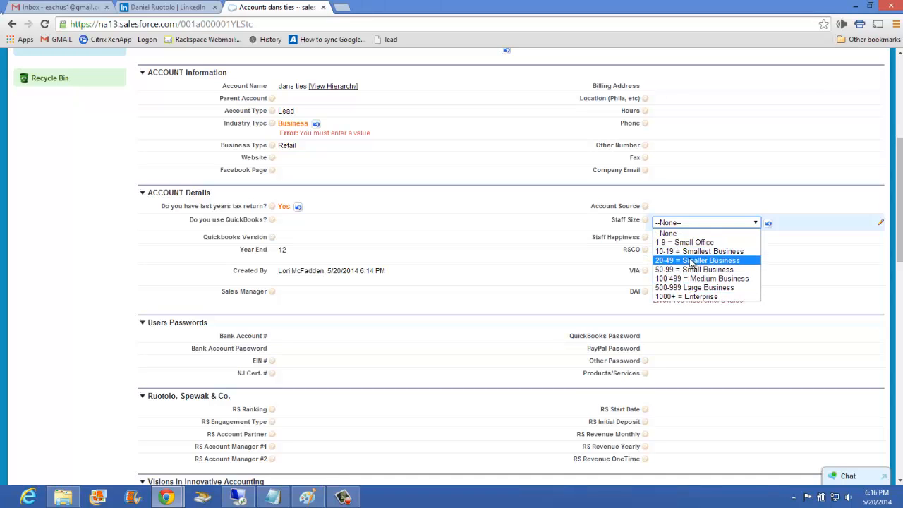
{"action": "left_click", "coordinate": [603, 231]}
Set Staff Happiness to 5 in the ACCOUNT Details section.
{"action": "mouse_move", "coordinate": [646, 233]}
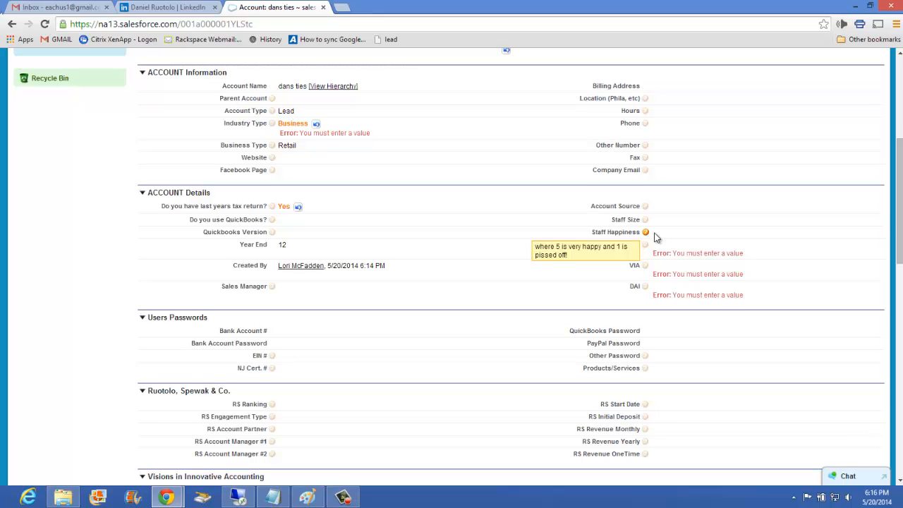
{"action": "double_click", "coordinate": [654, 238]}
{"action": "left_click", "coordinate": [669, 235]}
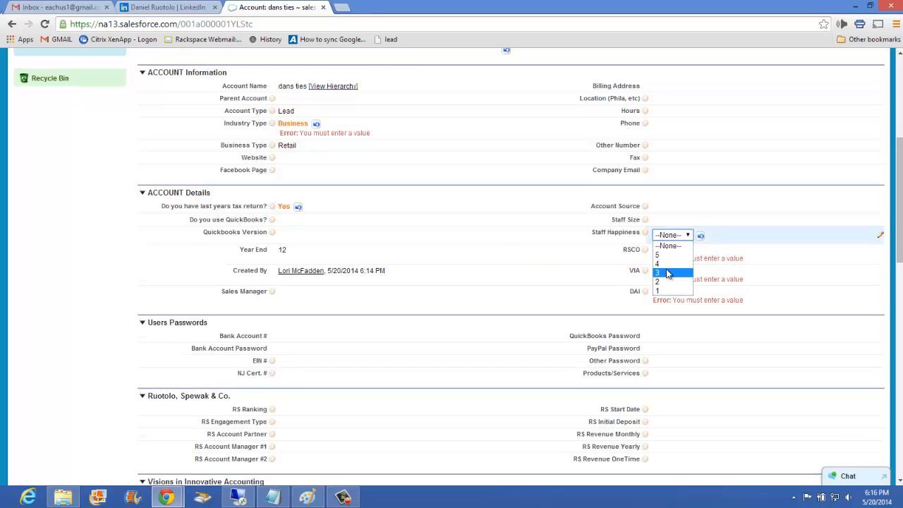
{"action": "left_click", "coordinate": [667, 264]}
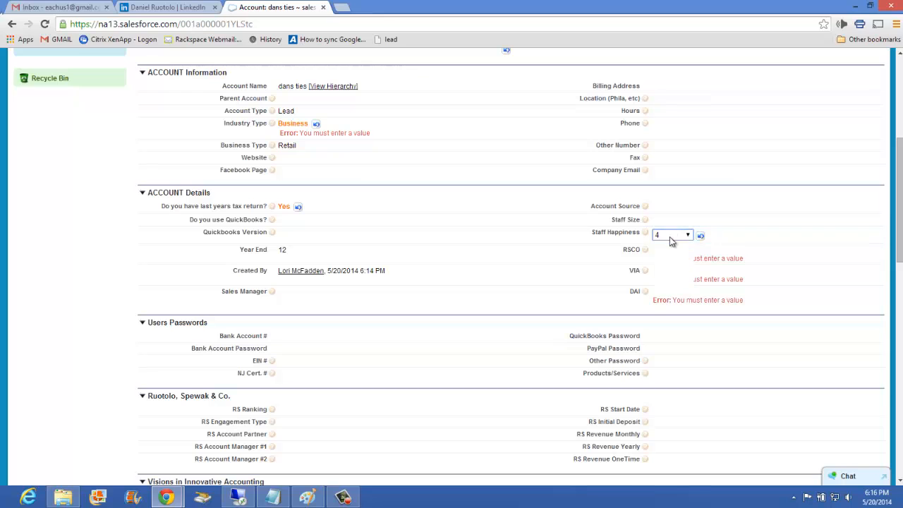
{"action": "left_click", "coordinate": [671, 237]}
{"action": "left_click", "coordinate": [666, 289]}
{"action": "left_click", "coordinate": [534, 249]}
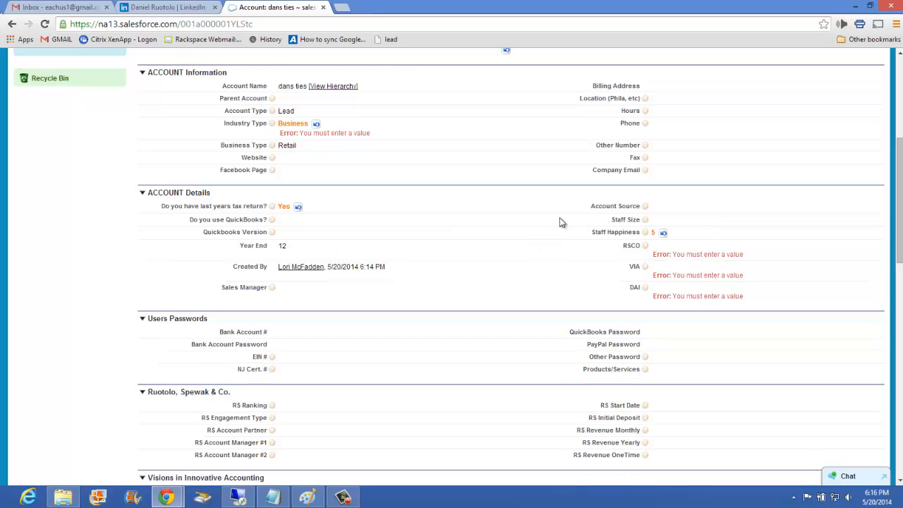
Set RSCO to Yes and its RS Engagement Type to BUS TR in the dependent fields.
{"action": "mouse_move", "coordinate": [644, 249]}
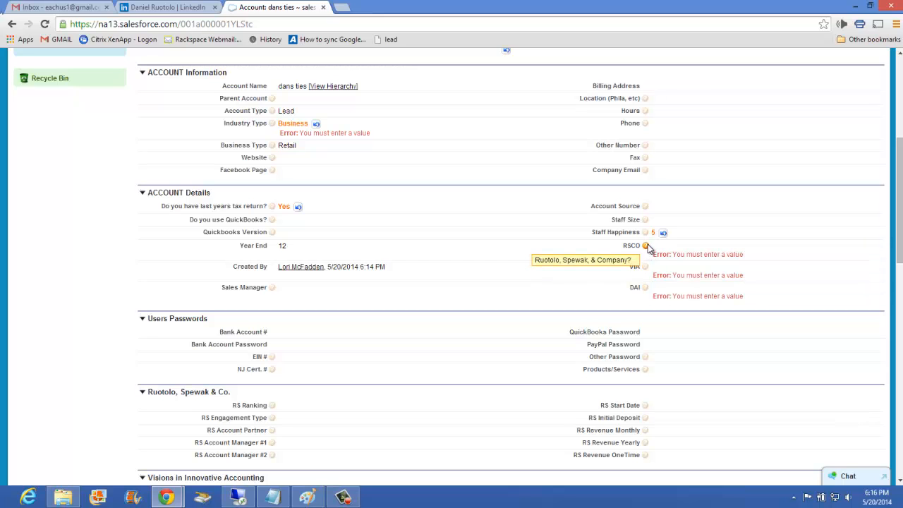
{"action": "mouse_move", "coordinate": [645, 270]}
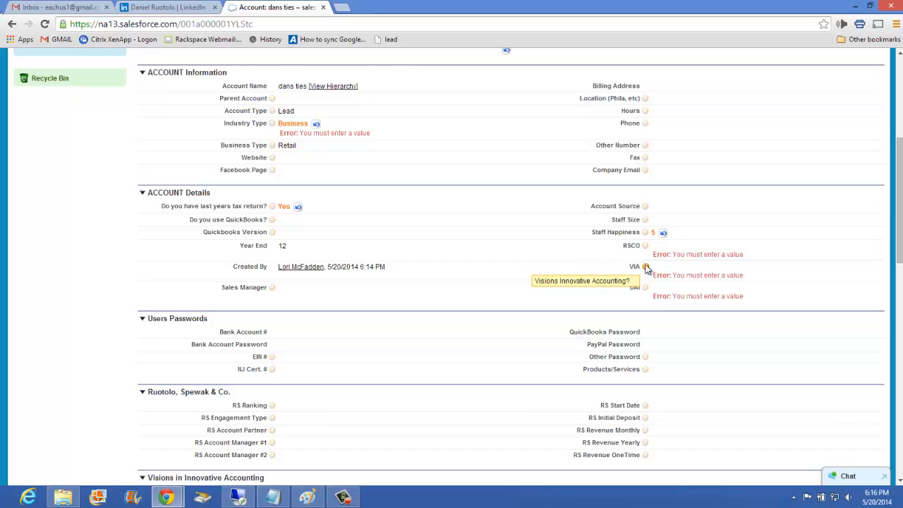
{"action": "mouse_move", "coordinate": [647, 289]}
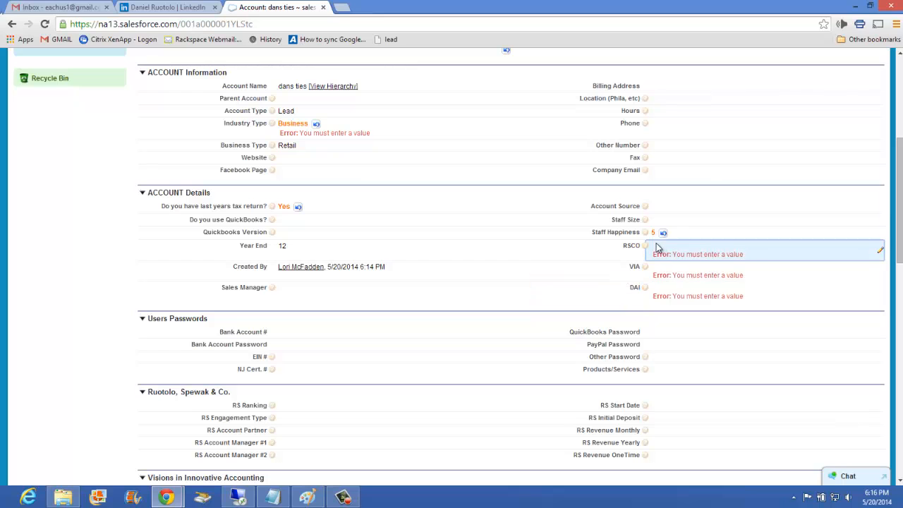
{"action": "double_click", "coordinate": [656, 250]}
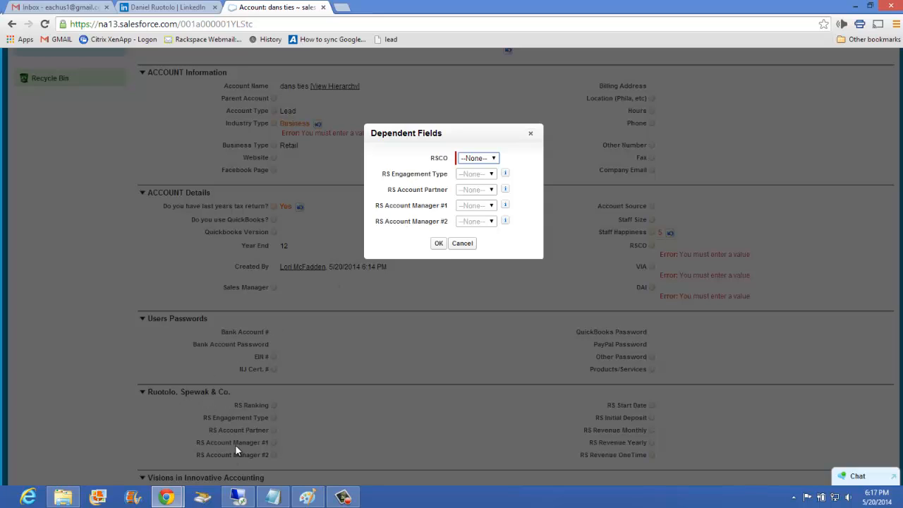
{"action": "left_click", "coordinate": [486, 158]}
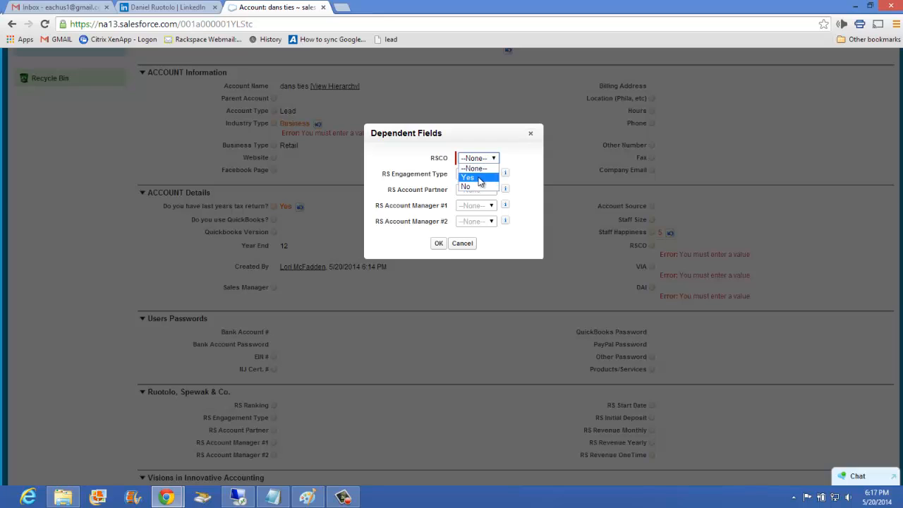
{"action": "left_click", "coordinate": [479, 178]}
{"action": "left_click", "coordinate": [479, 176]}
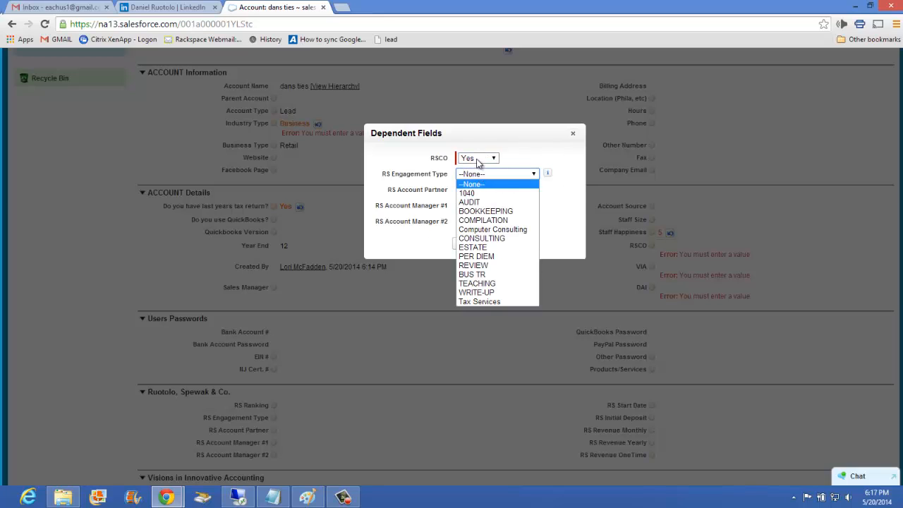
{"action": "left_click", "coordinate": [478, 159]}
{"action": "left_click", "coordinate": [480, 179]}
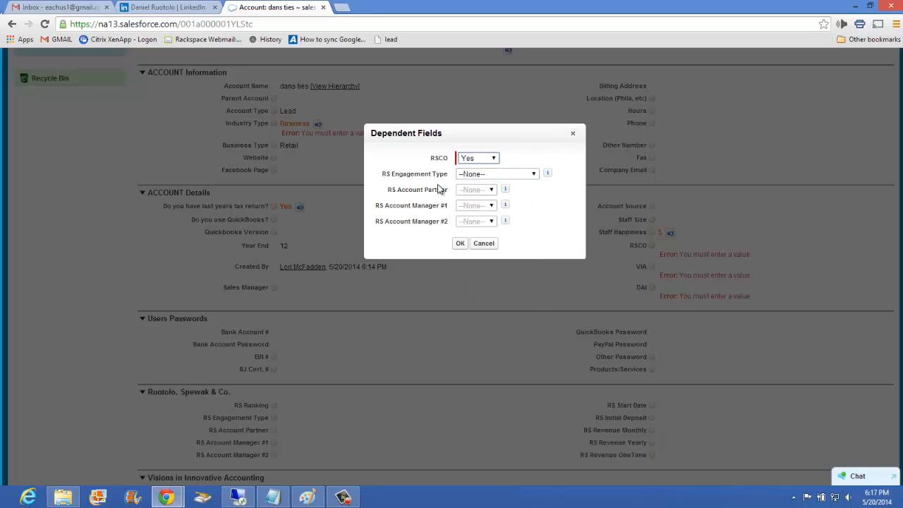
{"action": "left_click", "coordinate": [484, 176]}
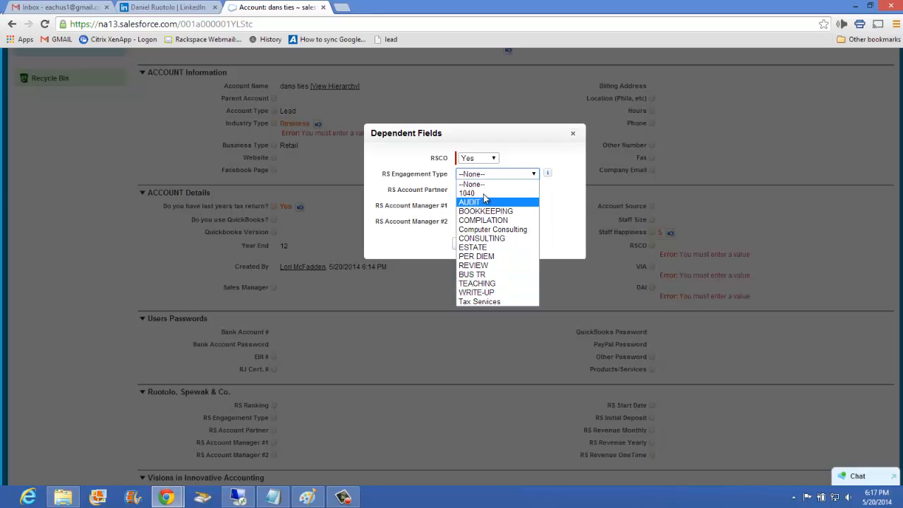
{"action": "left_click", "coordinate": [499, 273]}
Assign the RS Account Partner and both RS Account Managers, and accept the RSCO dependent fields.
{"action": "left_click", "coordinate": [482, 192]}
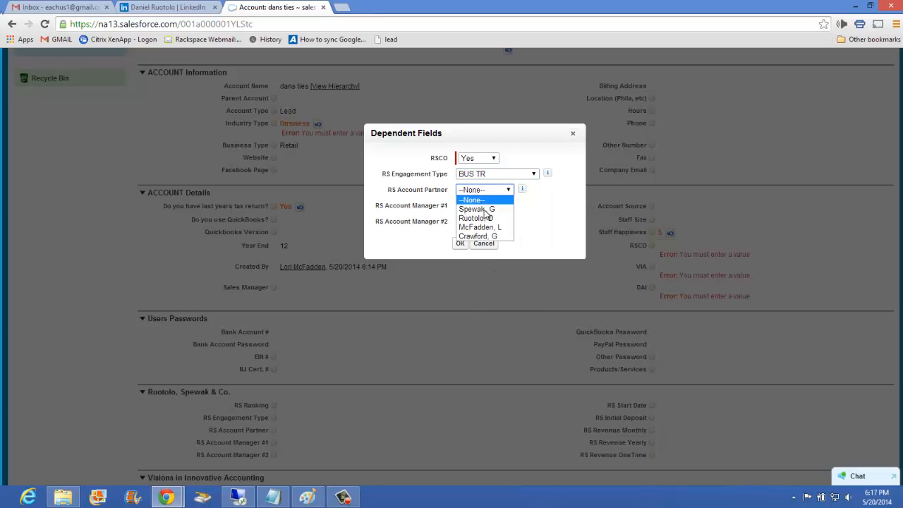
{"action": "left_click", "coordinate": [486, 219]}
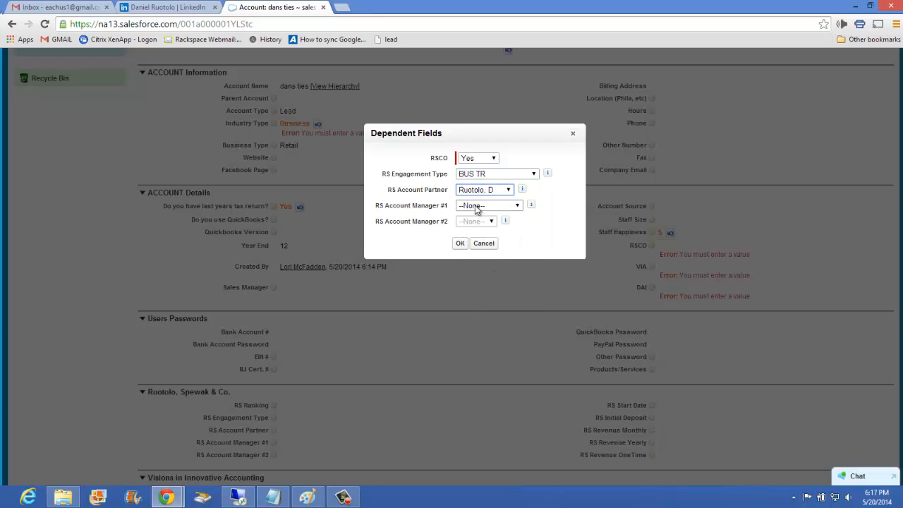
{"action": "left_click", "coordinate": [485, 190]}
{"action": "left_click", "coordinate": [484, 219]}
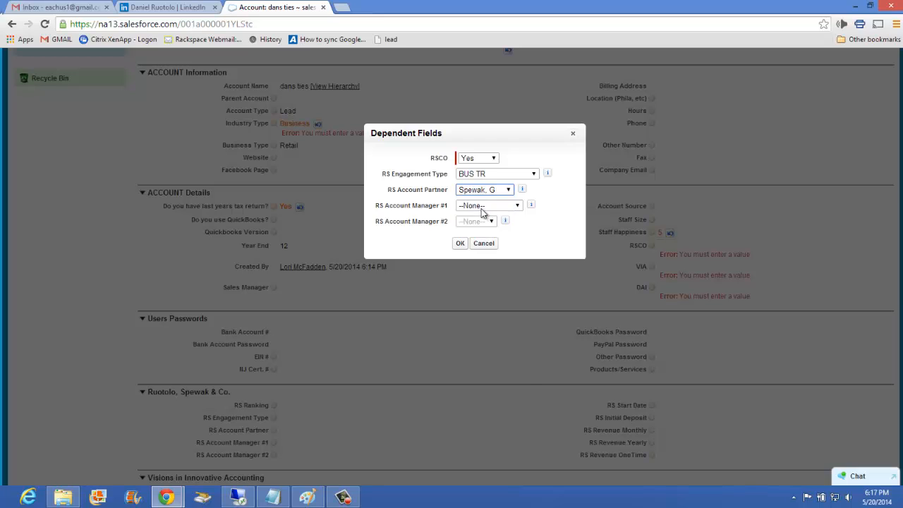
{"action": "left_click", "coordinate": [479, 206]}
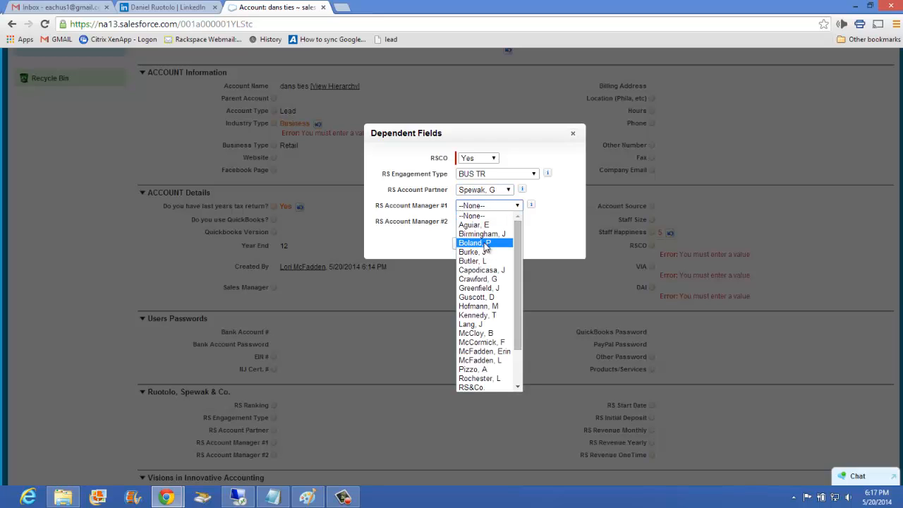
{"action": "left_click", "coordinate": [484, 287]}
{"action": "left_click", "coordinate": [474, 222]}
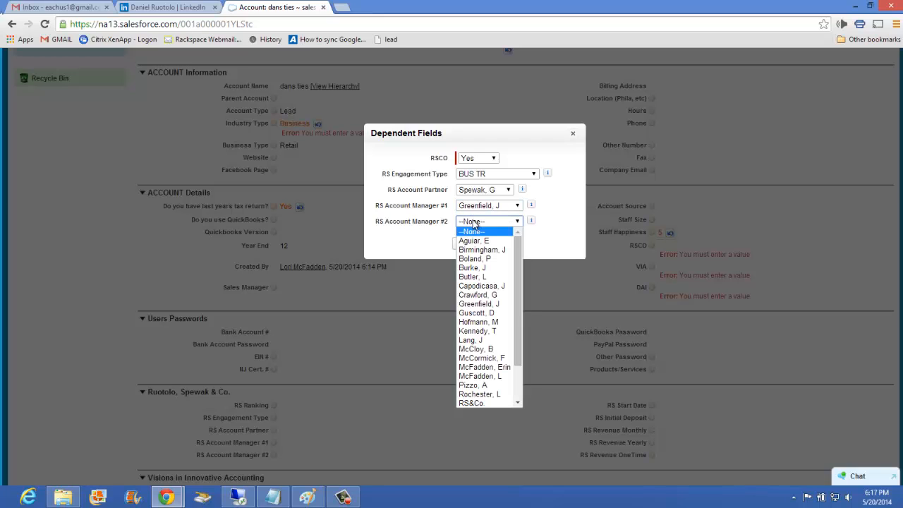
{"action": "left_click", "coordinate": [477, 322]}
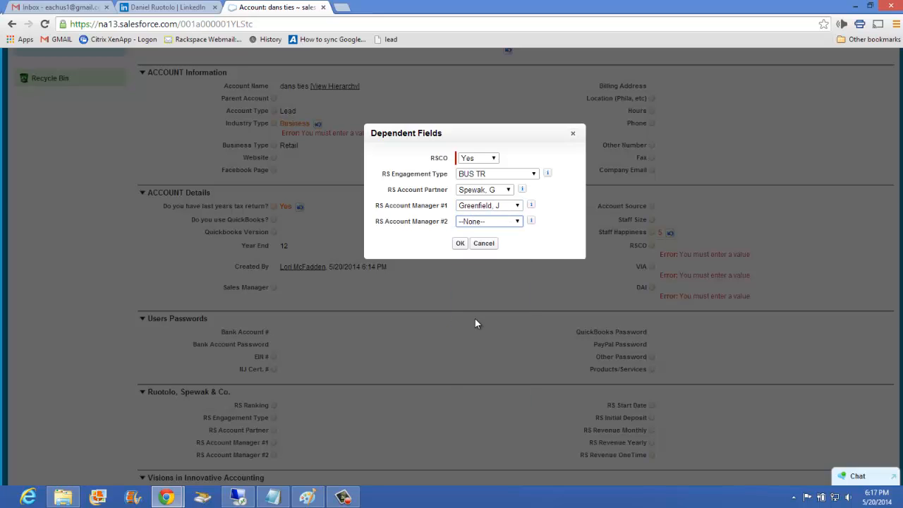
{"action": "left_click", "coordinate": [462, 244]}
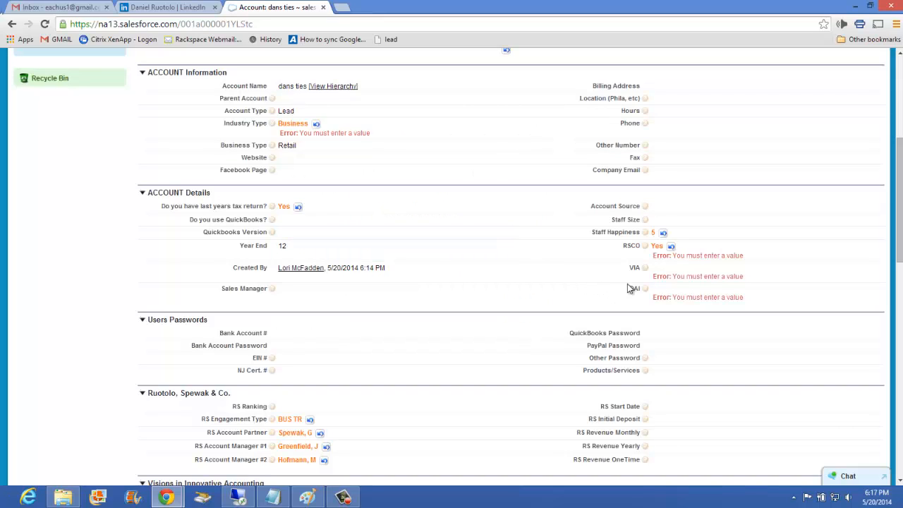
Set DAI to No in the ACCOUNT Details section, leaving its dependent fields empty.
{"action": "scroll", "coordinate": [374, 327], "scroll_direction": "down", "scroll_amount": 2}
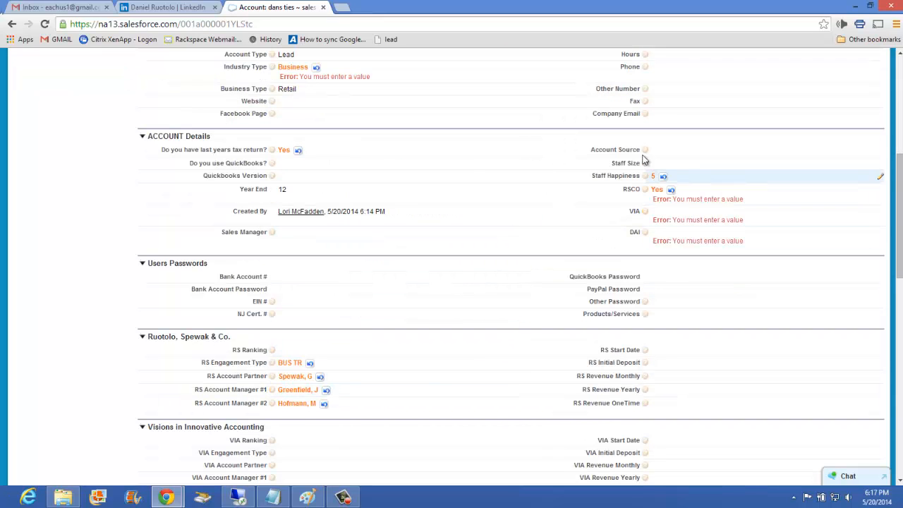
{"action": "scroll", "coordinate": [305, 402], "scroll_direction": "up", "scroll_amount": 2}
{"action": "scroll", "coordinate": [302, 406], "scroll_direction": "down", "scroll_amount": 1}
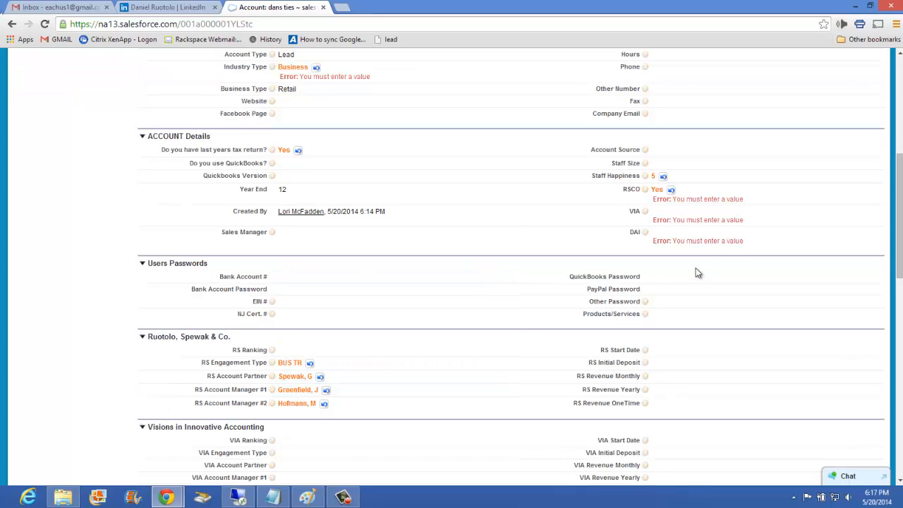
{"action": "double_click", "coordinate": [658, 241]}
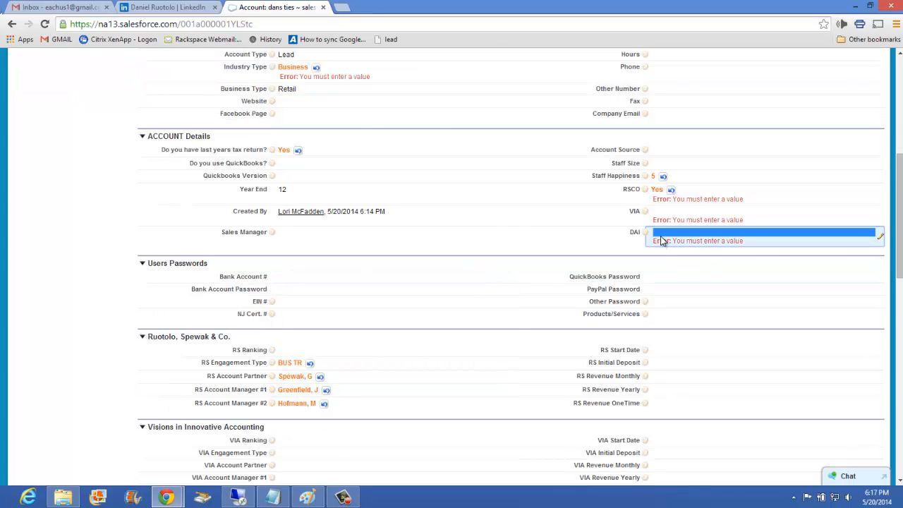
{"action": "left_click", "coordinate": [474, 157]}
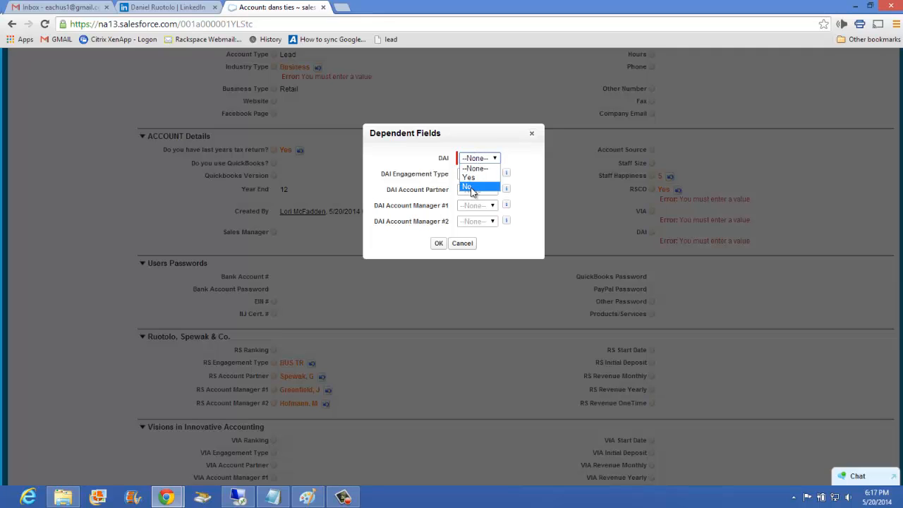
{"action": "left_click", "coordinate": [467, 186]}
{"action": "left_click", "coordinate": [438, 242]}
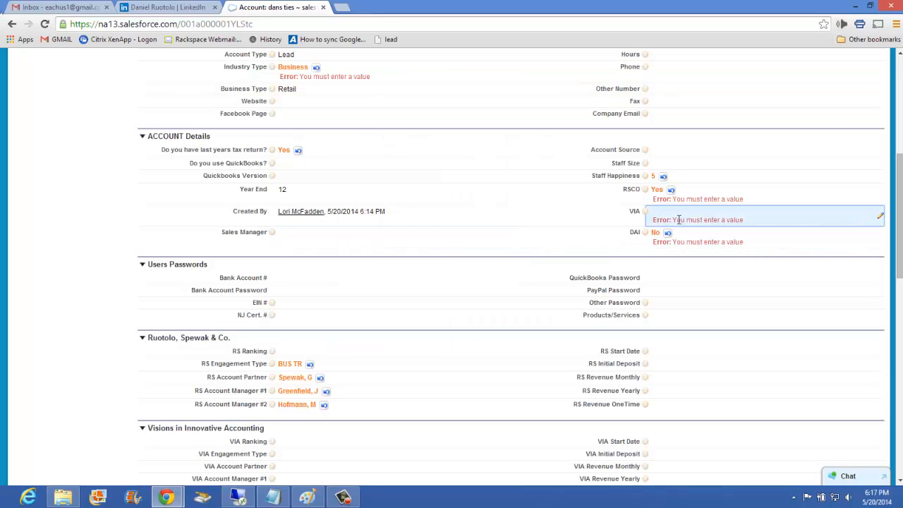
Set VIA to Yes and its VIA Engagement Type to Computer Consulting in the dependent fields.
{"action": "double_click", "coordinate": [657, 219]}
{"action": "left_click", "coordinate": [479, 157]}
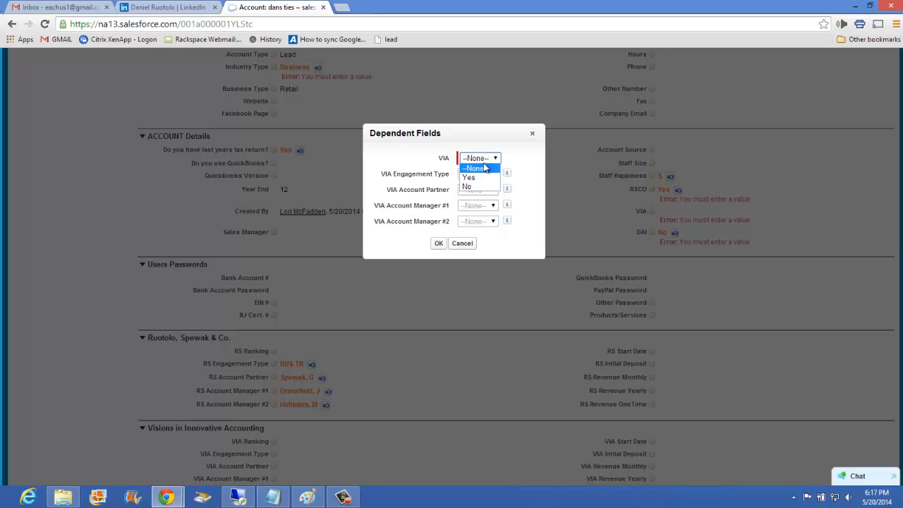
{"action": "left_click", "coordinate": [472, 179]}
{"action": "left_click", "coordinate": [481, 176]}
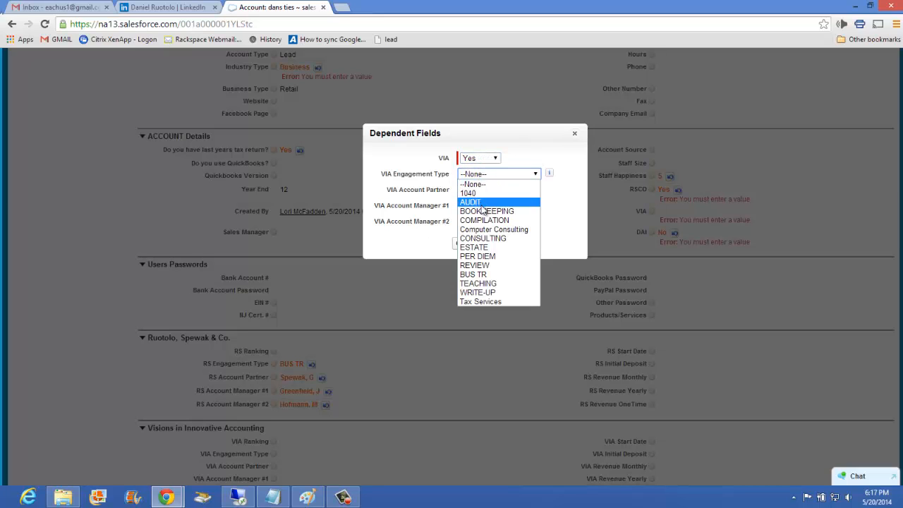
{"action": "left_click", "coordinate": [487, 229]}
Assign the VIA Account Partner and VIA Account Manager #1, accept the dependent fields, and try to save the account.
{"action": "left_click", "coordinate": [477, 190]}
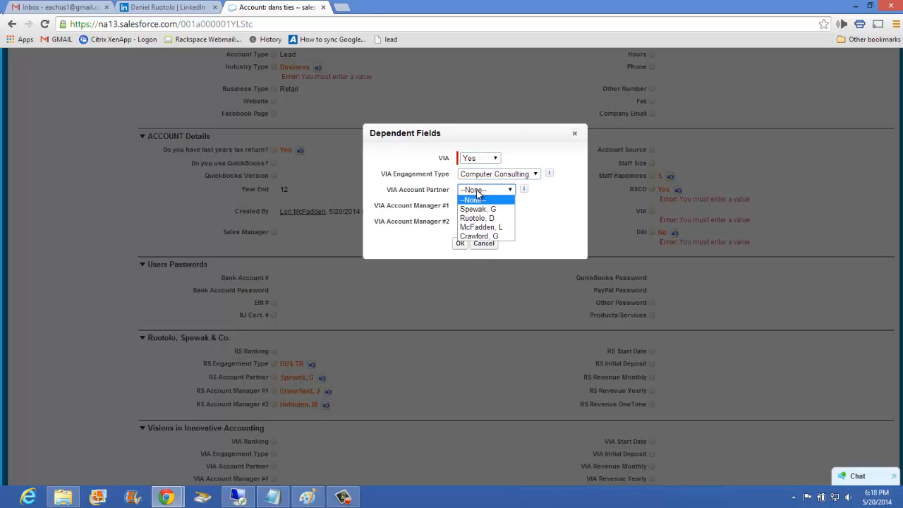
{"action": "left_click", "coordinate": [482, 228]}
{"action": "left_click", "coordinate": [480, 206]}
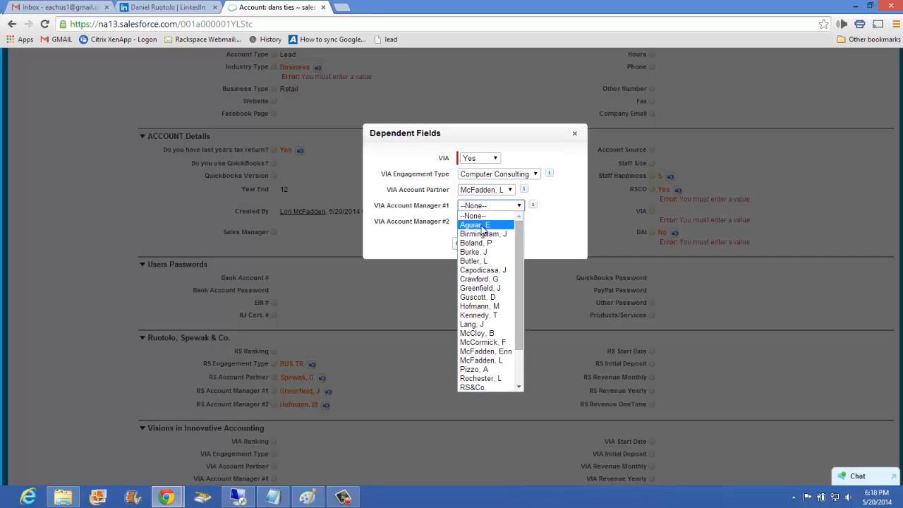
{"action": "left_click", "coordinate": [476, 360]}
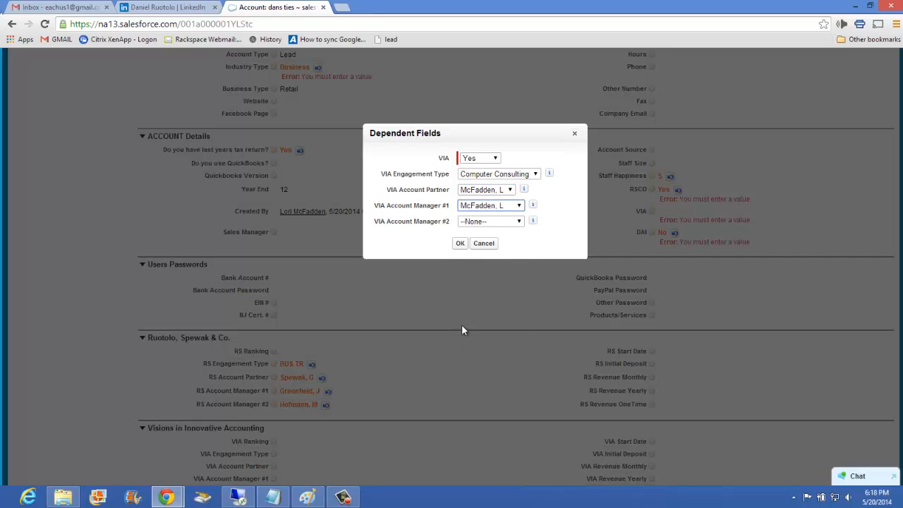
{"action": "left_click", "coordinate": [459, 244]}
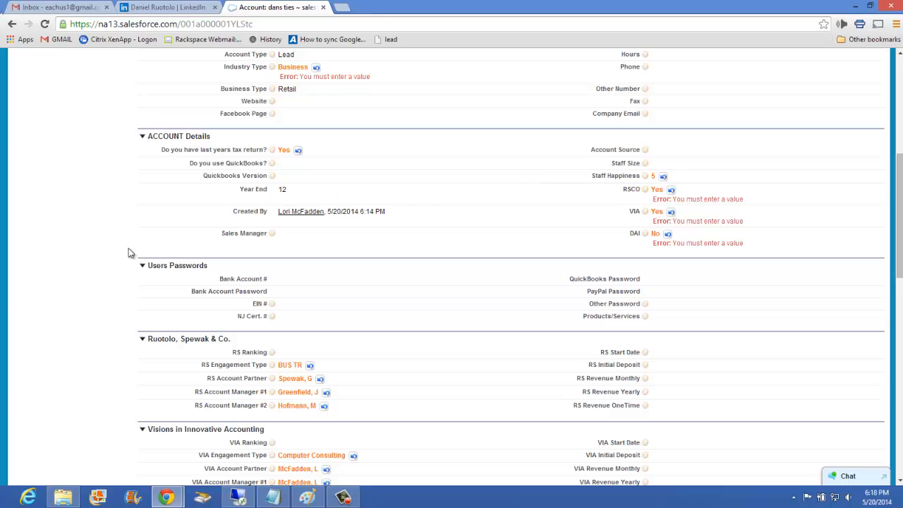
{"action": "scroll", "coordinate": [329, 280], "scroll_direction": "down", "scroll_amount": 6}
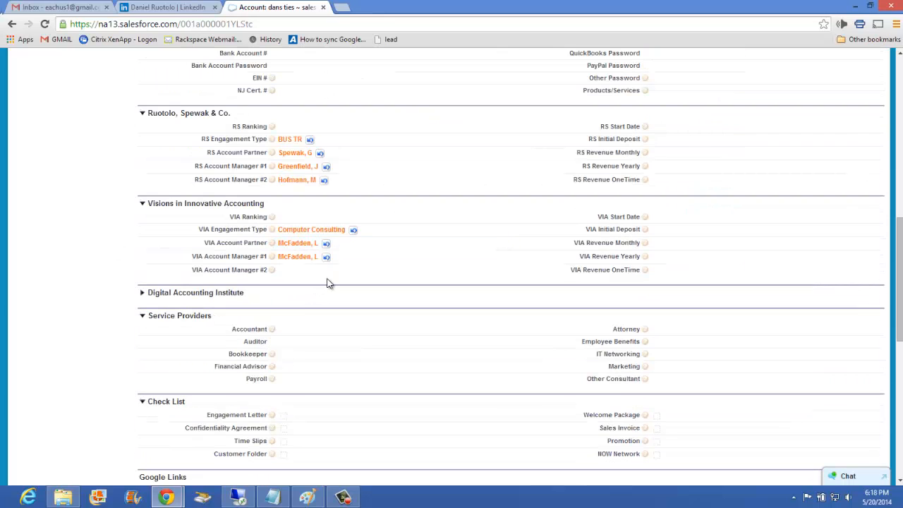
{"action": "left_click", "coordinate": [378, 285]}
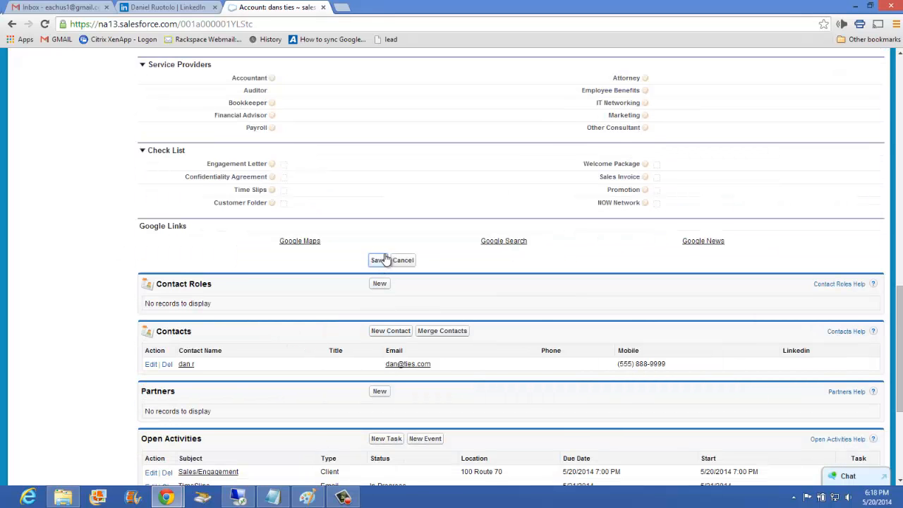
Set "Do you use QuickBooks?" to No, leaving the QuickBooks version empty, and save the account.
{"action": "scroll", "coordinate": [375, 258], "scroll_direction": "up", "scroll_amount": 4}
{"action": "scroll", "coordinate": [331, 253], "scroll_direction": "up", "scroll_amount": 3}
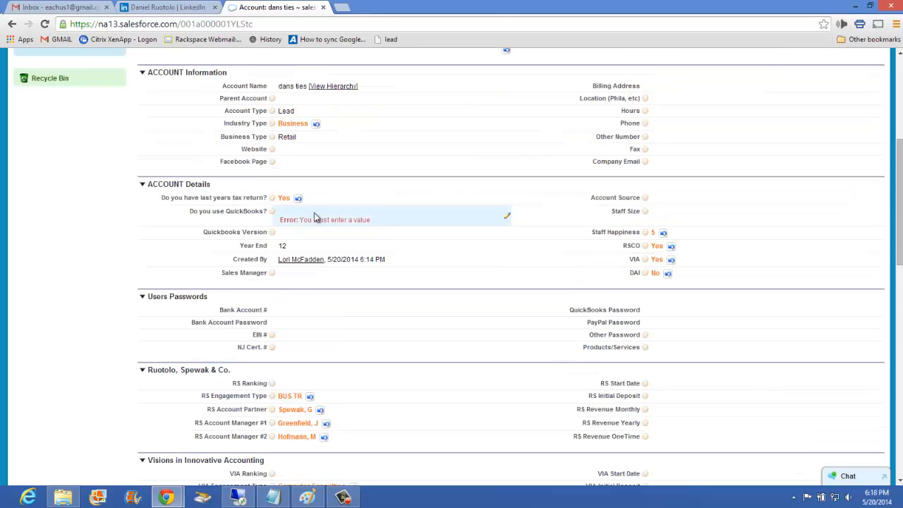
{"action": "double_click", "coordinate": [319, 219]}
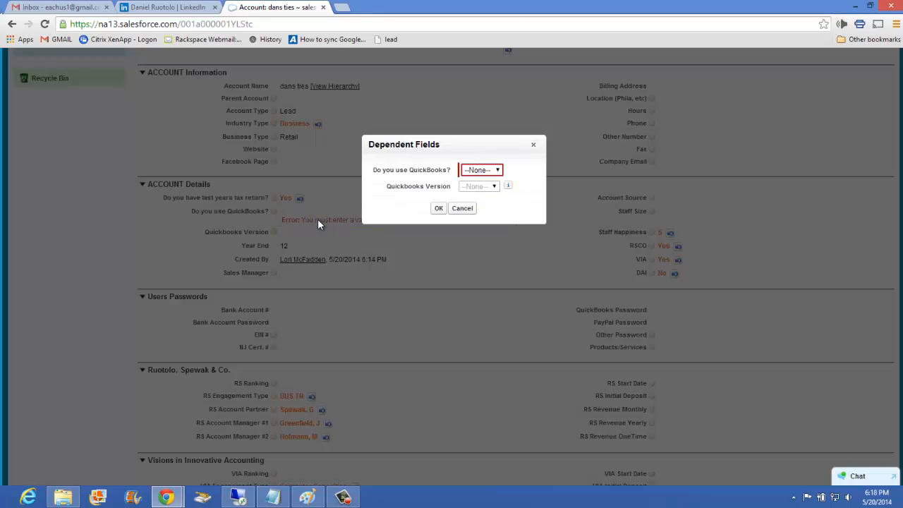
{"action": "left_click", "coordinate": [494, 170]}
{"action": "left_click", "coordinate": [485, 195]}
{"action": "left_click", "coordinate": [438, 208]}
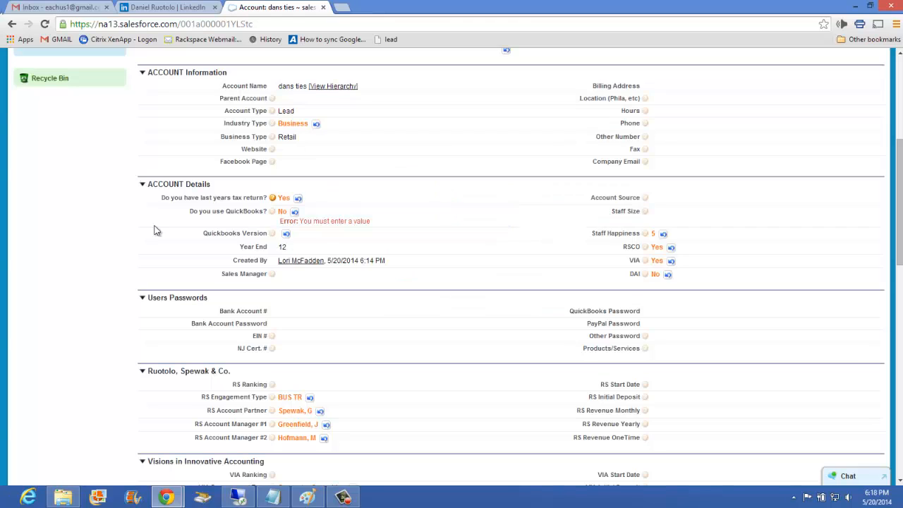
{"action": "scroll", "coordinate": [300, 166], "scroll_direction": "down", "scroll_amount": 1}
{"action": "scroll", "coordinate": [356, 126], "scroll_direction": "up", "scroll_amount": 2}
{"action": "scroll", "coordinate": [356, 126], "scroll_direction": "up", "scroll_amount": 2}
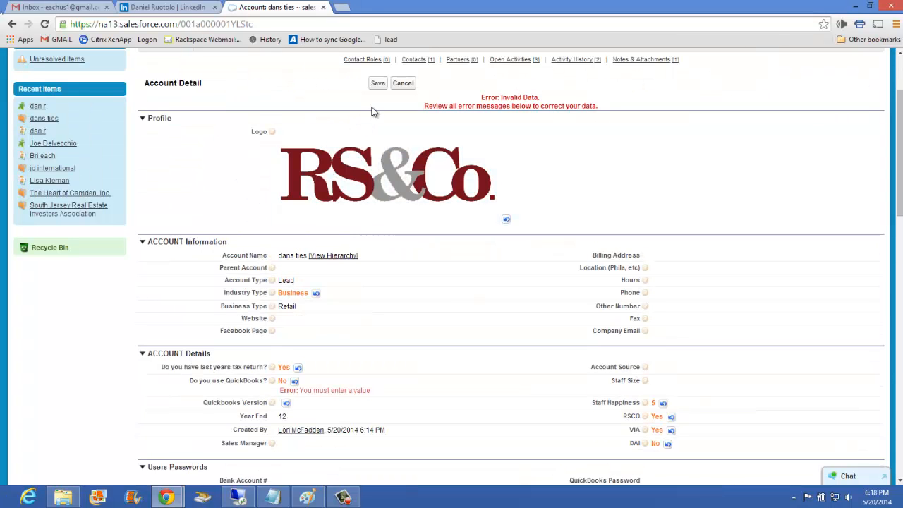
{"action": "left_click", "coordinate": [380, 83]}
Enter "Prestigious Ties, Belts" as the account's Products/Services in the Users Passwords section.
{"action": "scroll", "coordinate": [367, 318], "scroll_direction": "down", "scroll_amount": 4}
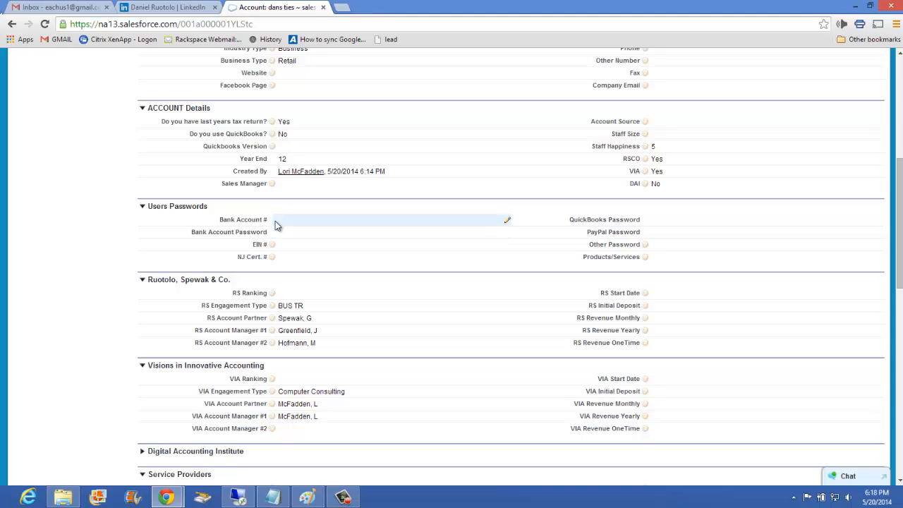
{"action": "mouse_move", "coordinate": [271, 245]}
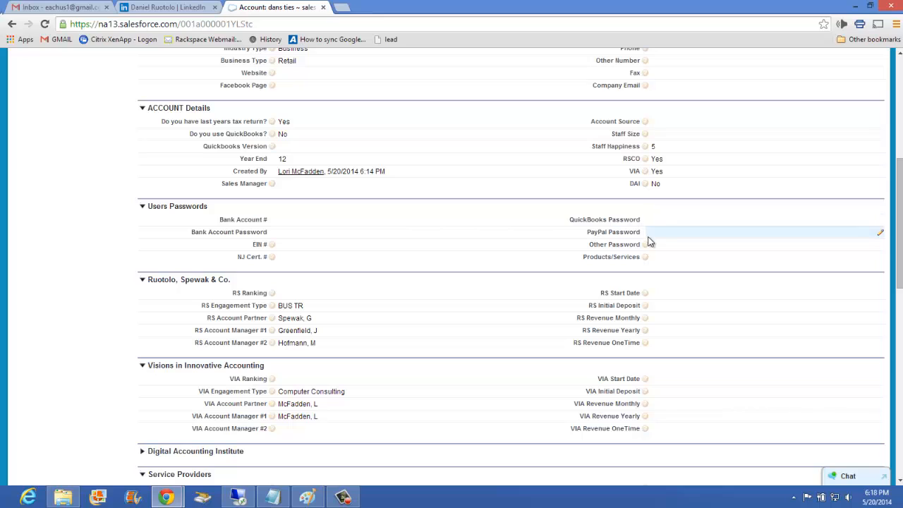
{"action": "mouse_move", "coordinate": [647, 244]}
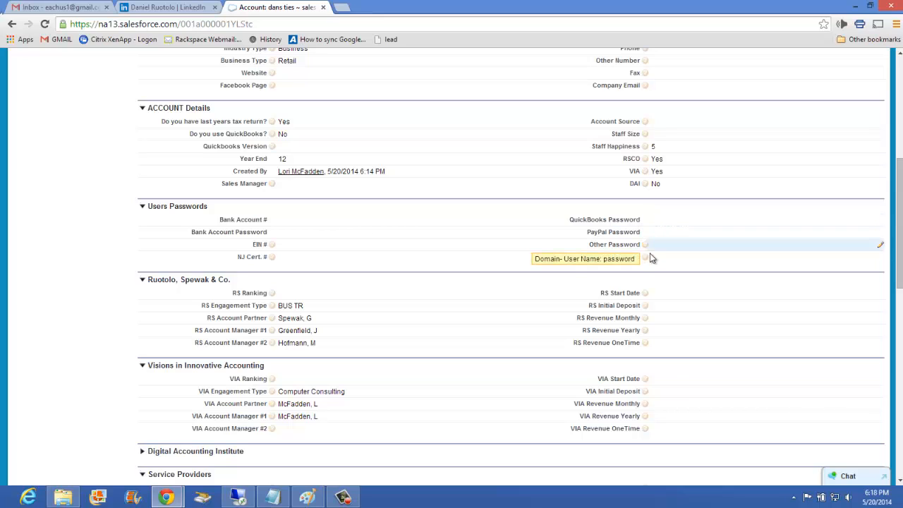
{"action": "mouse_move", "coordinate": [648, 260]}
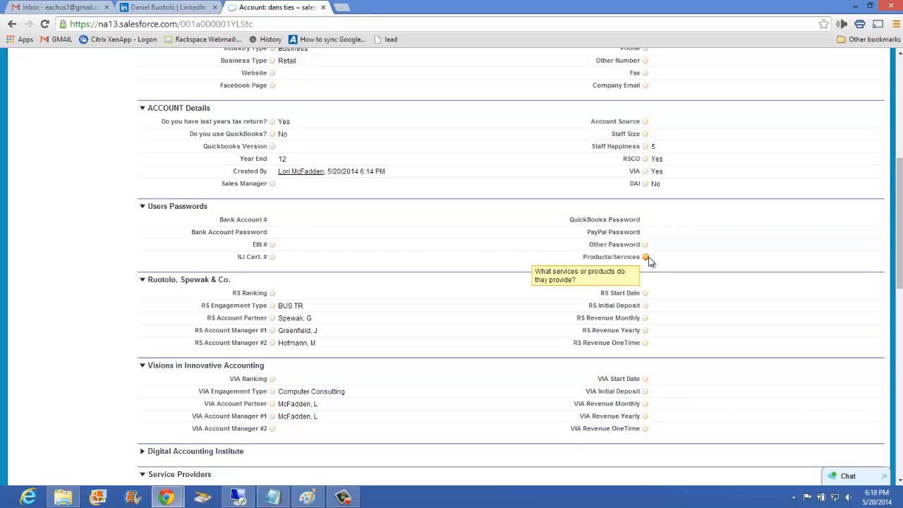
{"action": "double_click", "coordinate": [662, 258]}
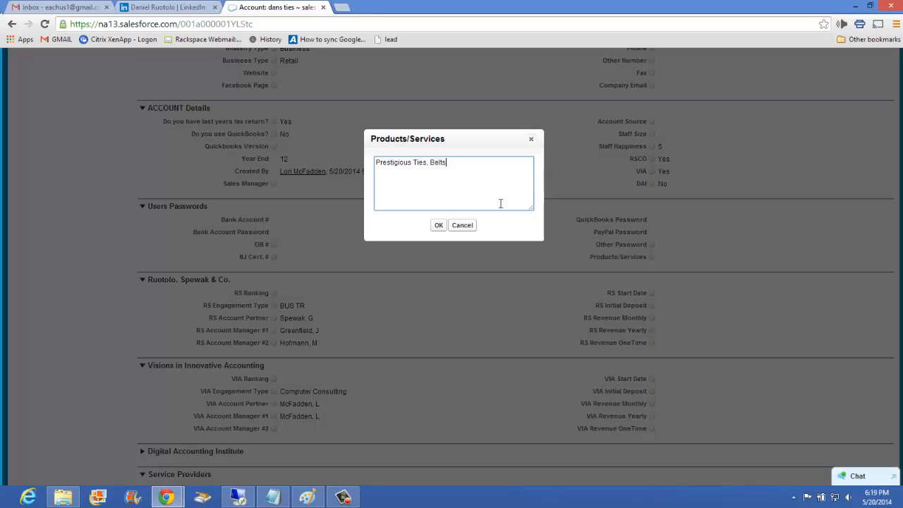
{"action": "left_click", "coordinate": [439, 225]}
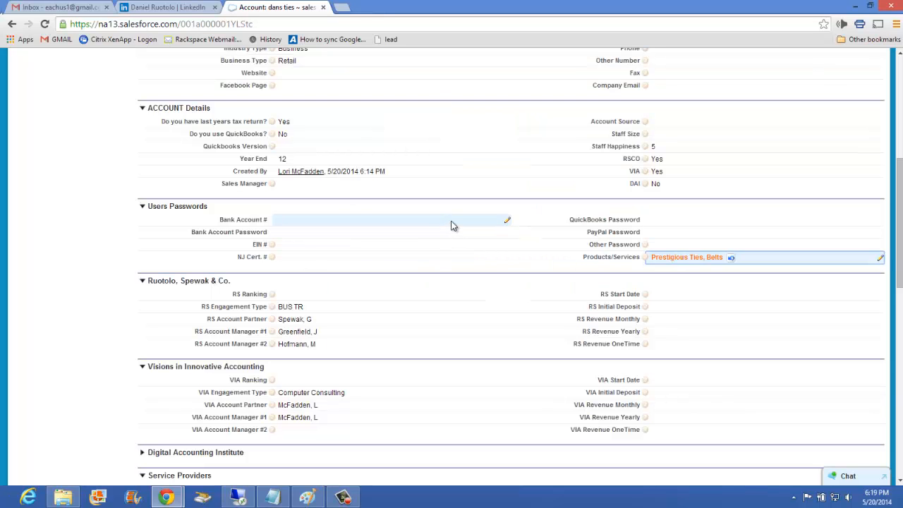
Set RS Ranking to A and RS Start Date to 5/20/2014 in the Ruotolo, Spewak & Co. section.
{"action": "scroll", "coordinate": [350, 174], "scroll_direction": "down", "scroll_amount": 3}
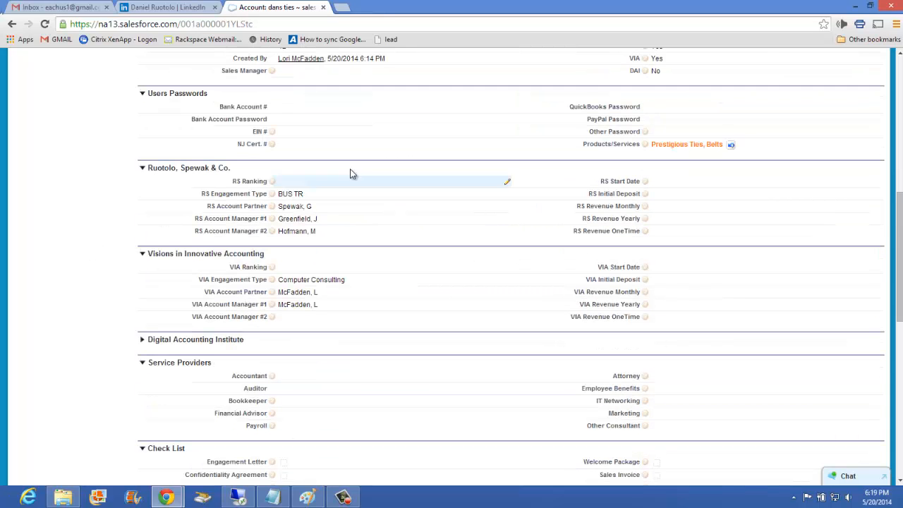
{"action": "double_click", "coordinate": [285, 181]}
{"action": "left_click", "coordinate": [297, 184]}
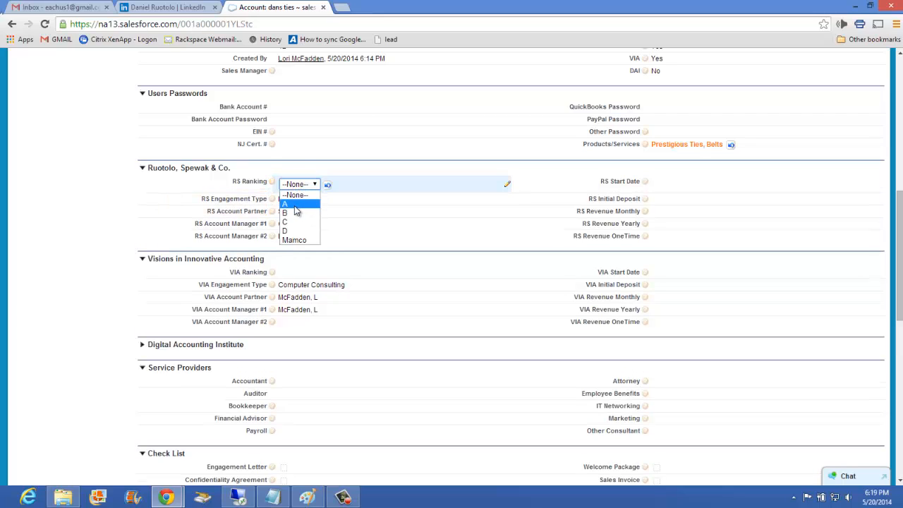
{"action": "left_click", "coordinate": [294, 204]}
{"action": "left_click", "coordinate": [86, 203]}
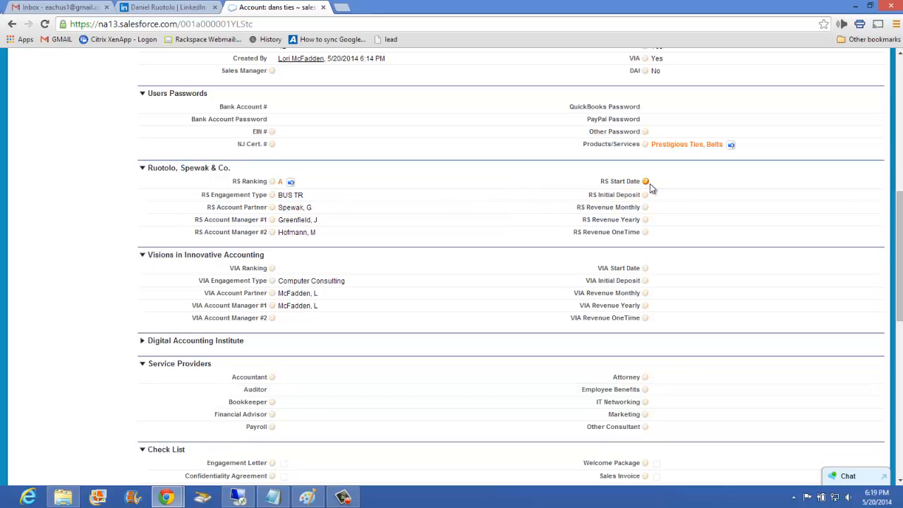
{"action": "mouse_move", "coordinate": [645, 182]}
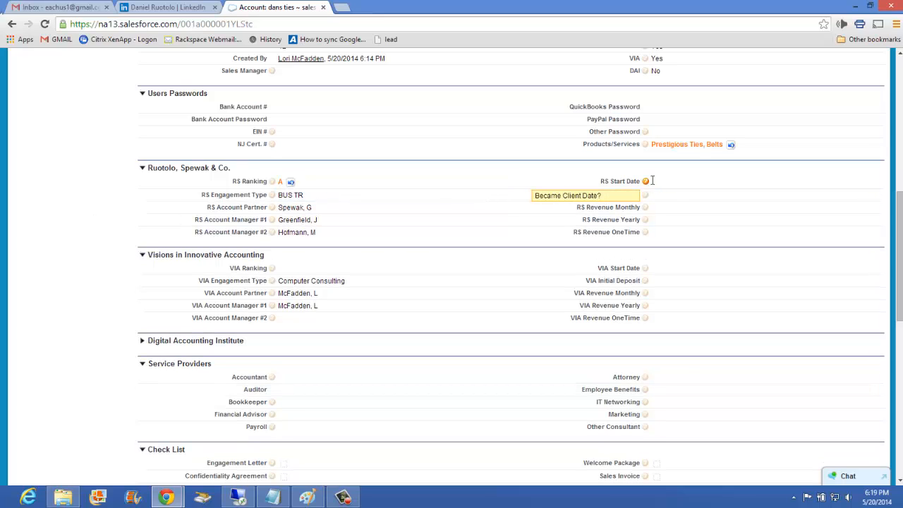
{"action": "double_click", "coordinate": [660, 182]}
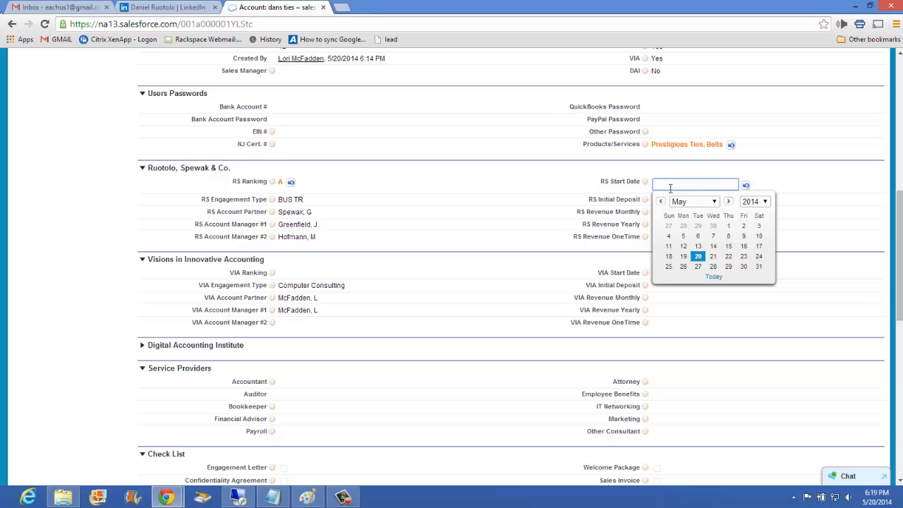
{"action": "left_click", "coordinate": [697, 256]}
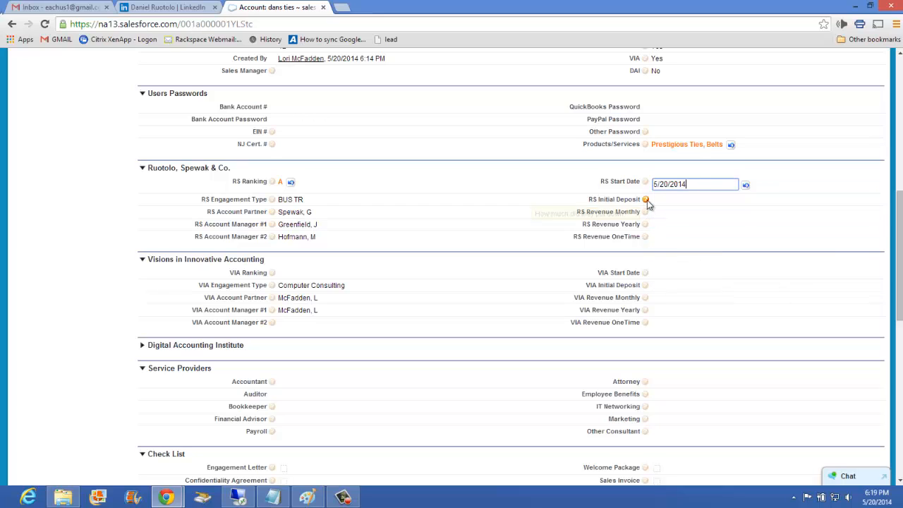
Enter 1000 as the RS Initial Deposit in the Ruotolo, Spewak & Co. section.
{"action": "left_click", "coordinate": [662, 200]}
{"action": "double_click", "coordinate": [662, 200]}
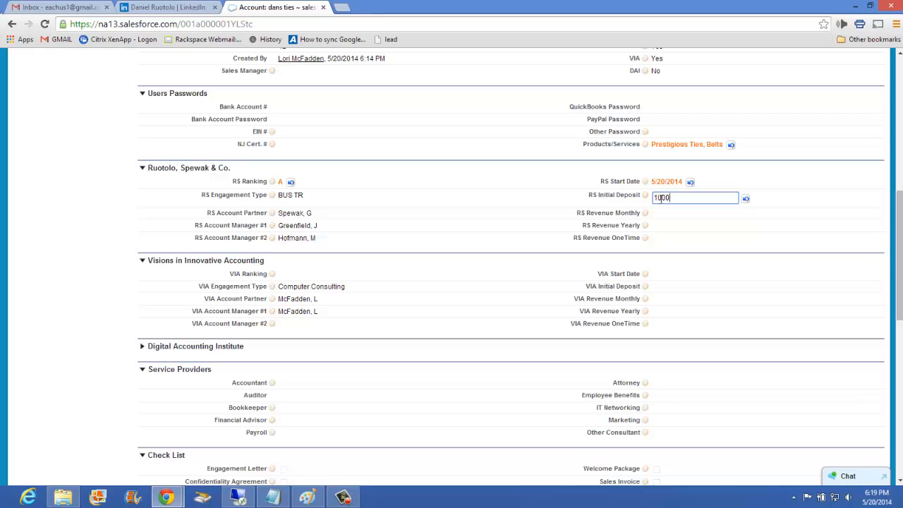
{"action": "type", "text": "1000"}
{"action": "double_click", "coordinate": [666, 212]}
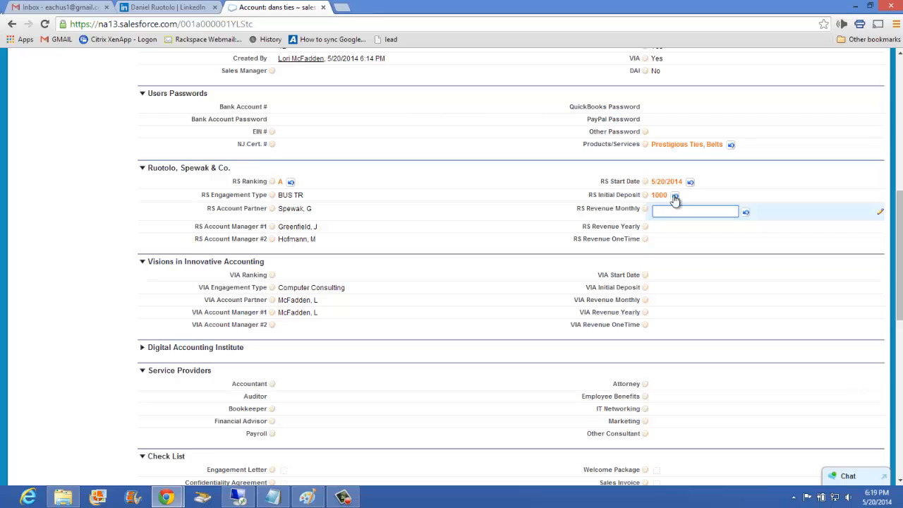
Change the RS Initial Deposit to 100.
{"action": "left_click", "coordinate": [671, 196]}
{"action": "double_click", "coordinate": [671, 197]}
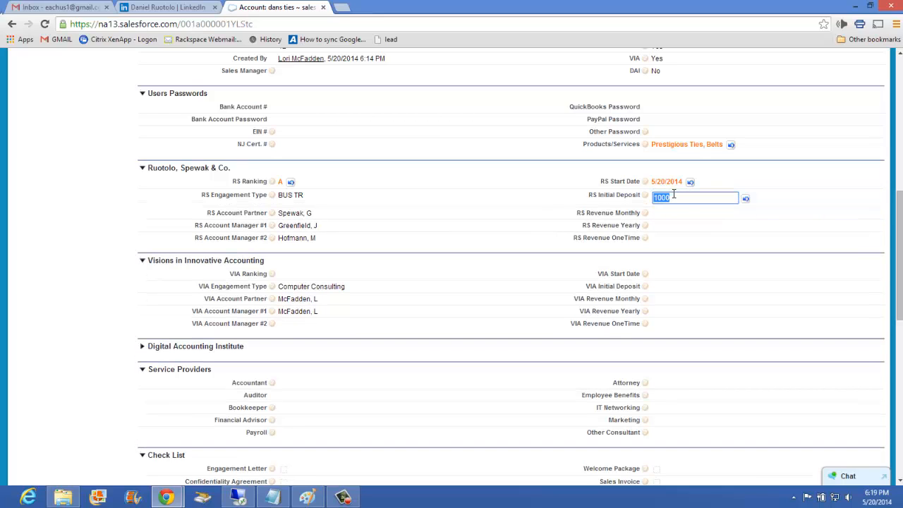
{"action": "type", "text": "100"}
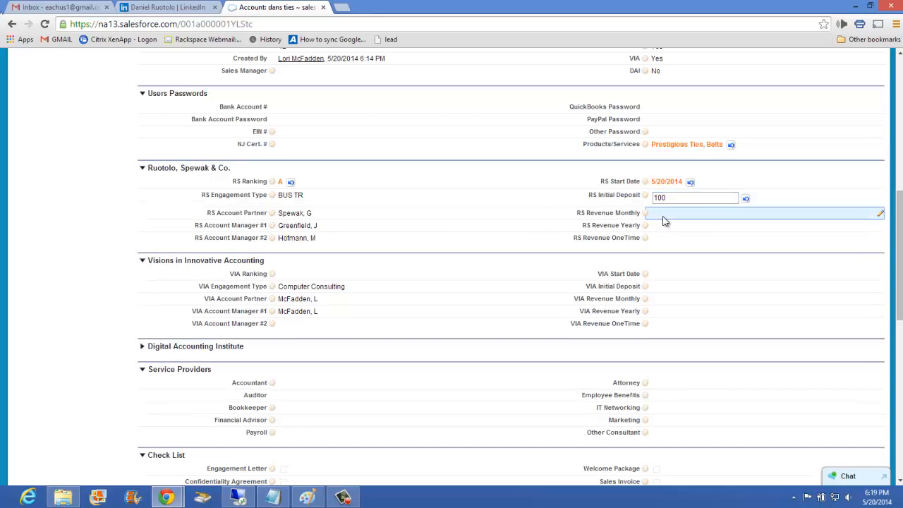
Set RS Revenue Monthly to 1000 and RS Revenue Yearly to 12000.
{"action": "double_click", "coordinate": [664, 208]}
{"action": "type", "text": "1000"}
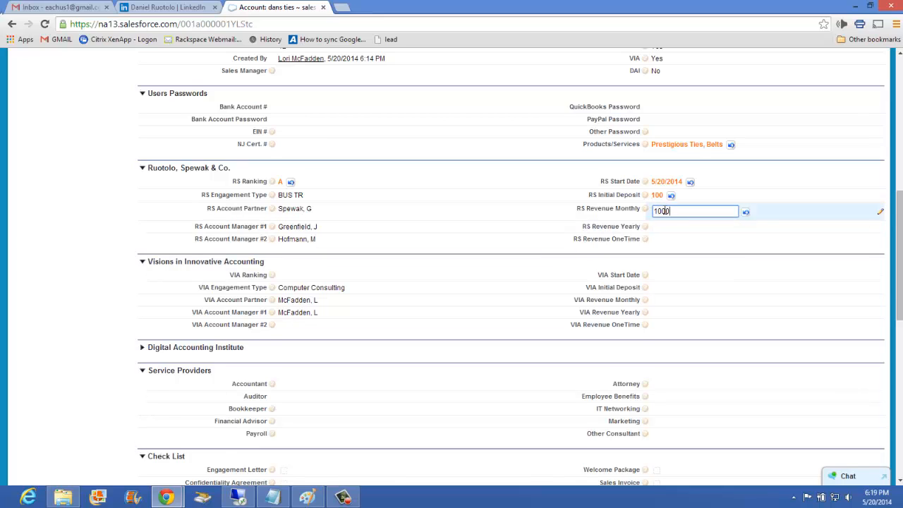
{"action": "mouse_move", "coordinate": [646, 213]}
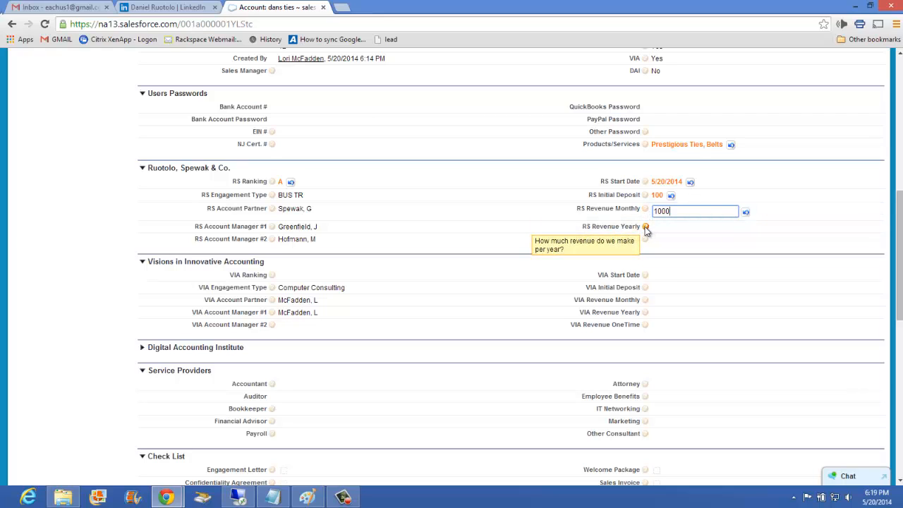
{"action": "double_click", "coordinate": [661, 225]}
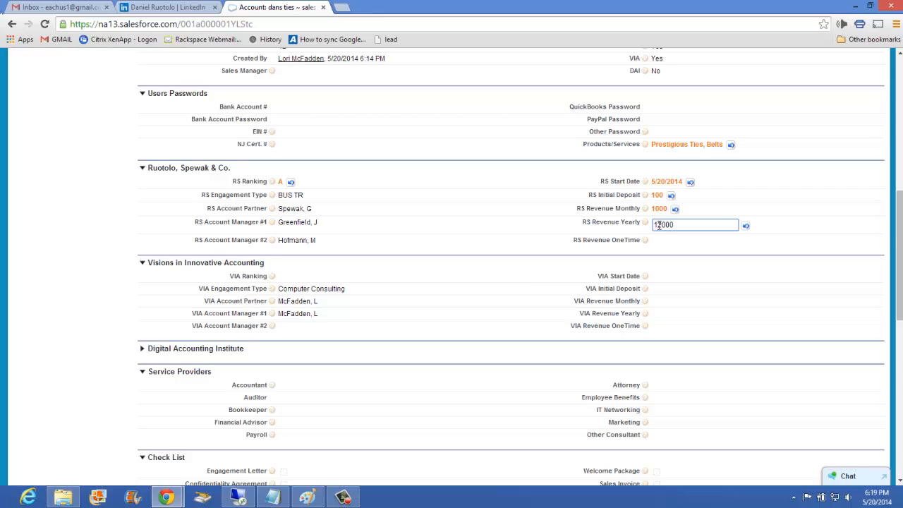
{"action": "mouse_move", "coordinate": [649, 244]}
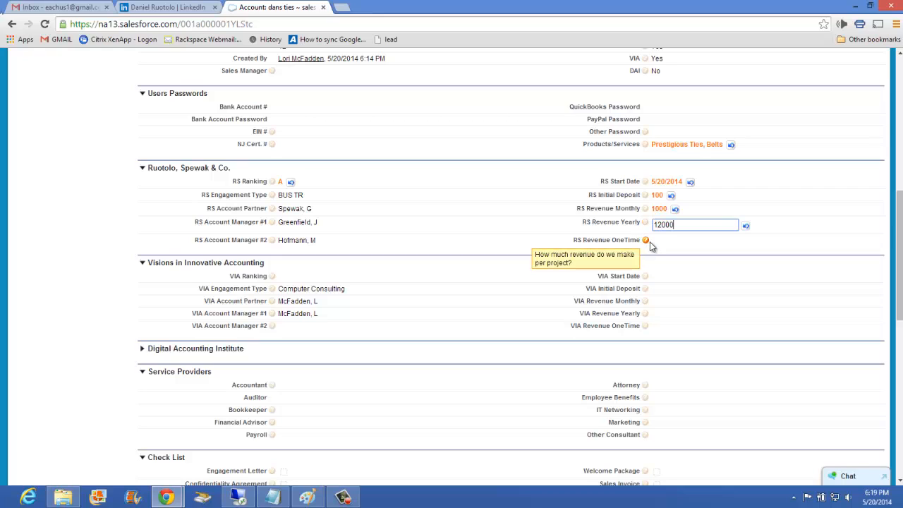
{"action": "type", "text": "12000"}
Set RS Revenue OneTime to 500 in the Ruotolo, Spewak & Co. section.
{"action": "double_click", "coordinate": [665, 243]}
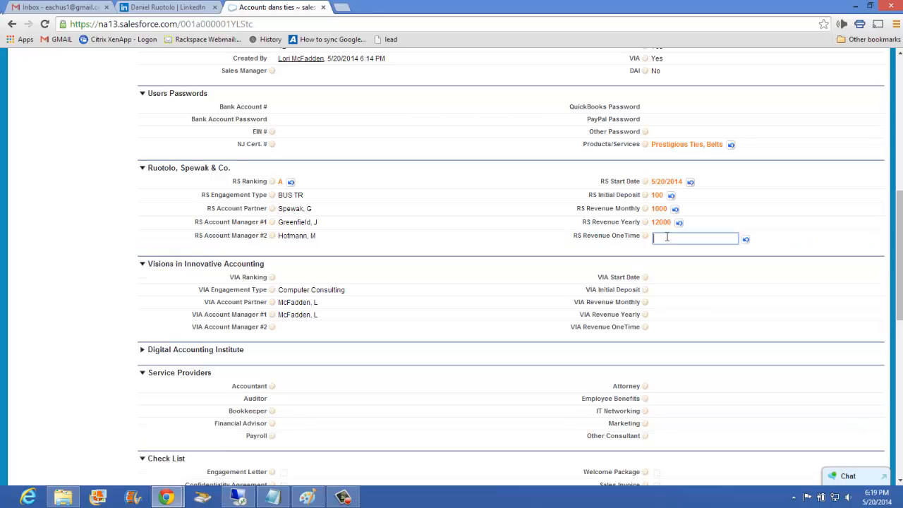
{"action": "type", "text": "500"}
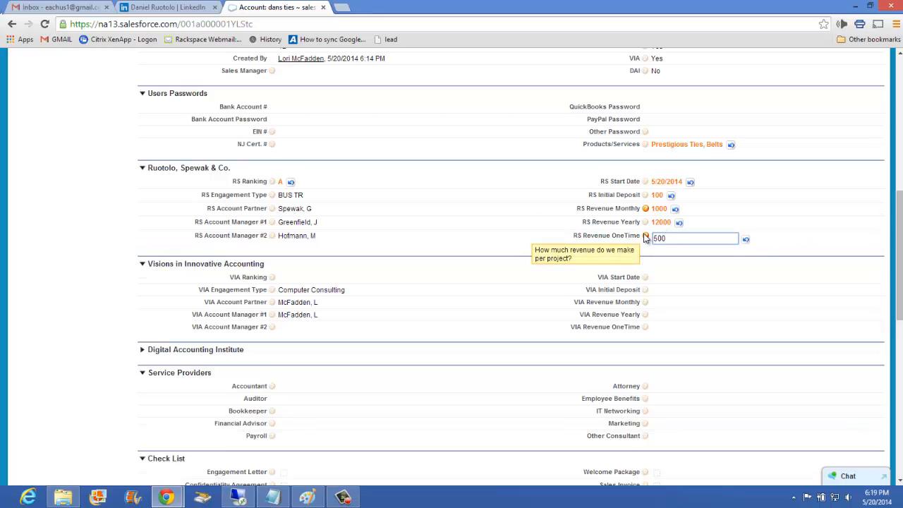
{"action": "left_click", "coordinate": [140, 254]}
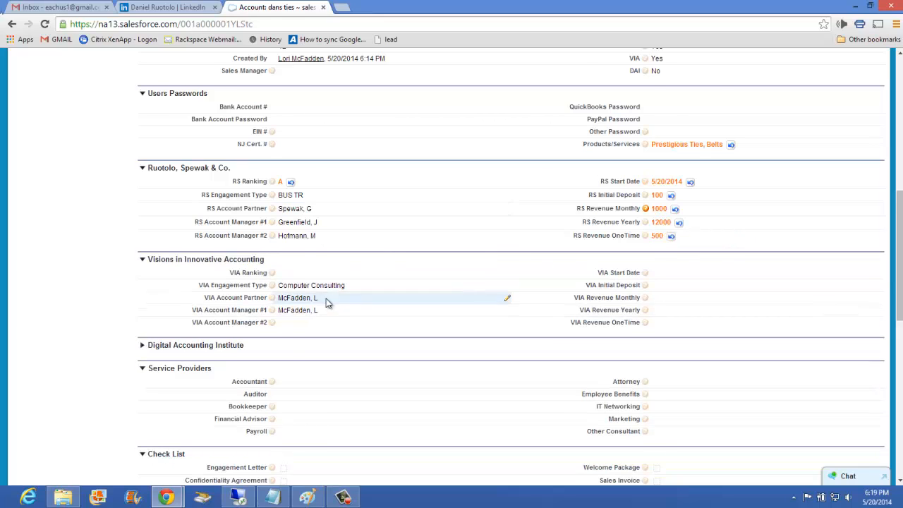
Examine the fields in the Digital Accounting Institute section and collapse it again.
{"action": "scroll", "coordinate": [254, 217], "scroll_direction": "down", "scroll_amount": 1}
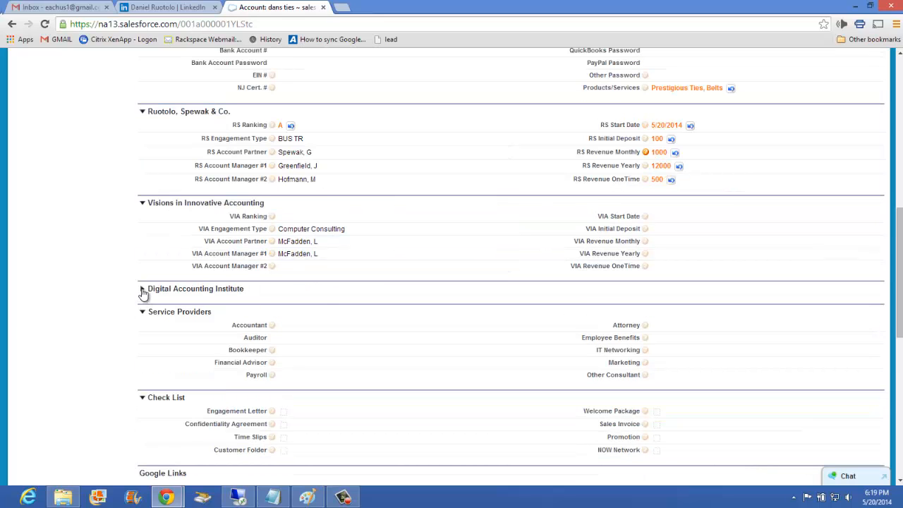
{"action": "left_click", "coordinate": [143, 290]}
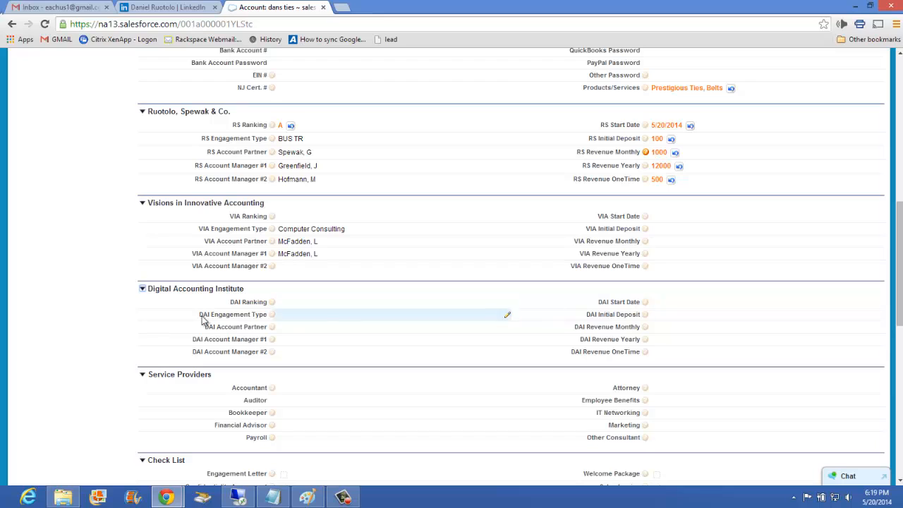
{"action": "left_click", "coordinate": [142, 288]}
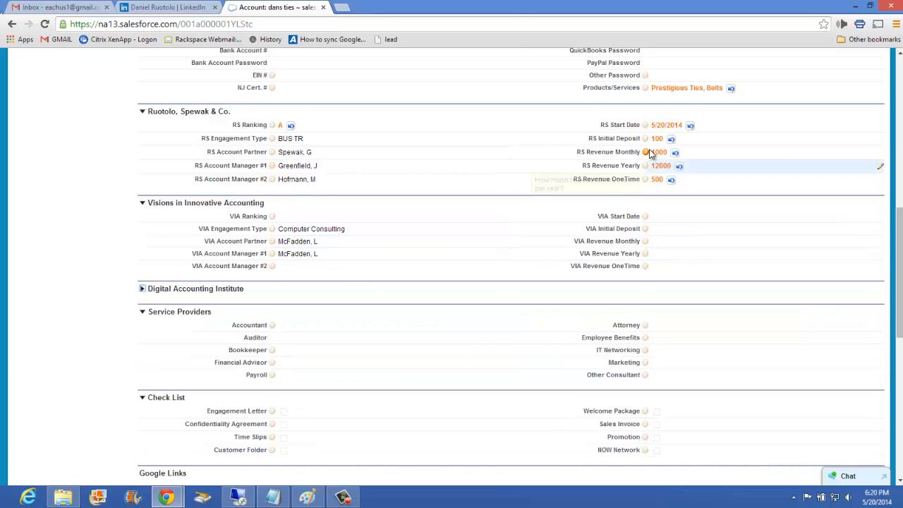
{"action": "scroll", "coordinate": [493, 218], "scroll_direction": "up", "scroll_amount": 1}
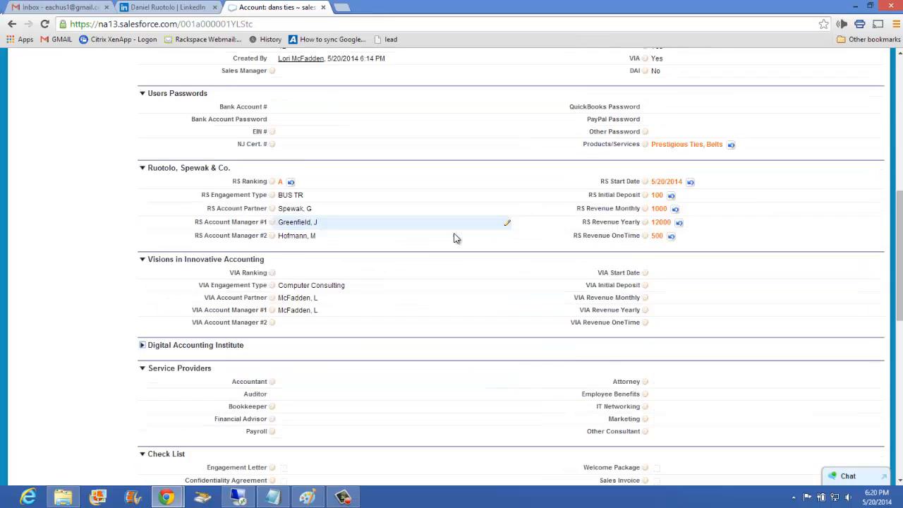
{"action": "scroll", "coordinate": [454, 237], "scroll_direction": "down", "scroll_amount": 3}
{"action": "mouse_move", "coordinate": [273, 213]}
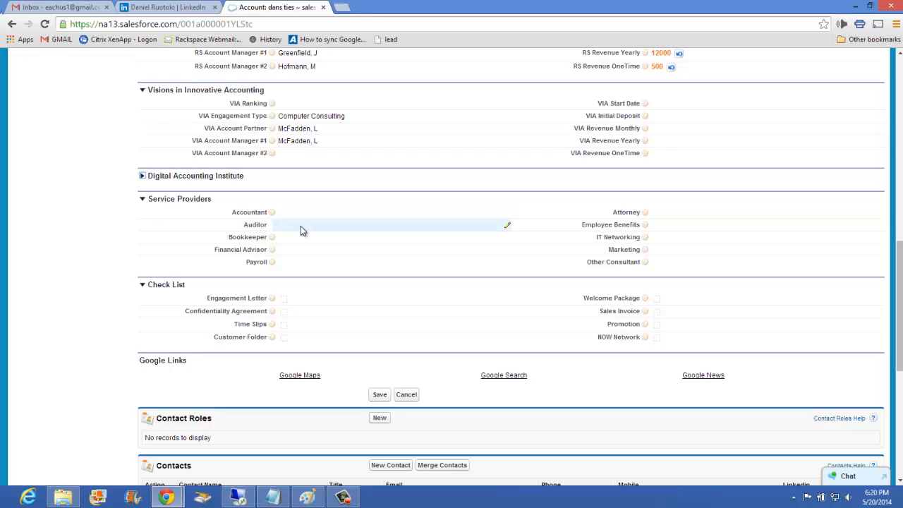
{"action": "mouse_move", "coordinate": [273, 238]}
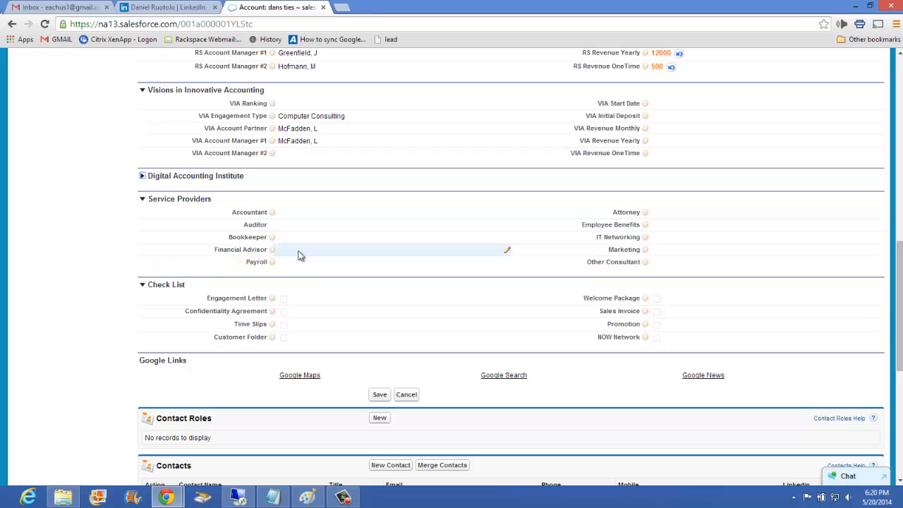
{"action": "double_click", "coordinate": [285, 212]}
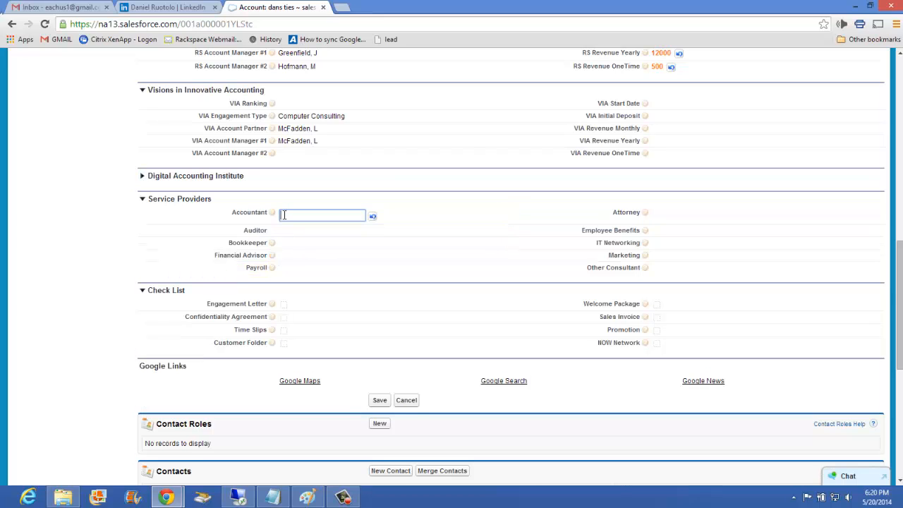
{"action": "type", "text": "P"}
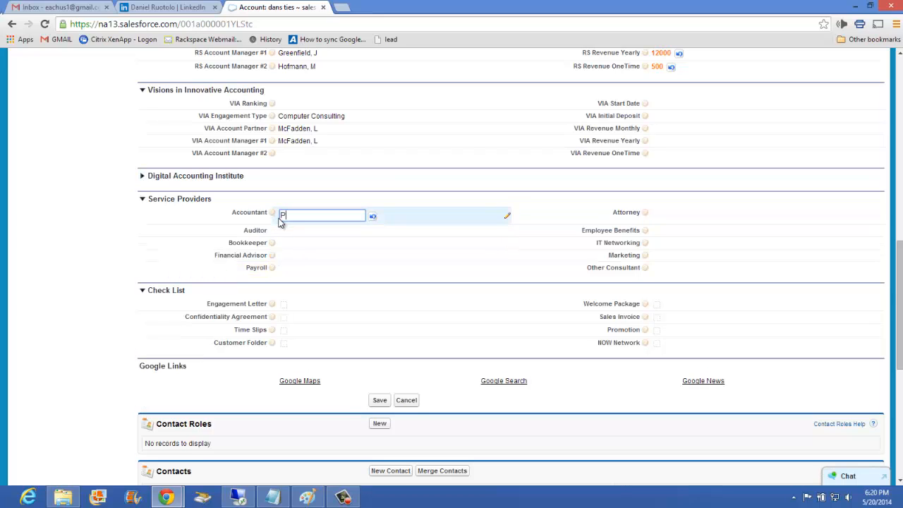
{"action": "type", "text": "etroni Associate"}
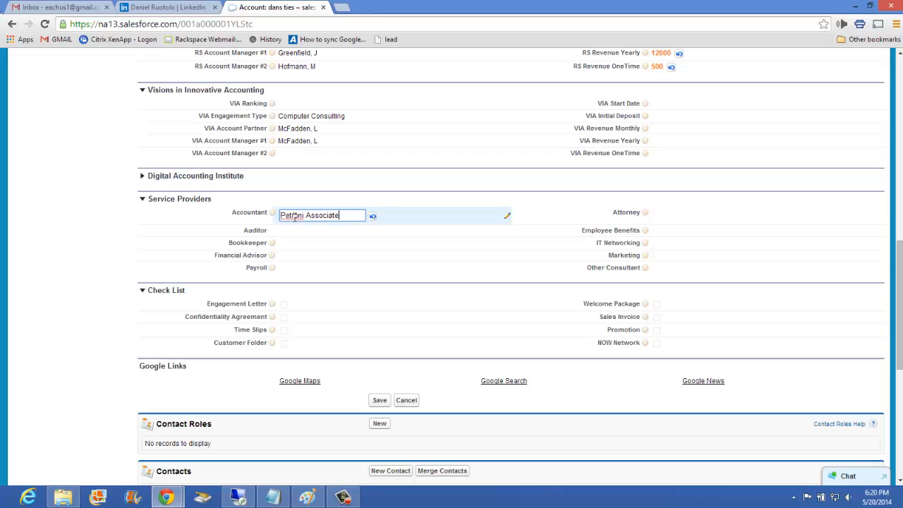
{"action": "key", "text": "BackSpace"}
{"action": "key", "text": "BackSpace"}
{"action": "key", "text": "BackSpace"}
{"action": "key", "text": "BackSpace"}
{"action": "key", "text": "BackSpace"}
{"action": "key", "text": "BackSpace"}
{"action": "key", "text": "BackSpace"}
{"action": "key", "text": "BackSpace"}
{"action": "key", "text": "BackSpace"}
{"action": "key", "text": "BackSpace"}
{"action": "key", "text": "BackSpace"}
{"action": "key", "text": "BackSpace"}
{"action": "key", "text": "BackSpace"}
{"action": "key", "text": "BackSpace"}
{"action": "key", "text": "BackSpace"}
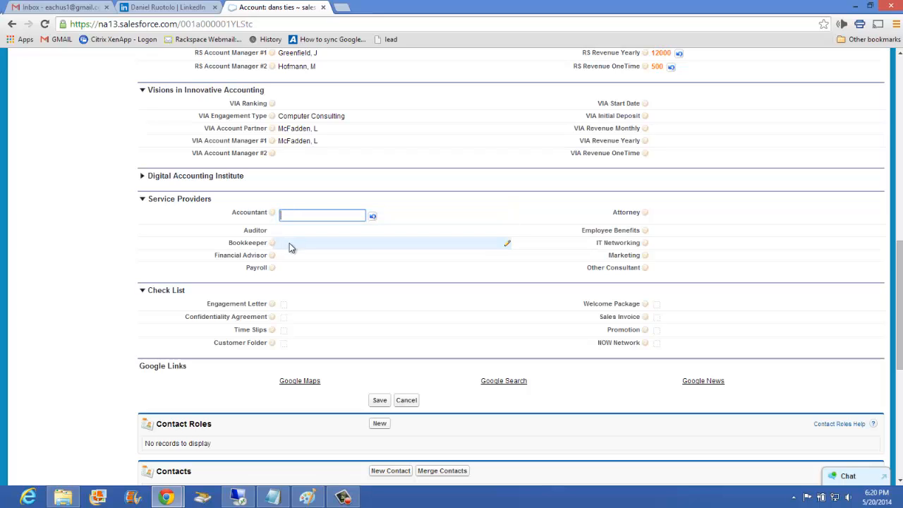
Enter Bookz as the Bookkeeper in the Service Providers section.
{"action": "left_click", "coordinate": [292, 244]}
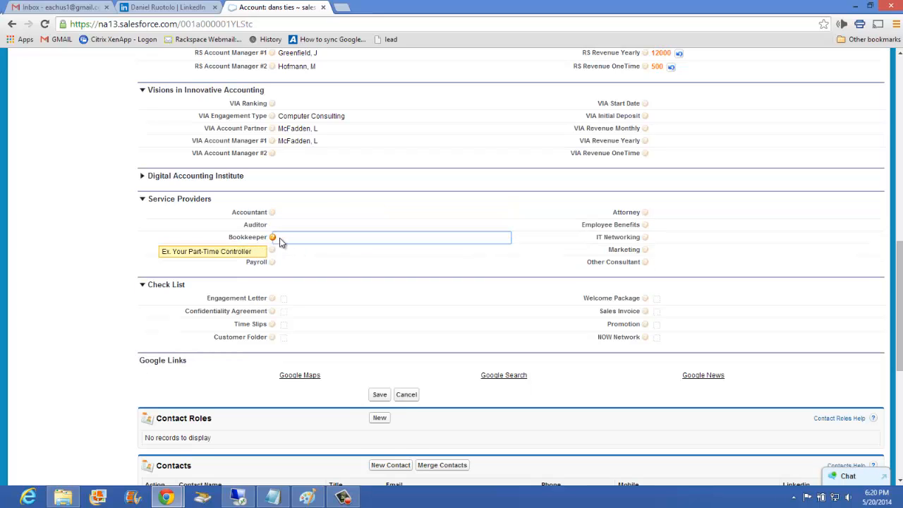
{"action": "double_click", "coordinate": [280, 241]}
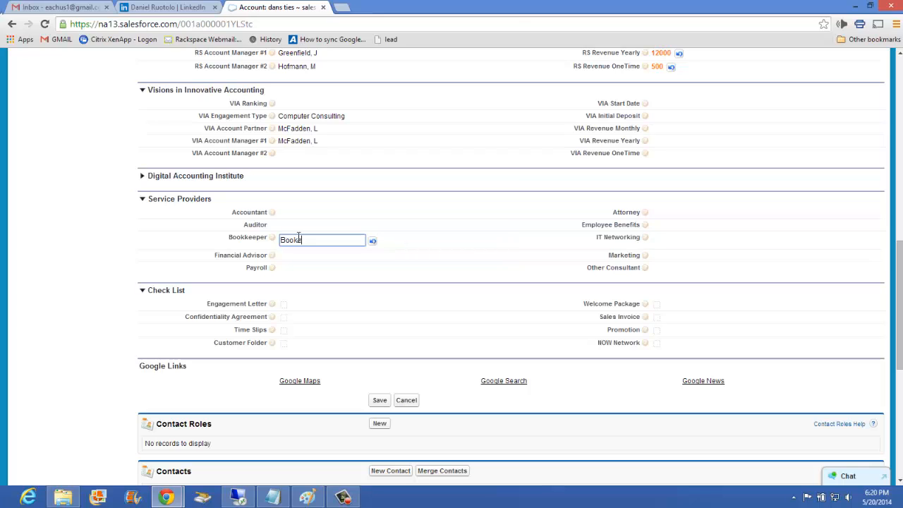
{"action": "left_click", "coordinate": [166, 240]}
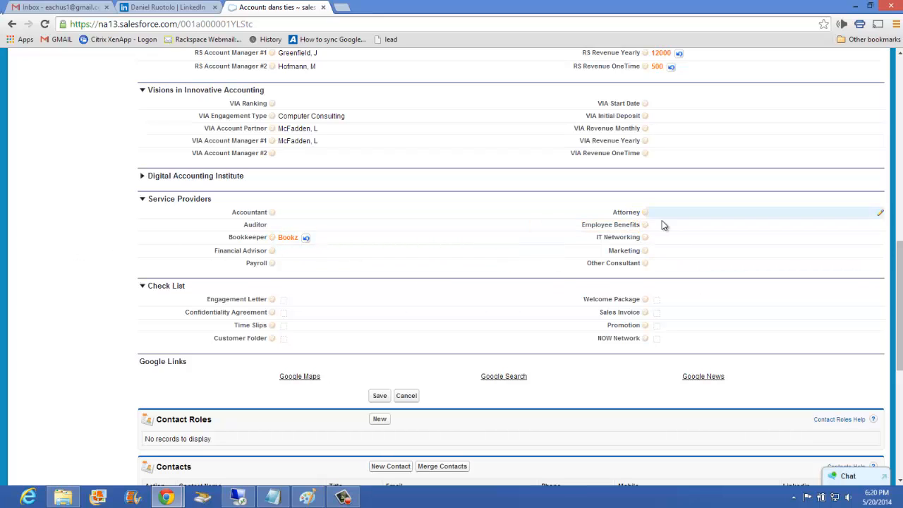
Mark the Engagement Letter item as completed in the account's Check List section.
{"action": "mouse_move", "coordinate": [645, 226]}
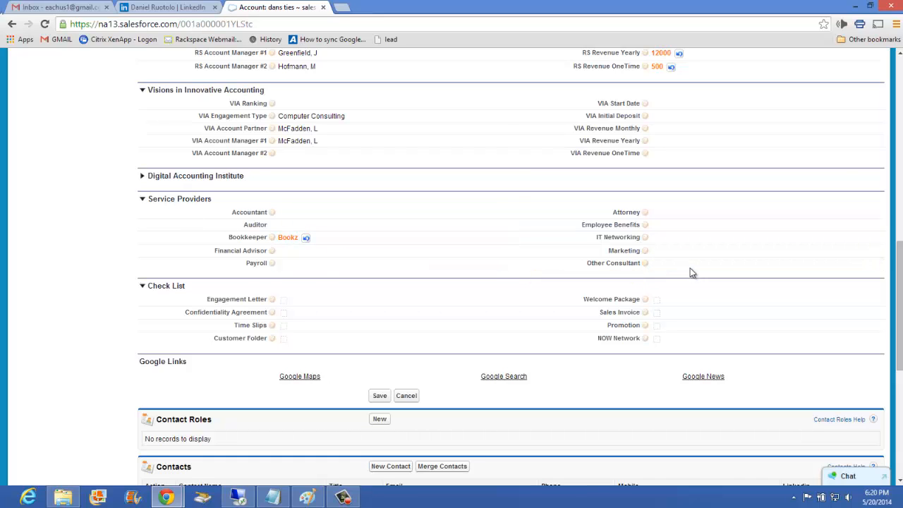
{"action": "scroll", "coordinate": [512, 235], "scroll_direction": "down", "scroll_amount": 1}
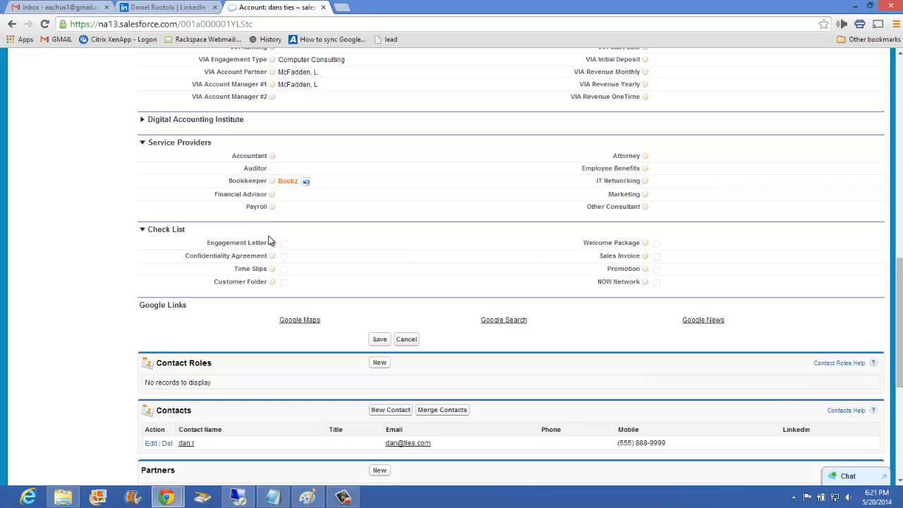
{"action": "mouse_move", "coordinate": [273, 244]}
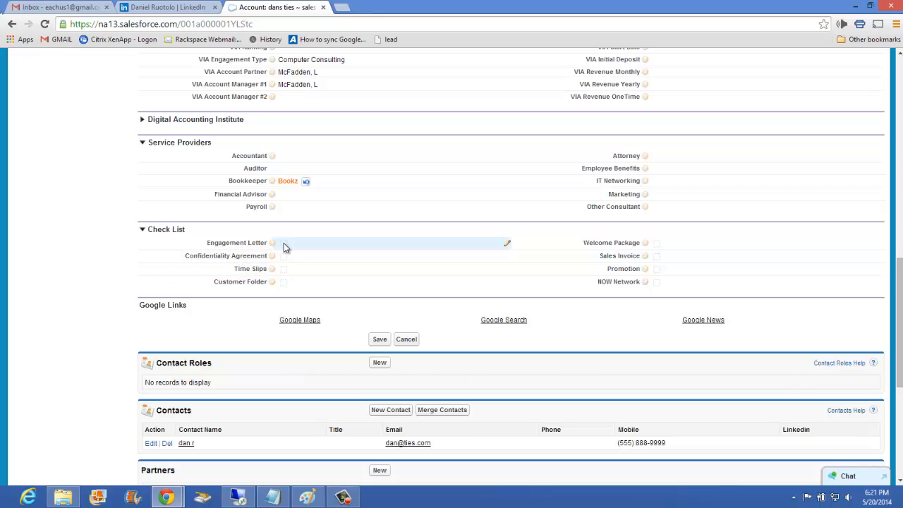
{"action": "double_click", "coordinate": [285, 249]}
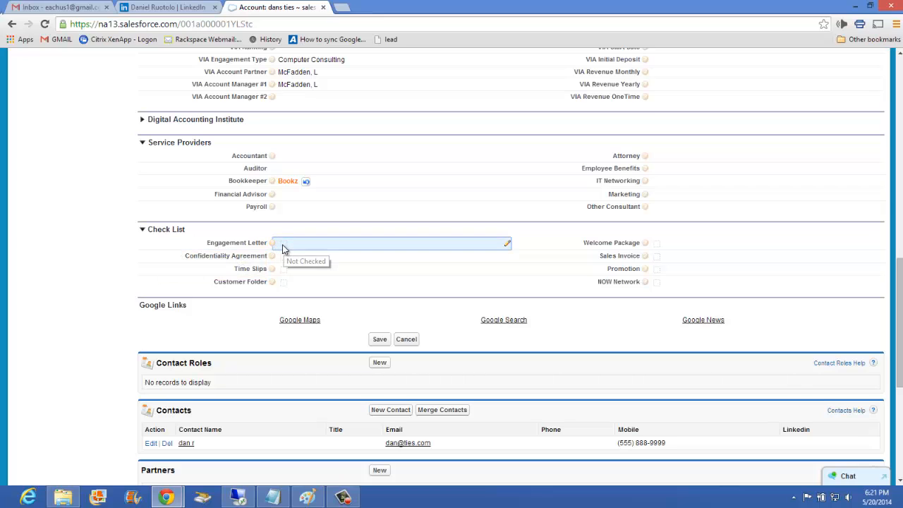
{"action": "left_click", "coordinate": [283, 246]}
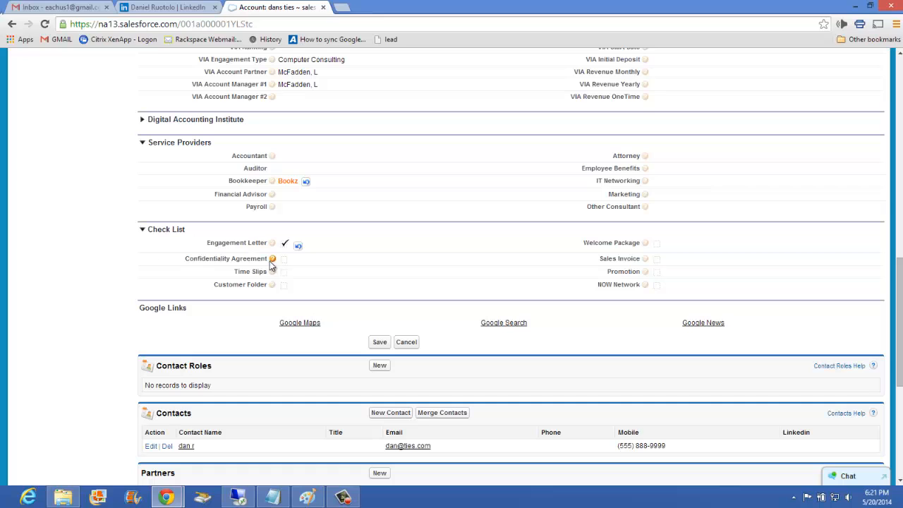
Review the help notes of the remaining Check List items and save all pending edits to the account.
{"action": "mouse_move", "coordinate": [274, 263]}
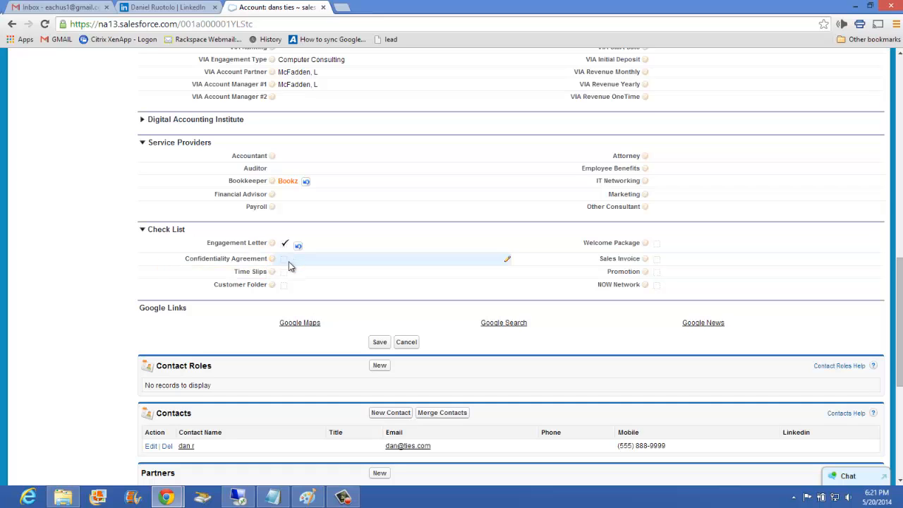
{"action": "scroll", "coordinate": [325, 309], "scroll_direction": "down", "scroll_amount": 1}
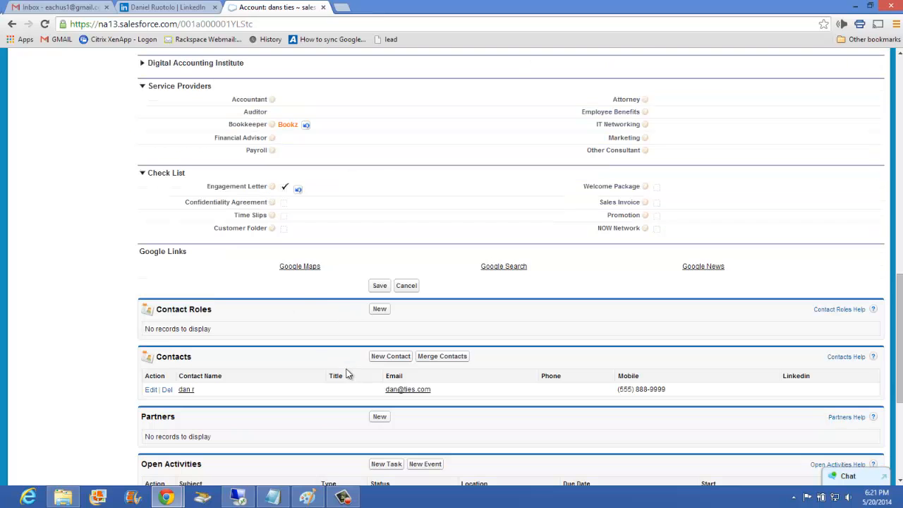
{"action": "mouse_move", "coordinate": [273, 205]}
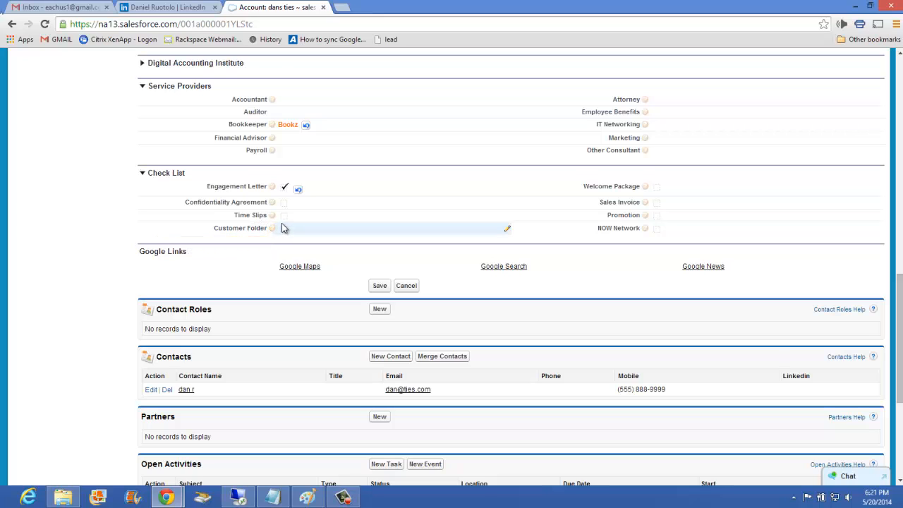
{"action": "mouse_move", "coordinate": [646, 188]}
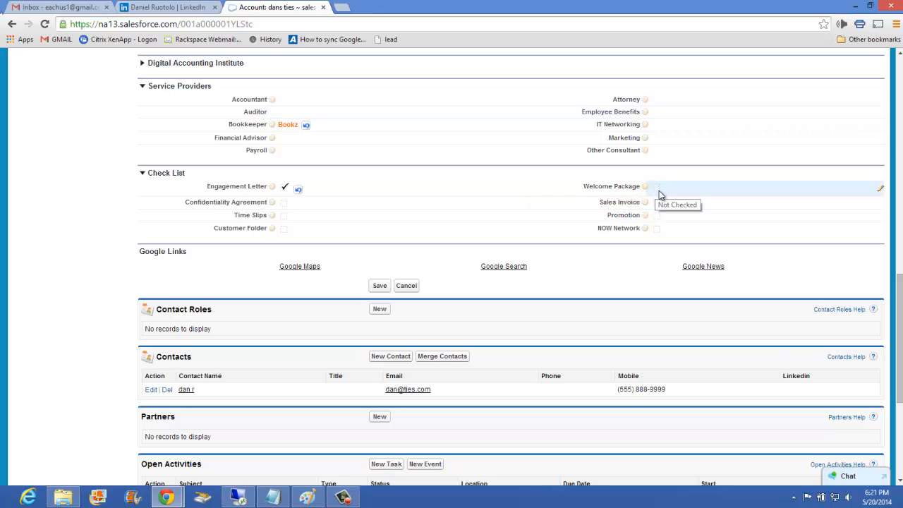
{"action": "mouse_move", "coordinate": [646, 204]}
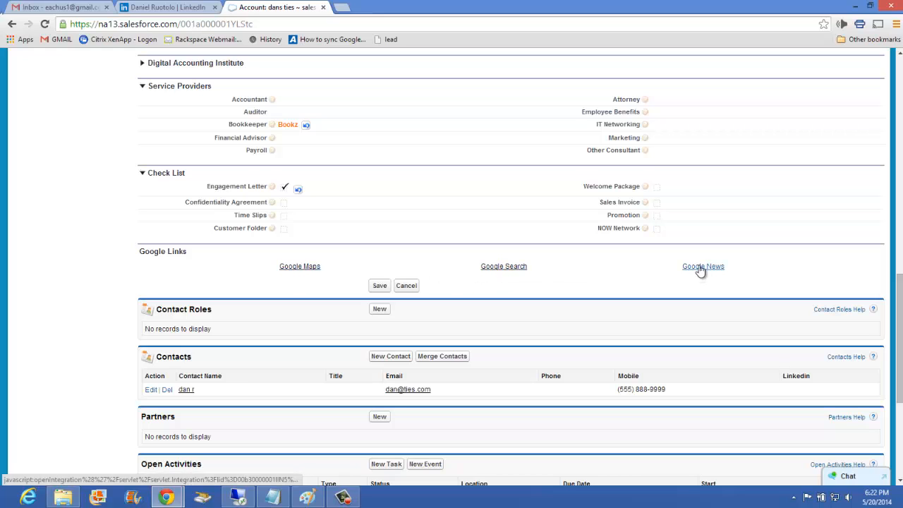
{"action": "left_click", "coordinate": [379, 285]}
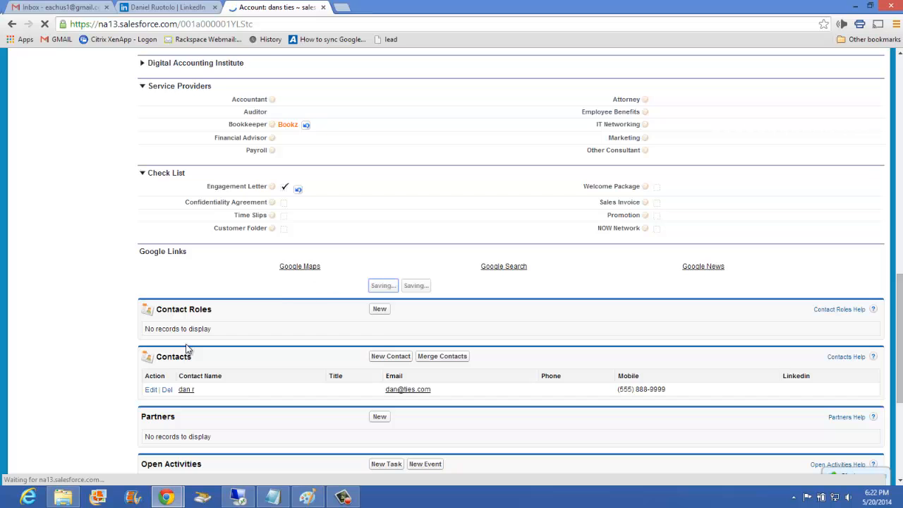
Review the saved account from its account information and company sections down to the contacts, activities and other related lists.
{"action": "scroll", "coordinate": [184, 310], "scroll_direction": "down", "scroll_amount": 8}
{"action": "scroll", "coordinate": [206, 313], "scroll_direction": "down", "scroll_amount": 3}
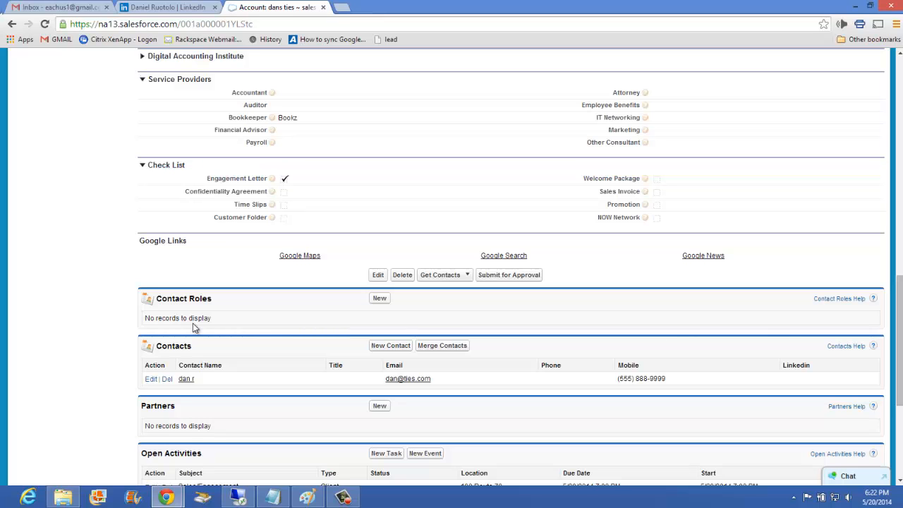
{"action": "scroll", "coordinate": [188, 324], "scroll_direction": "up", "scroll_amount": 8}
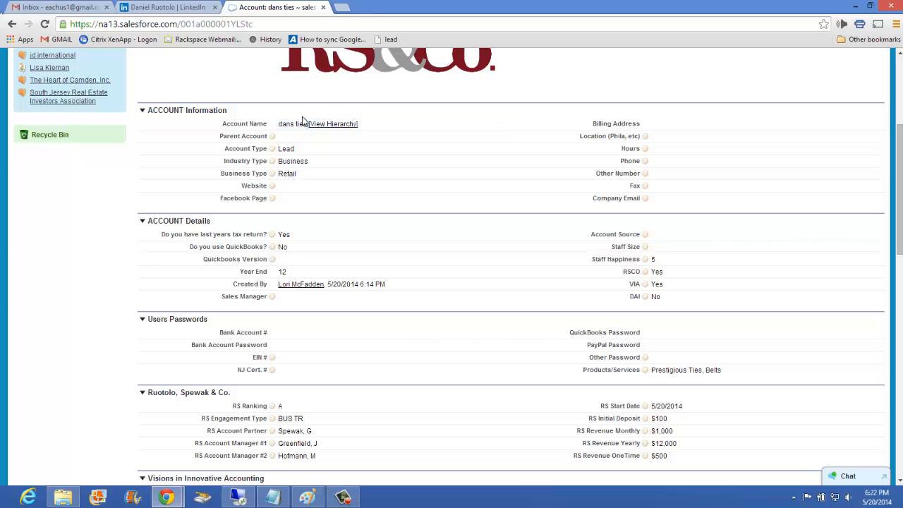
{"action": "scroll", "coordinate": [263, 149], "scroll_direction": "down", "scroll_amount": 4}
{"action": "scroll", "coordinate": [263, 150], "scroll_direction": "down", "scroll_amount": 3}
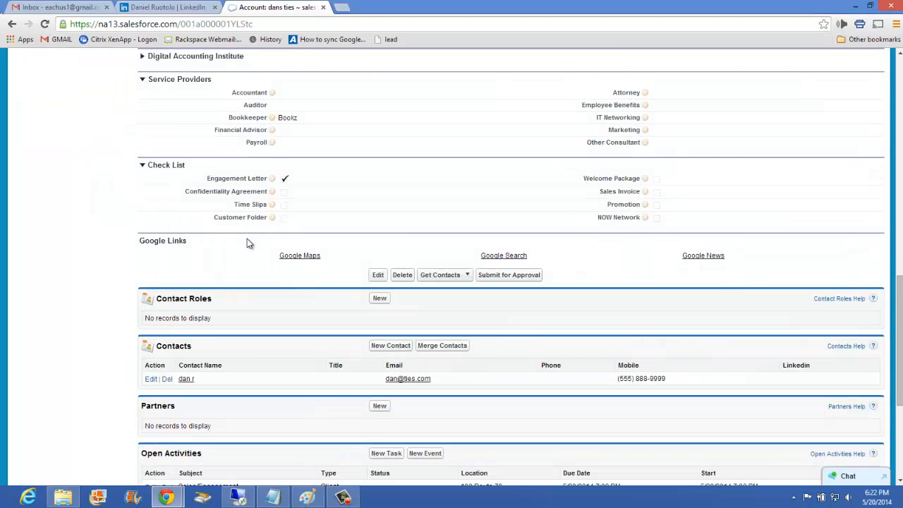
{"action": "scroll", "coordinate": [247, 238], "scroll_direction": "up", "scroll_amount": 2}
{"action": "scroll", "coordinate": [228, 256], "scroll_direction": "down", "scroll_amount": 4}
{"action": "scroll", "coordinate": [226, 148], "scroll_direction": "up", "scroll_amount": 7}
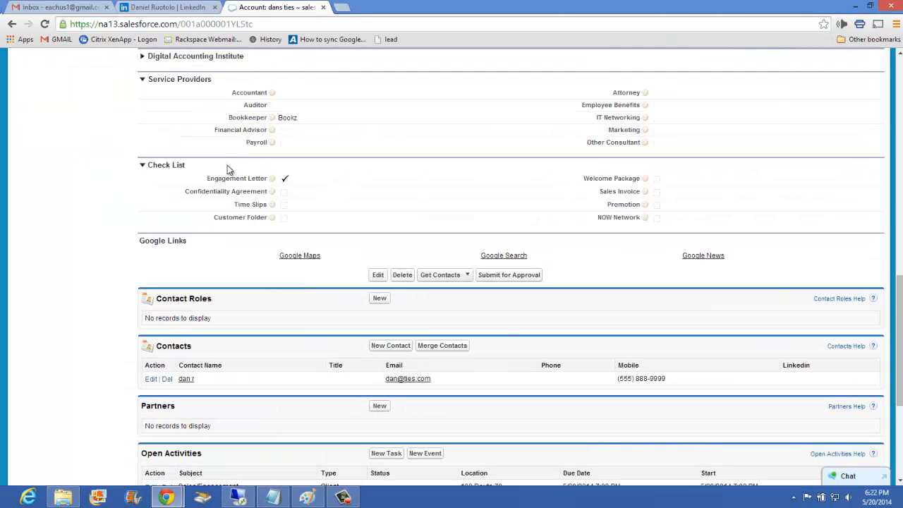
{"action": "scroll", "coordinate": [296, 126], "scroll_direction": "down", "scroll_amount": 6}
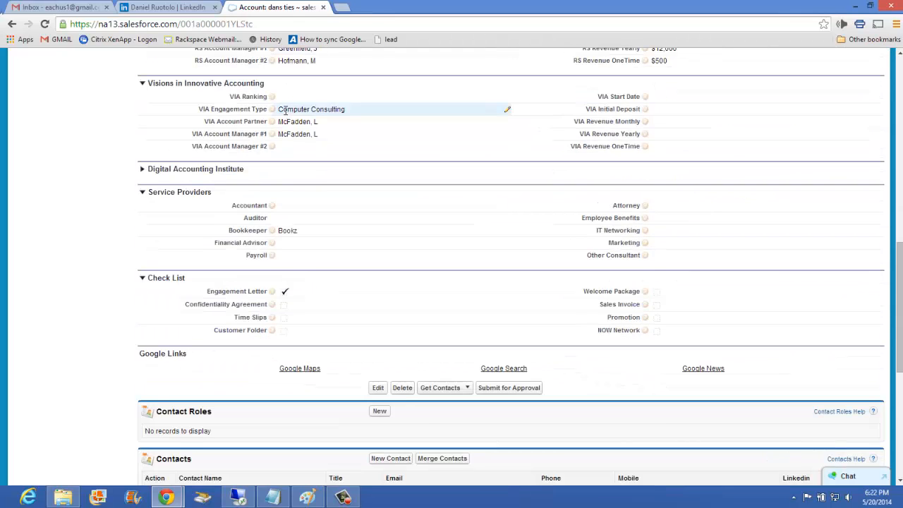
{"action": "scroll", "coordinate": [279, 184], "scroll_direction": "down", "scroll_amount": 2}
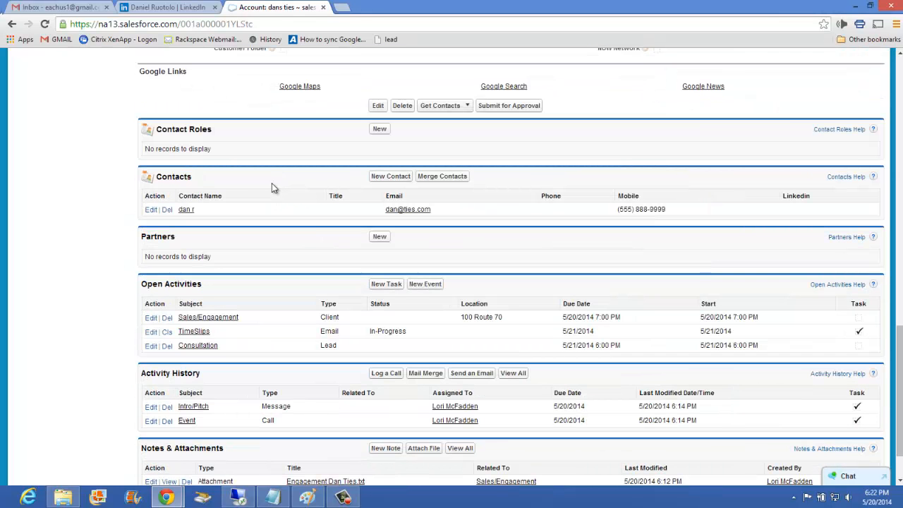
Add Public Works as a partner of the dans ties account with the Employee Benefits role and save it.
{"action": "scroll", "coordinate": [225, 181], "scroll_direction": "down", "scroll_amount": 1}
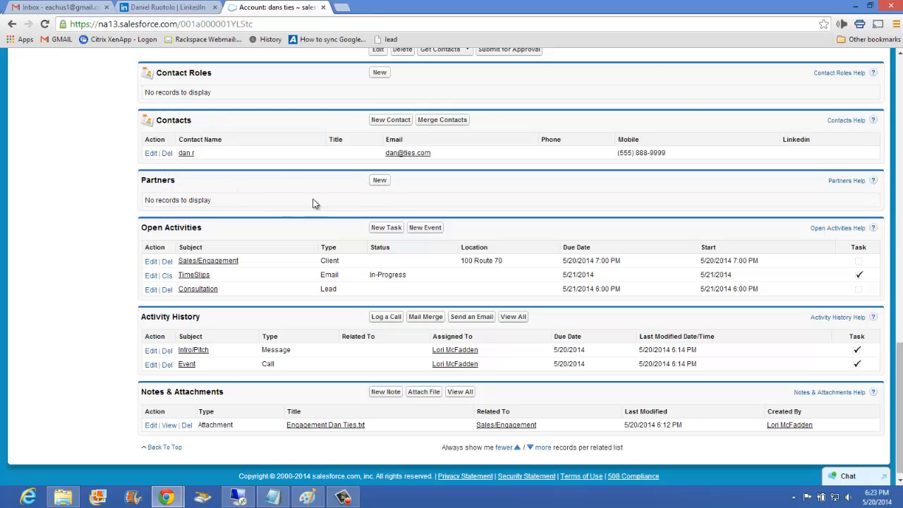
{"action": "left_click", "coordinate": [381, 180]}
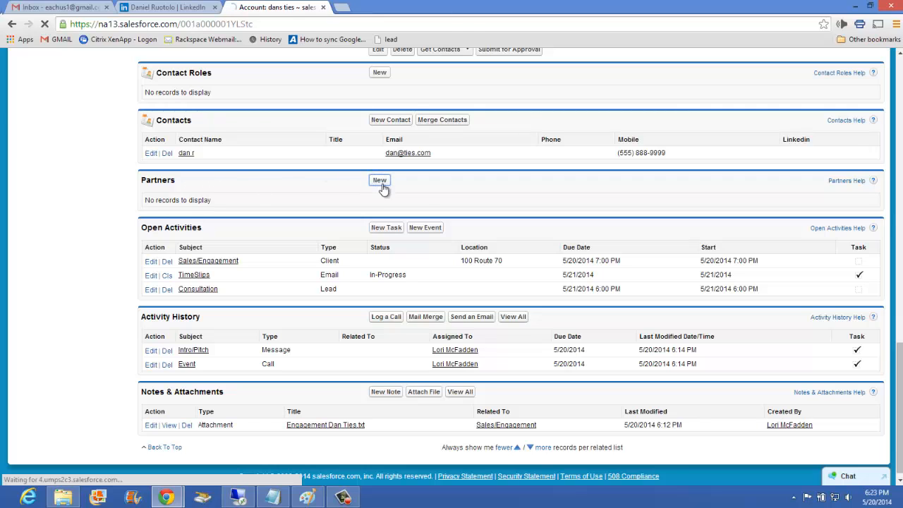
{"action": "left_click", "coordinate": [240, 200]}
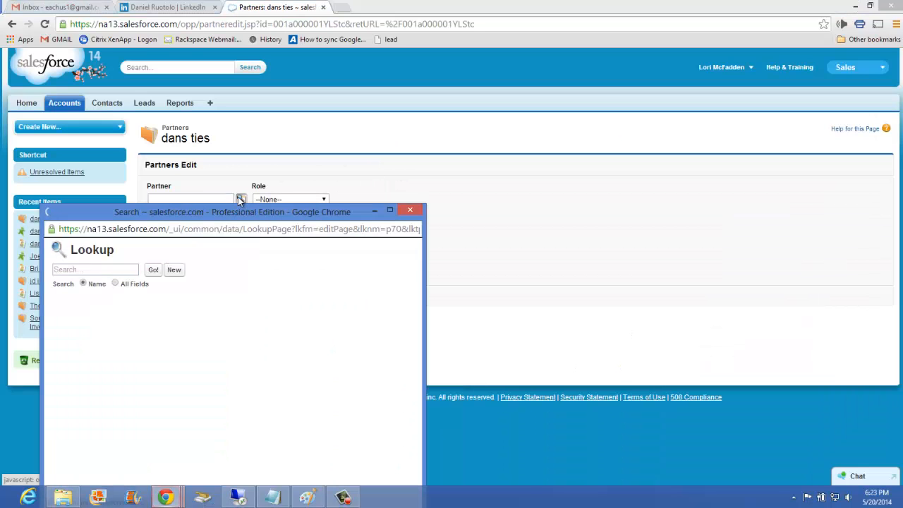
{"action": "scroll", "coordinate": [113, 400], "scroll_direction": "down", "scroll_amount": 5}
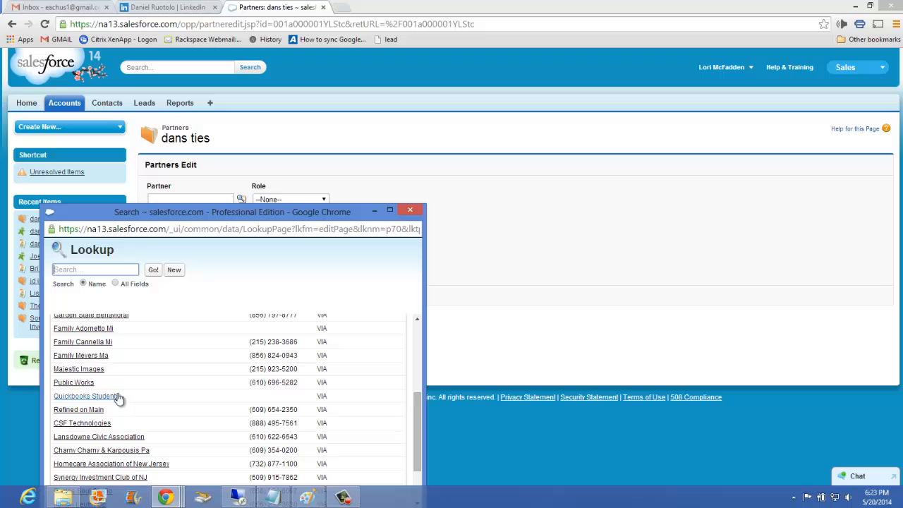
{"action": "left_click", "coordinate": [73, 383]}
{"action": "left_click", "coordinate": [285, 200]}
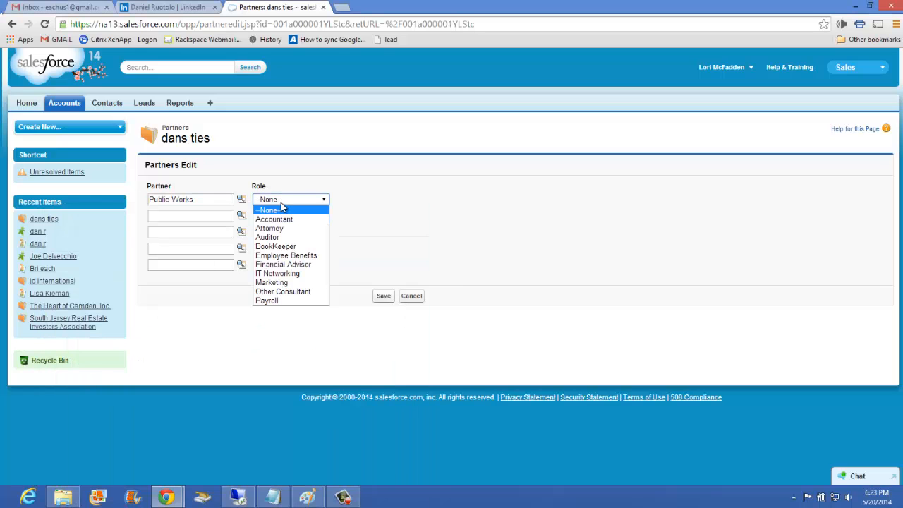
{"action": "left_click", "coordinate": [293, 255]}
{"action": "left_click", "coordinate": [393, 299]}
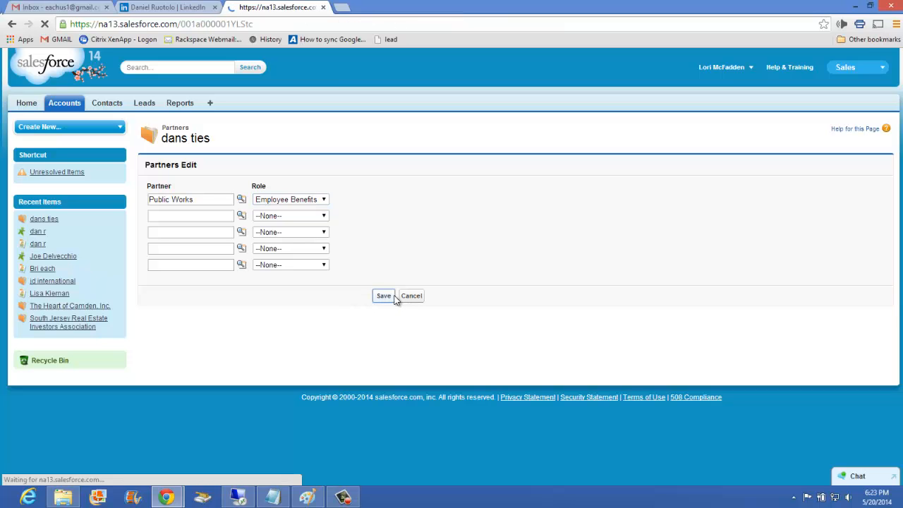
Enter Public Works as the Employee Benefits provider in the account's Service Providers section.
{"action": "scroll", "coordinate": [266, 275], "scroll_direction": "down", "scroll_amount": 4}
{"action": "scroll", "coordinate": [268, 275], "scroll_direction": "down", "scroll_amount": 4}
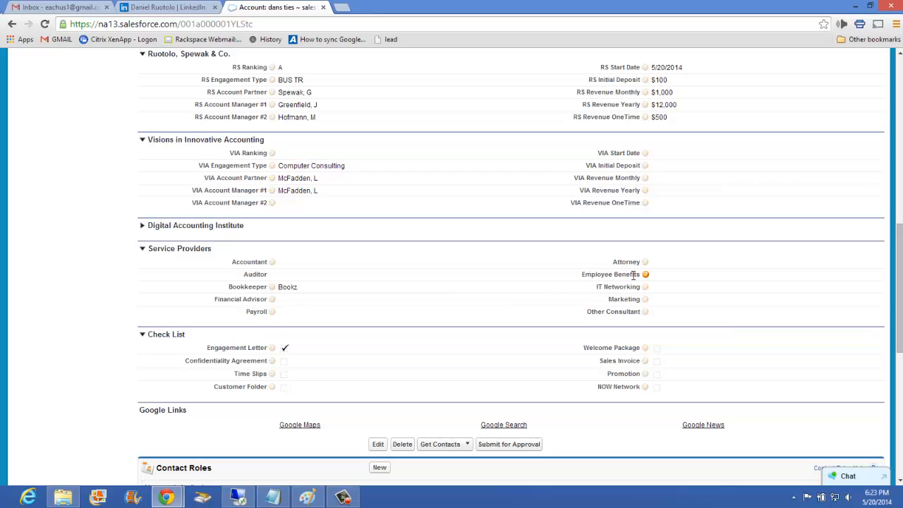
{"action": "double_click", "coordinate": [665, 274]}
{"action": "scroll", "coordinate": [667, 275], "scroll_direction": "down", "scroll_amount": 1}
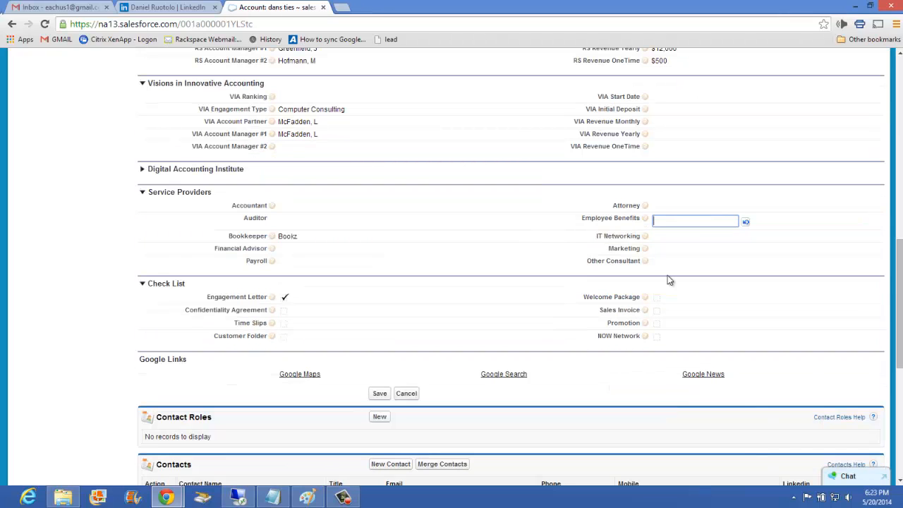
{"action": "type", "text": "Public Works"}
Review the new partner's entry and the account's Open Activities, Activity History and Notes & Attachments lists.
{"action": "scroll", "coordinate": [82, 259], "scroll_direction": "down", "scroll_amount": 4}
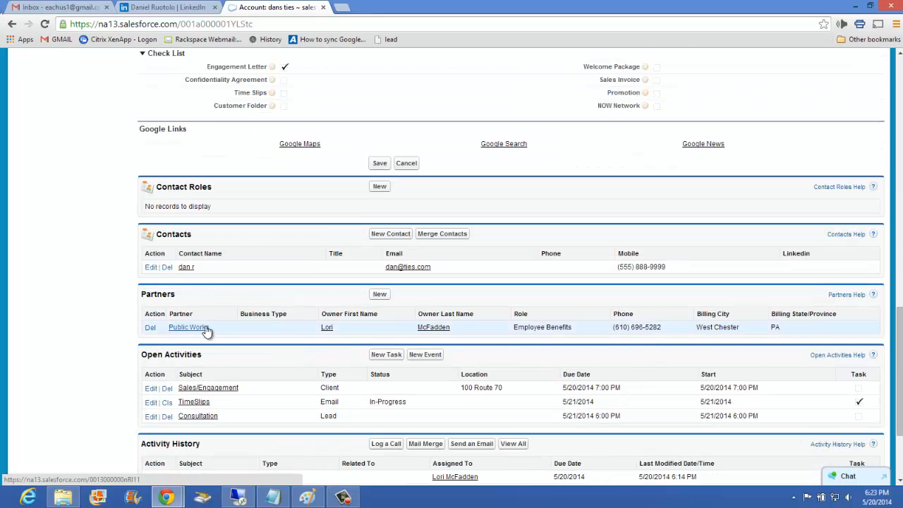
{"action": "scroll", "coordinate": [444, 323], "scroll_direction": "up", "scroll_amount": 1}
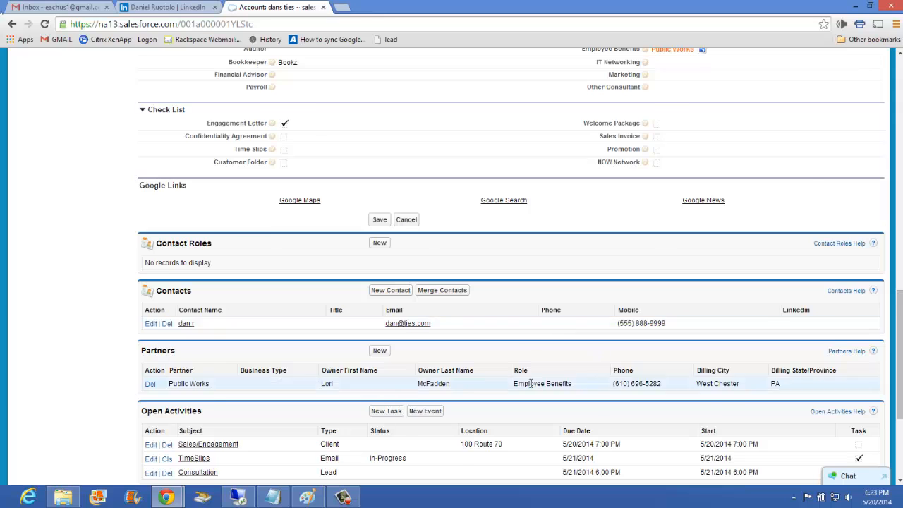
{"action": "scroll", "coordinate": [531, 383], "scroll_direction": "down", "scroll_amount": 1}
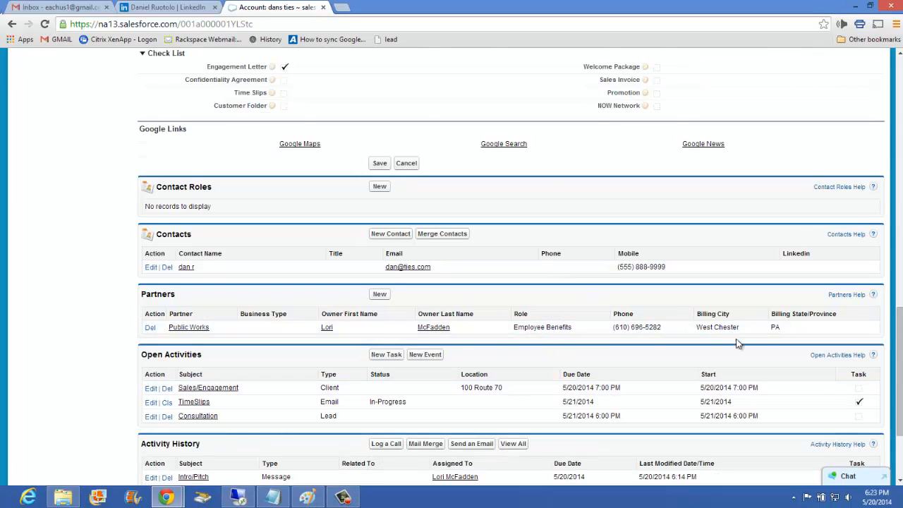
{"action": "scroll", "coordinate": [670, 117], "scroll_direction": "up", "scroll_amount": 2}
{"action": "scroll", "coordinate": [113, 382], "scroll_direction": "down", "scroll_amount": 1}
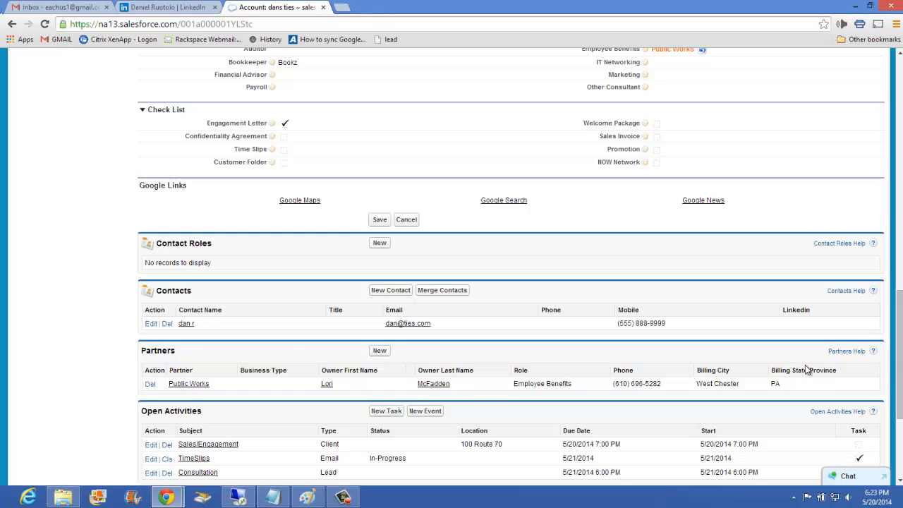
{"action": "scroll", "coordinate": [244, 292], "scroll_direction": "down", "scroll_amount": 2}
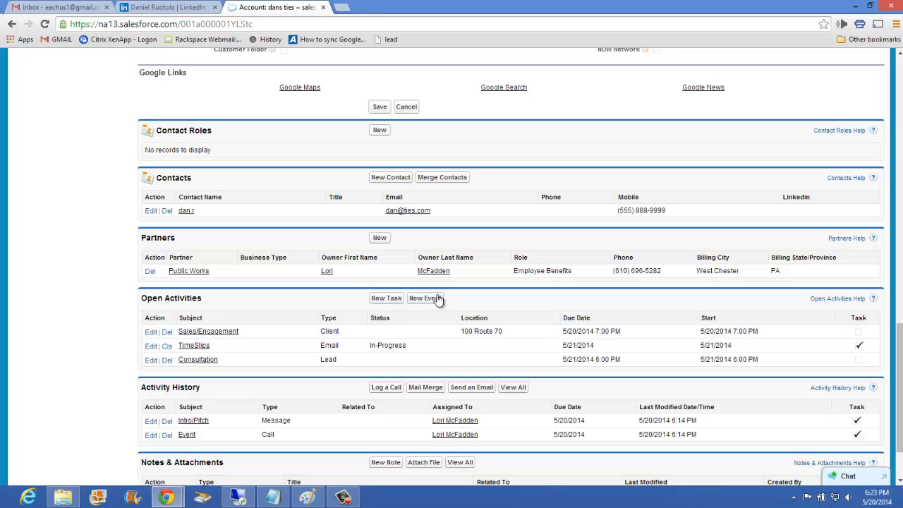
{"action": "scroll", "coordinate": [248, 334], "scroll_direction": "down", "scroll_amount": 1}
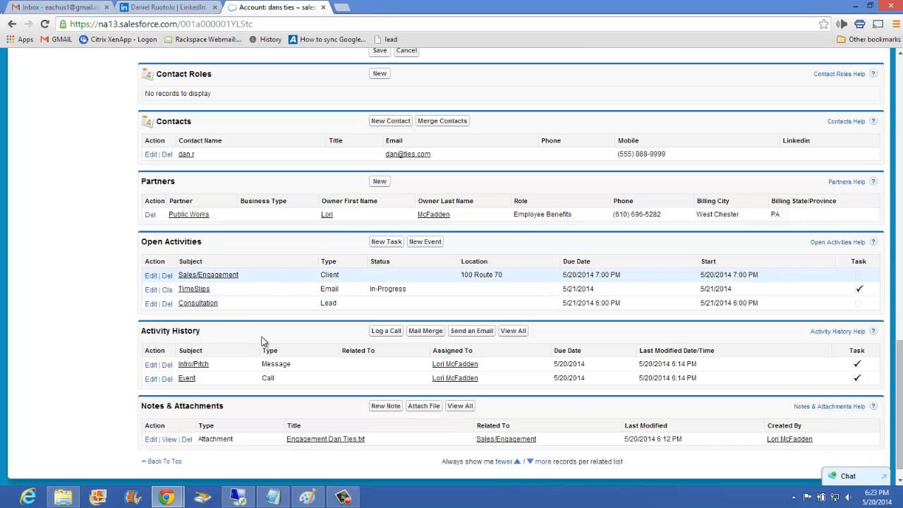
{"action": "scroll", "coordinate": [394, 382], "scroll_direction": "down", "scroll_amount": 1}
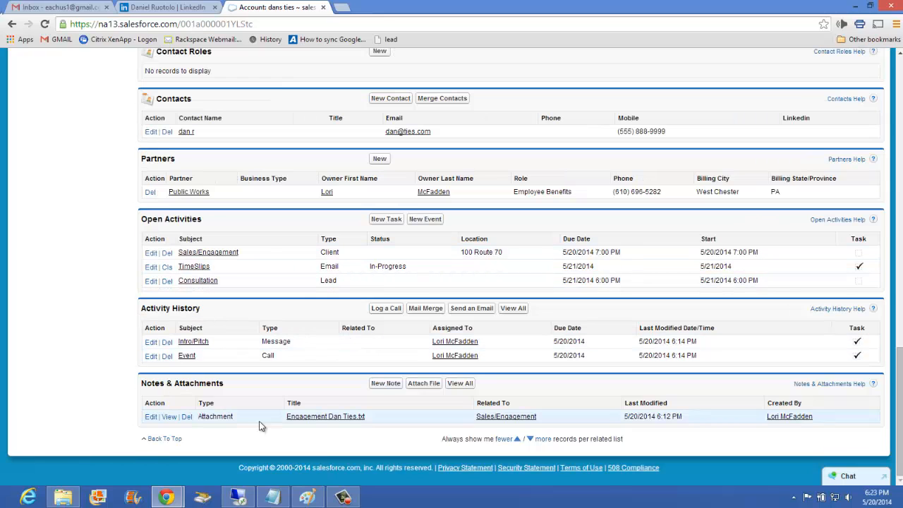
View the contents of the attached file Engagement Dan Ties.txt and return to the dans ties account.
{"action": "left_click", "coordinate": [326, 417]}
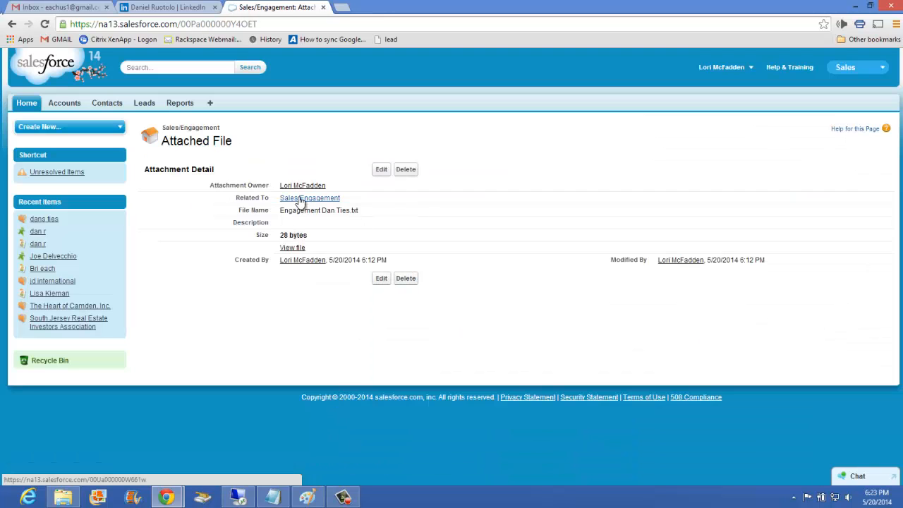
{"action": "left_click", "coordinate": [294, 248]}
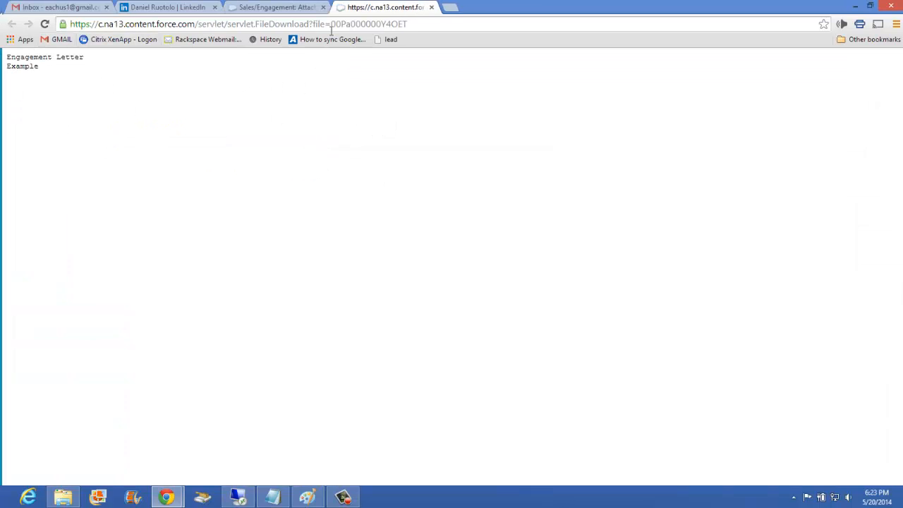
{"action": "left_click", "coordinate": [264, 7]}
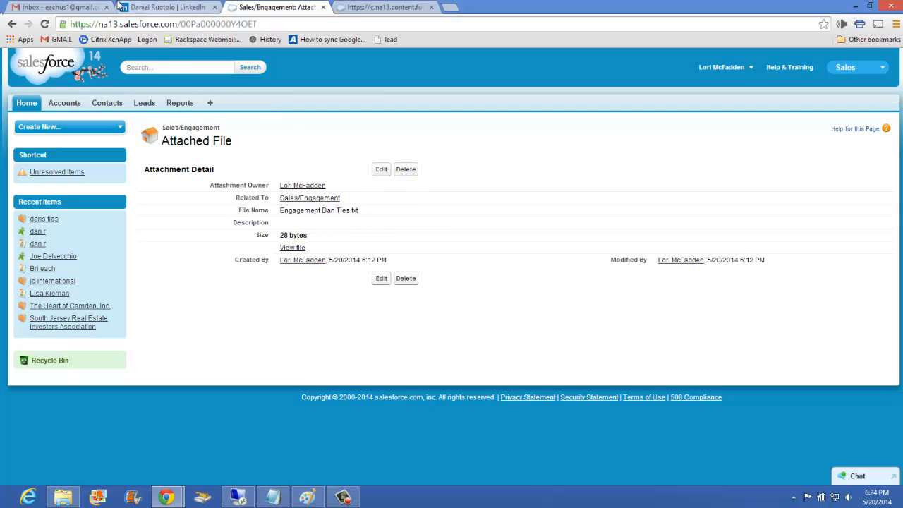
{"action": "left_click", "coordinate": [11, 24]}
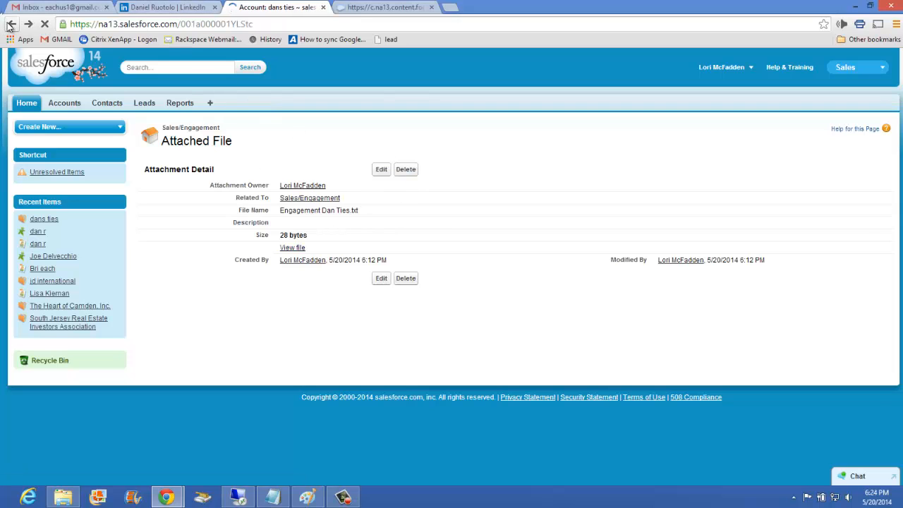
{"action": "scroll", "coordinate": [261, 330], "scroll_direction": "up", "scroll_amount": 2}
{"action": "scroll", "coordinate": [280, 330], "scroll_direction": "up", "scroll_amount": 3}
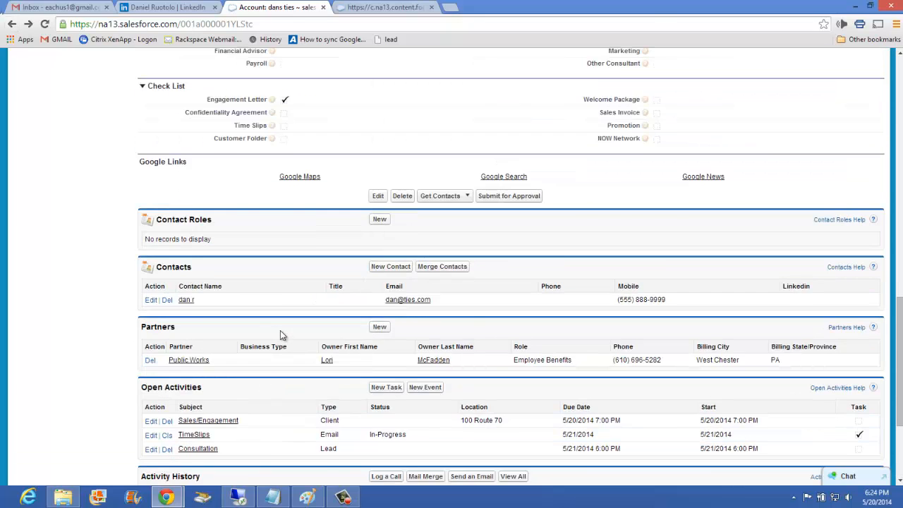
{"action": "scroll", "coordinate": [285, 304], "scroll_direction": "down", "scroll_amount": 1}
{"action": "scroll", "coordinate": [248, 322], "scroll_direction": "down", "scroll_amount": 1}
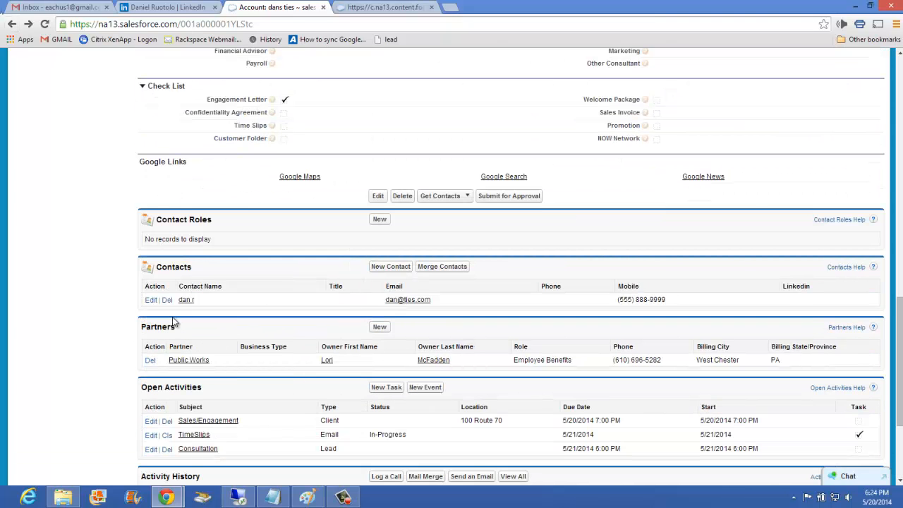